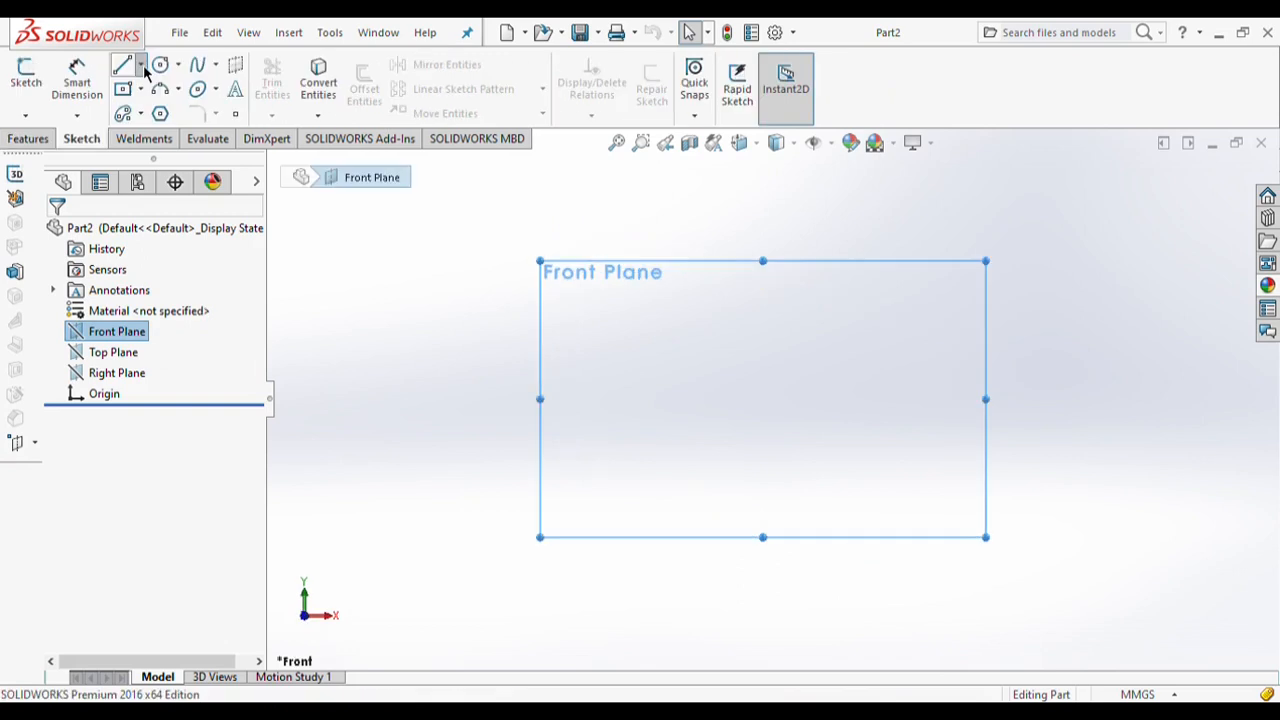
Step: Sketch a vertical centerline upward from the origin on the Front Plane
{"action": "left_click", "coordinate": [123, 65]}
{"action": "left_click", "coordinate": [766, 398]}
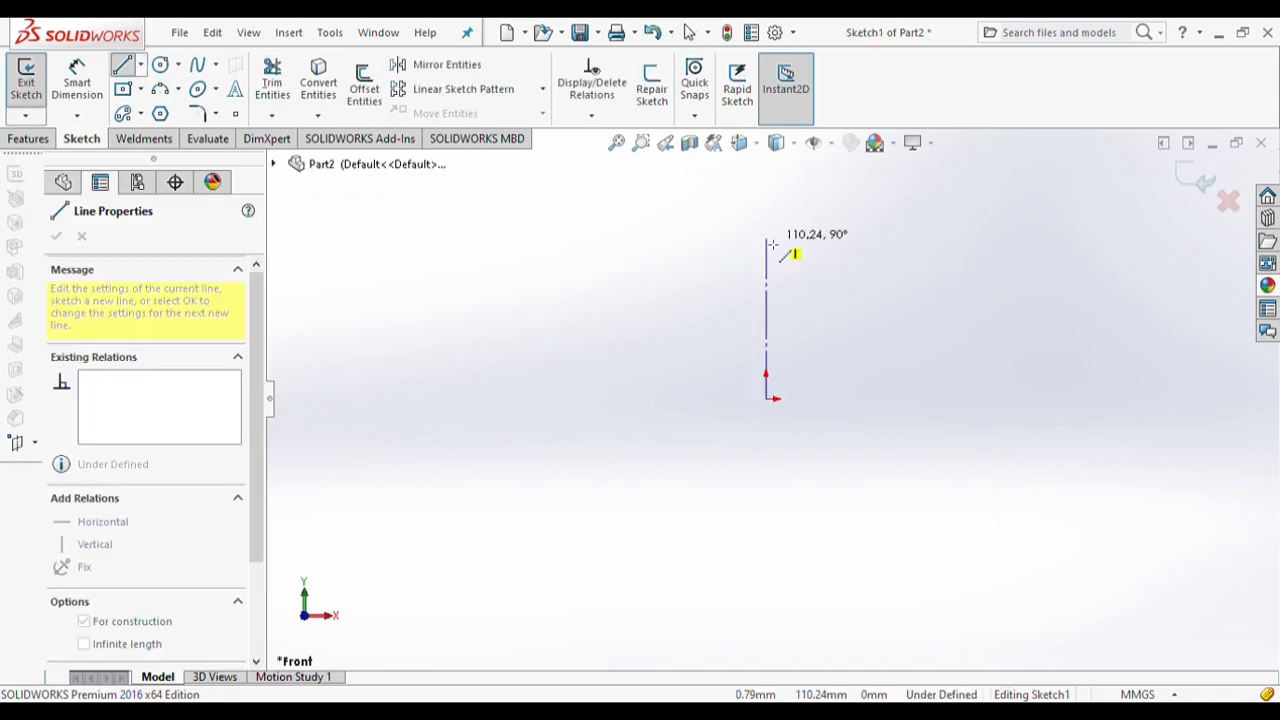
{"action": "left_click", "coordinate": [766, 218]}
{"action": "key", "text": "Escape"}
Step: Draw the stepped, tapered half-profile from the origin to the centerline's upper end, starting with a horizontal base line about 62 mm long
{"action": "left_click", "coordinate": [128, 66]}
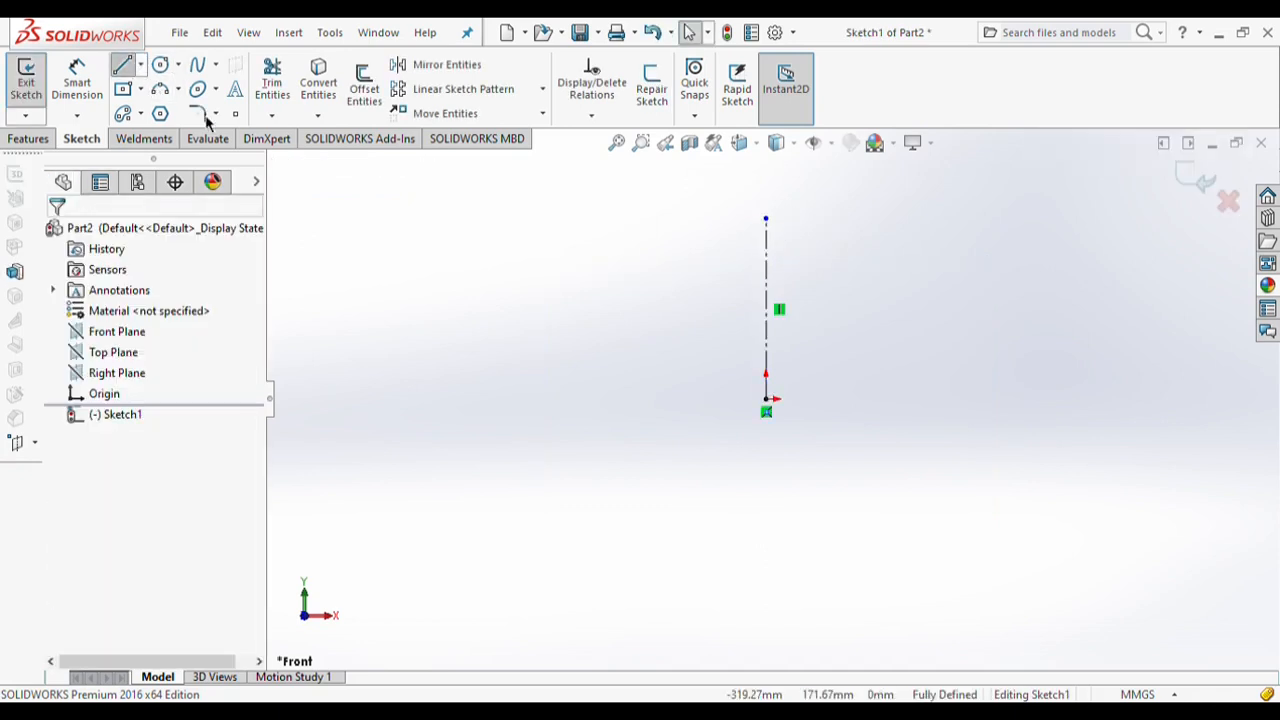
{"action": "scroll", "coordinate": [766, 320], "scroll_direction": "down", "scroll_amount": 1}
{"action": "left_click", "coordinate": [775, 480]}
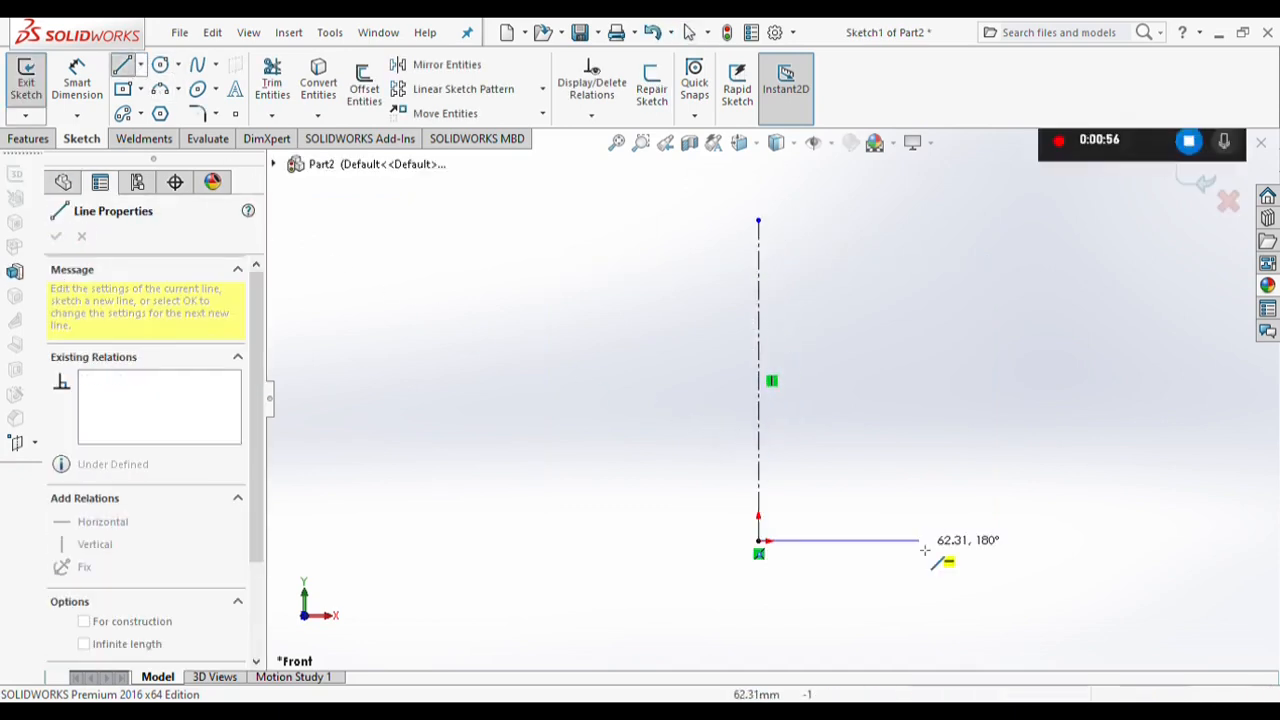
{"action": "left_click", "coordinate": [919, 540]}
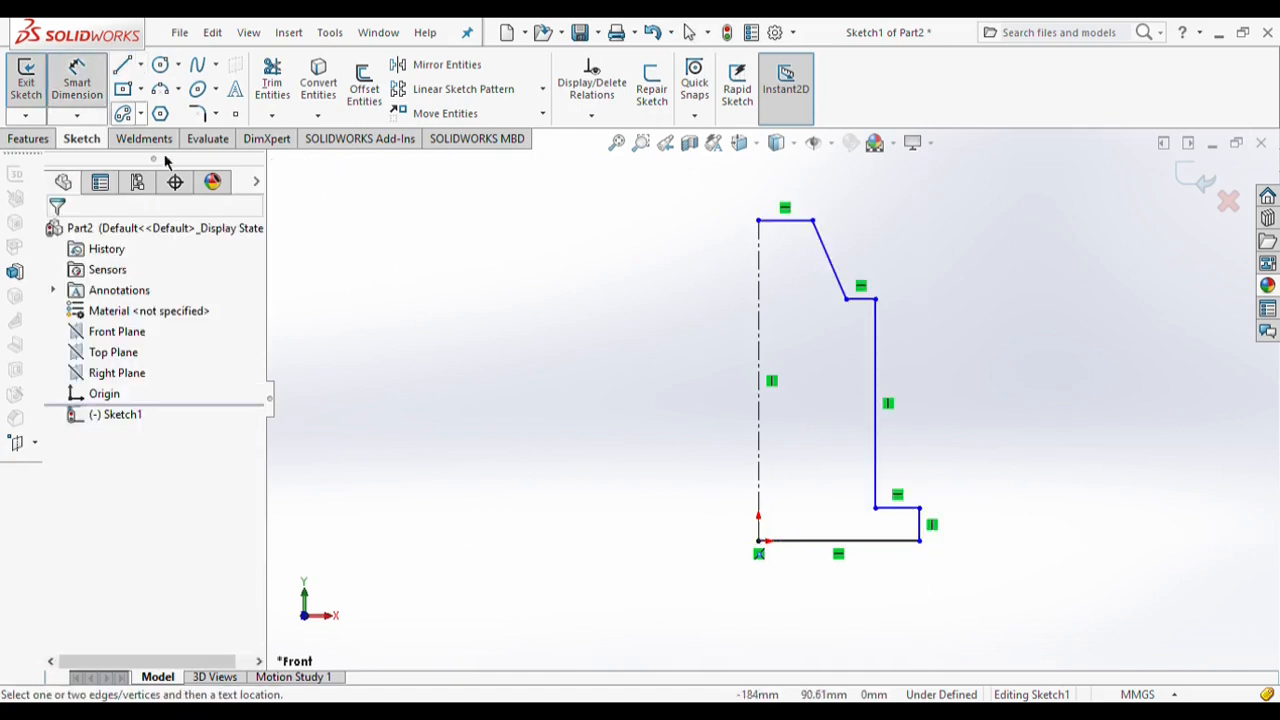
Step: Dimension the profile's base line to 31 mm and the short vertical flange edge to 6 mm
{"action": "left_click", "coordinate": [821, 541]}
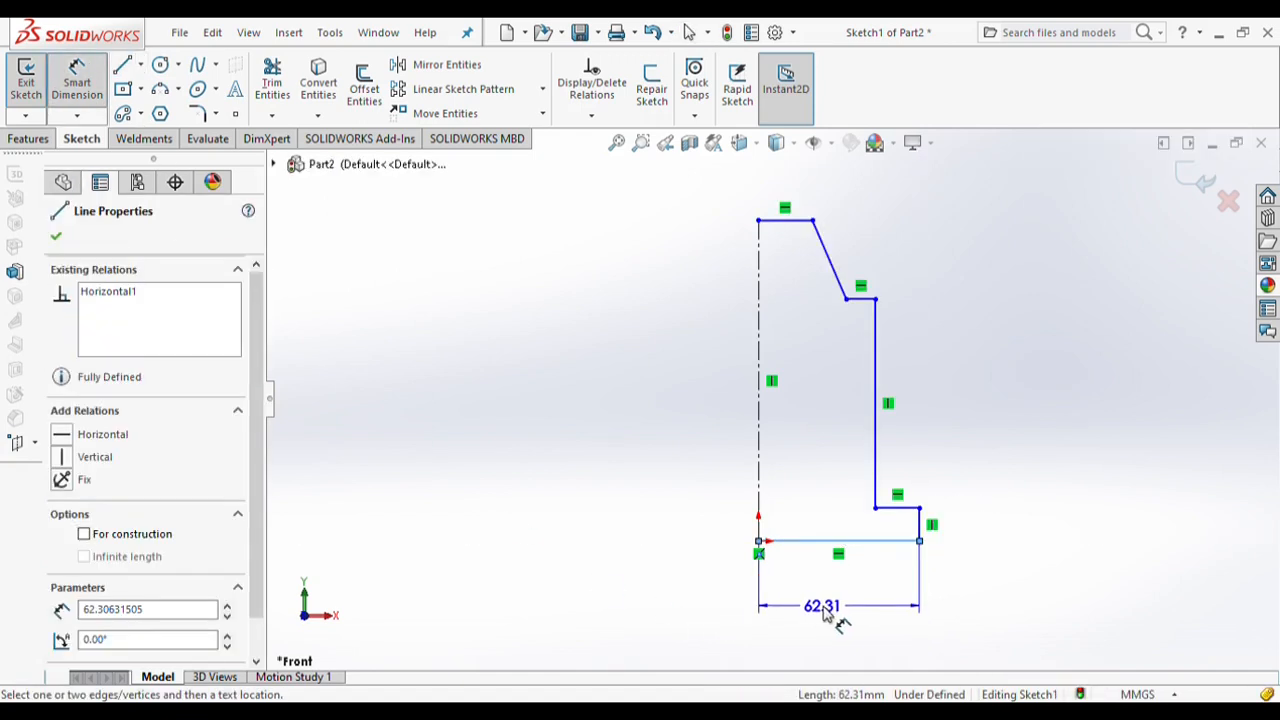
{"action": "left_click", "coordinate": [826, 614]}
{"action": "key", "text": "Return"}
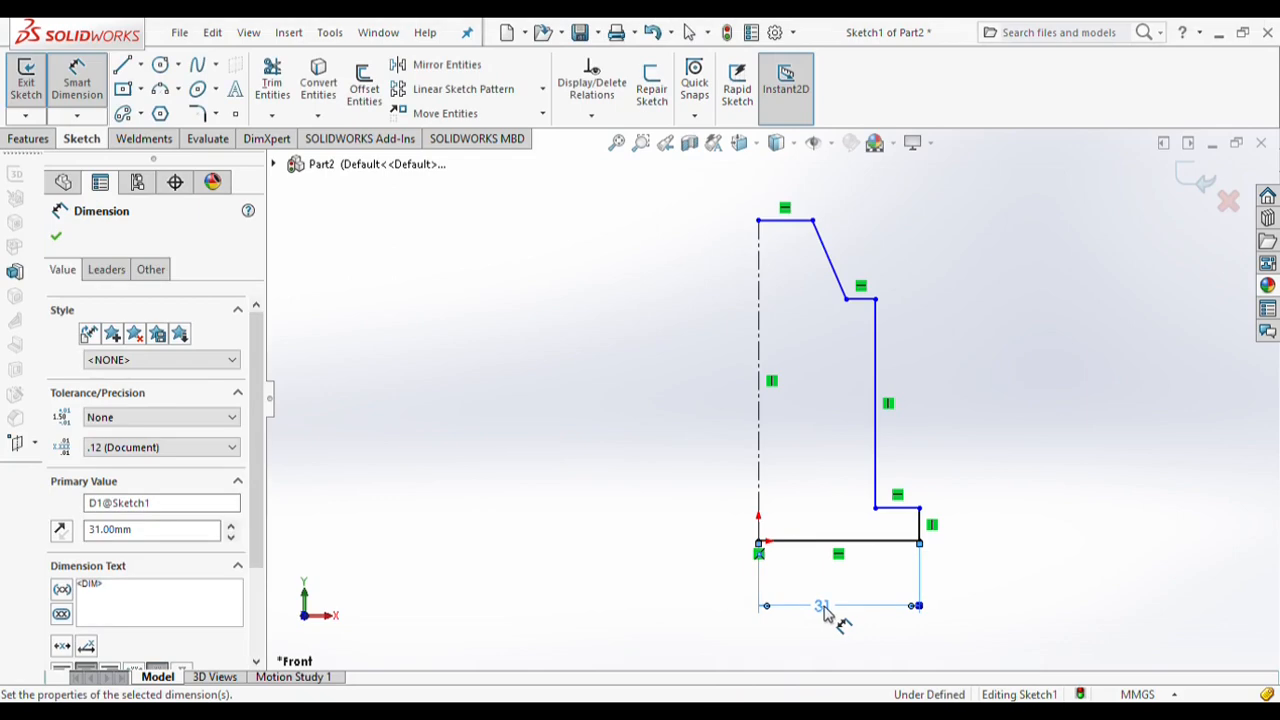
{"action": "left_click", "coordinate": [919, 524]}
{"action": "left_click", "coordinate": [945, 528]}
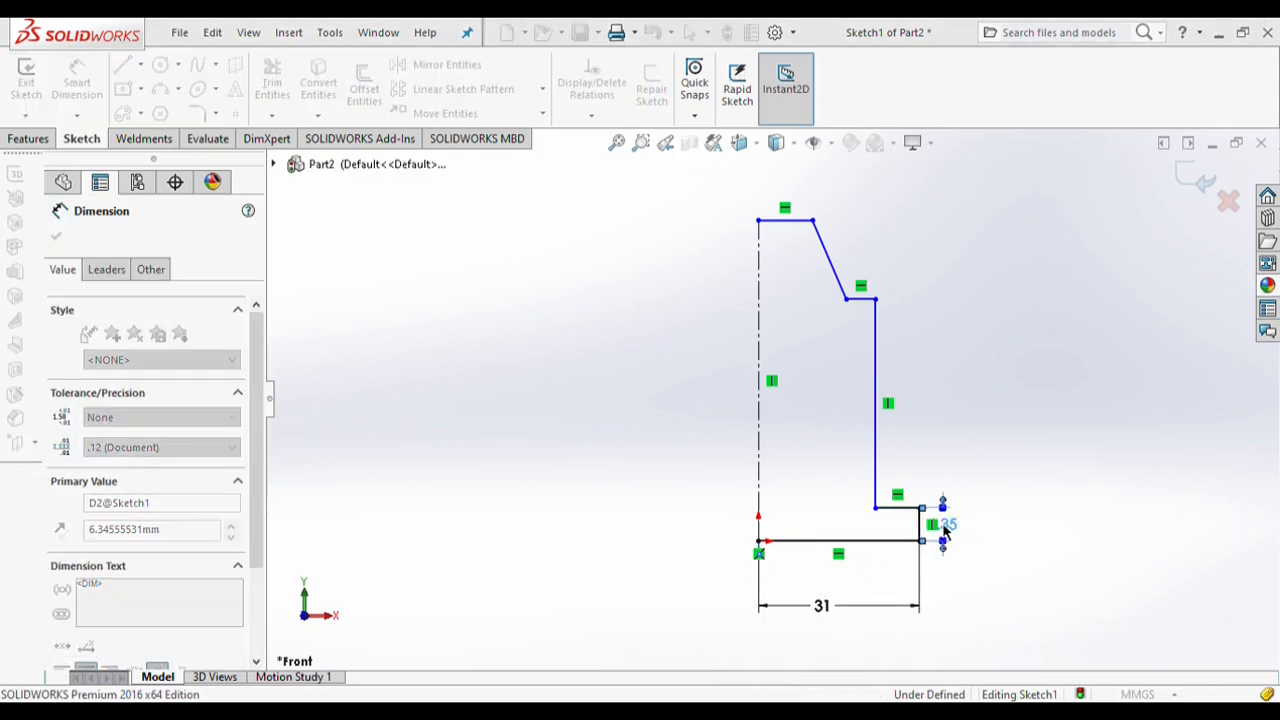
{"action": "type", "text": "6"}
{"action": "key", "text": "Return"}
Step: Dimension the profile's overall height between its top and base lines to 146 mm
{"action": "left_click", "coordinate": [797, 221]}
{"action": "left_click", "coordinate": [800, 541]}
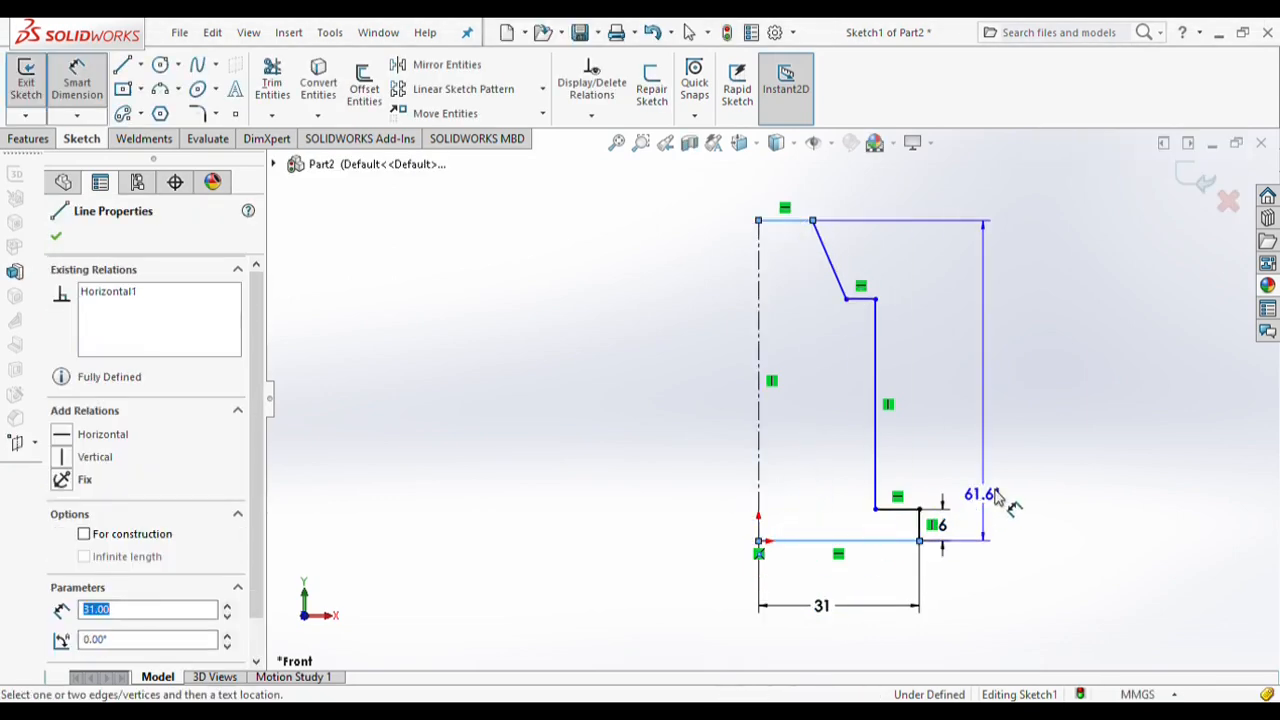
{"action": "left_click", "coordinate": [1017, 423]}
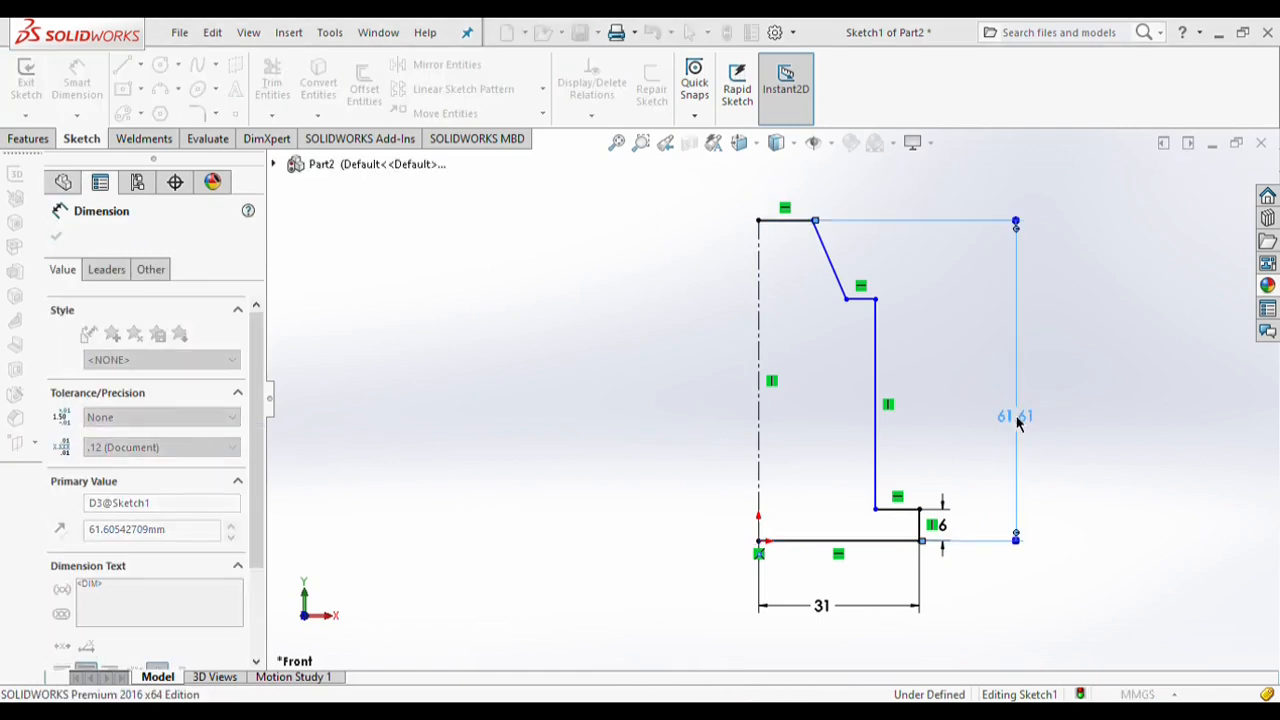
{"action": "type", "text": "146"}
{"action": "key", "text": "Return"}
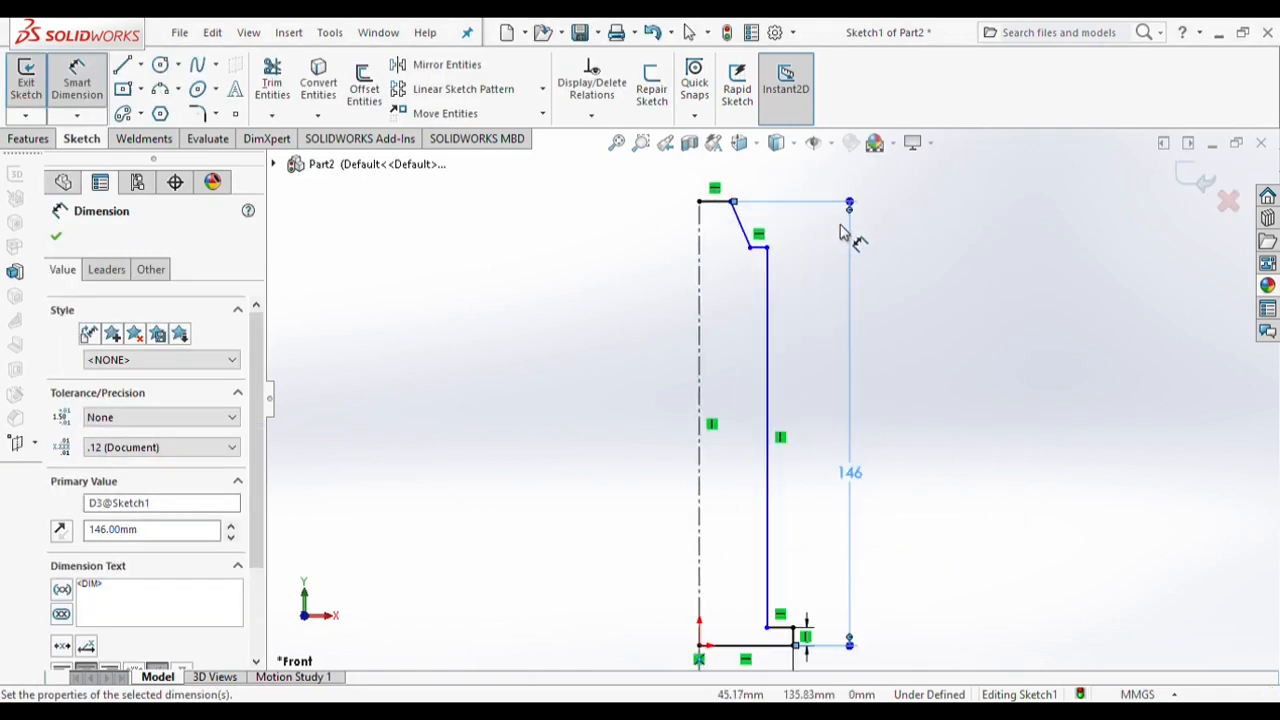
Step: Dimension the shoulder height to 106 mm and the radii from the centerline to 25 mm at the body, 18 mm and 16 mm at the taper
{"action": "left_click", "coordinate": [758, 247]}
{"action": "left_click", "coordinate": [762, 645]}
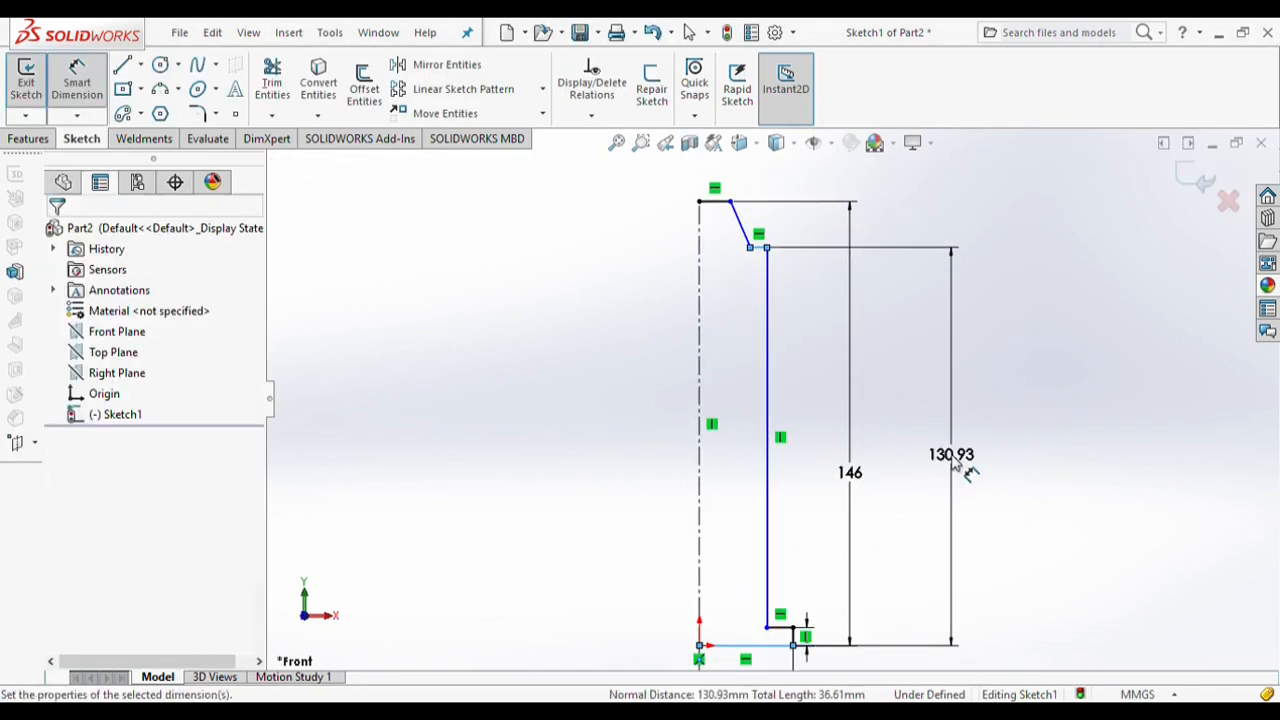
{"action": "left_click", "coordinate": [955, 462]}
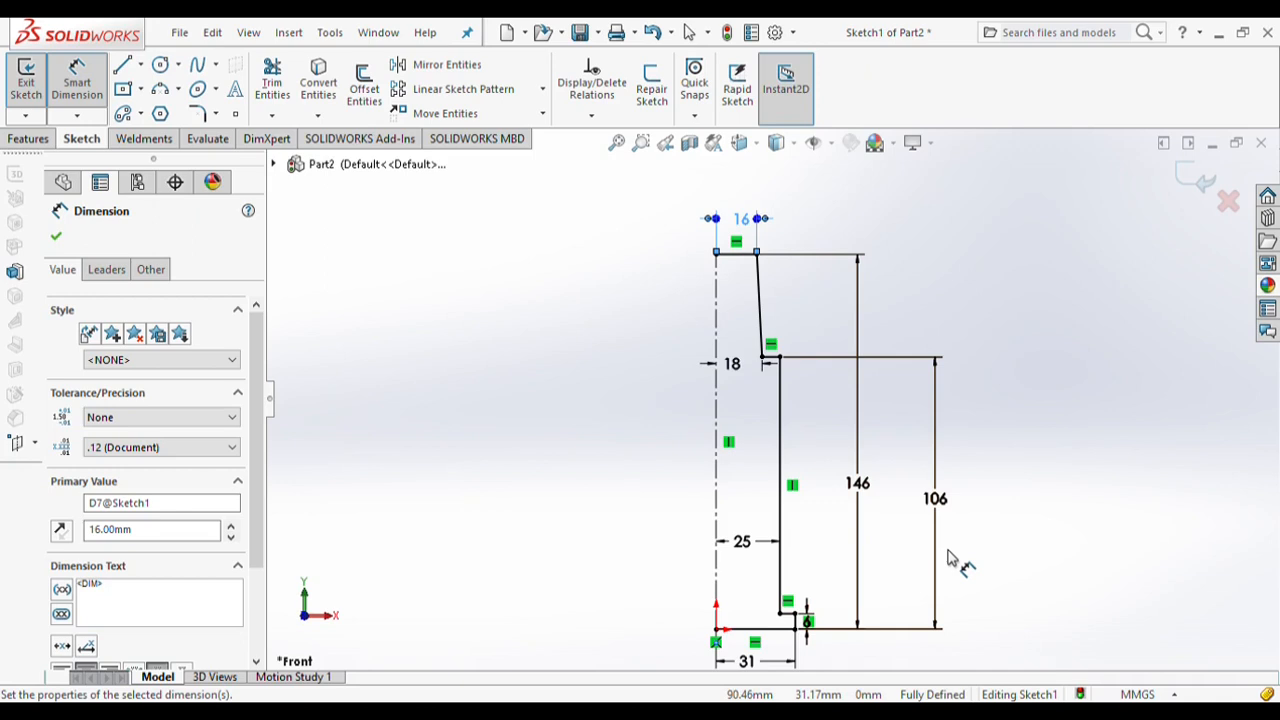
Step: Revolve the profile 360 degrees about the vertical centerline into a solid
{"action": "left_click", "coordinate": [28, 138]}
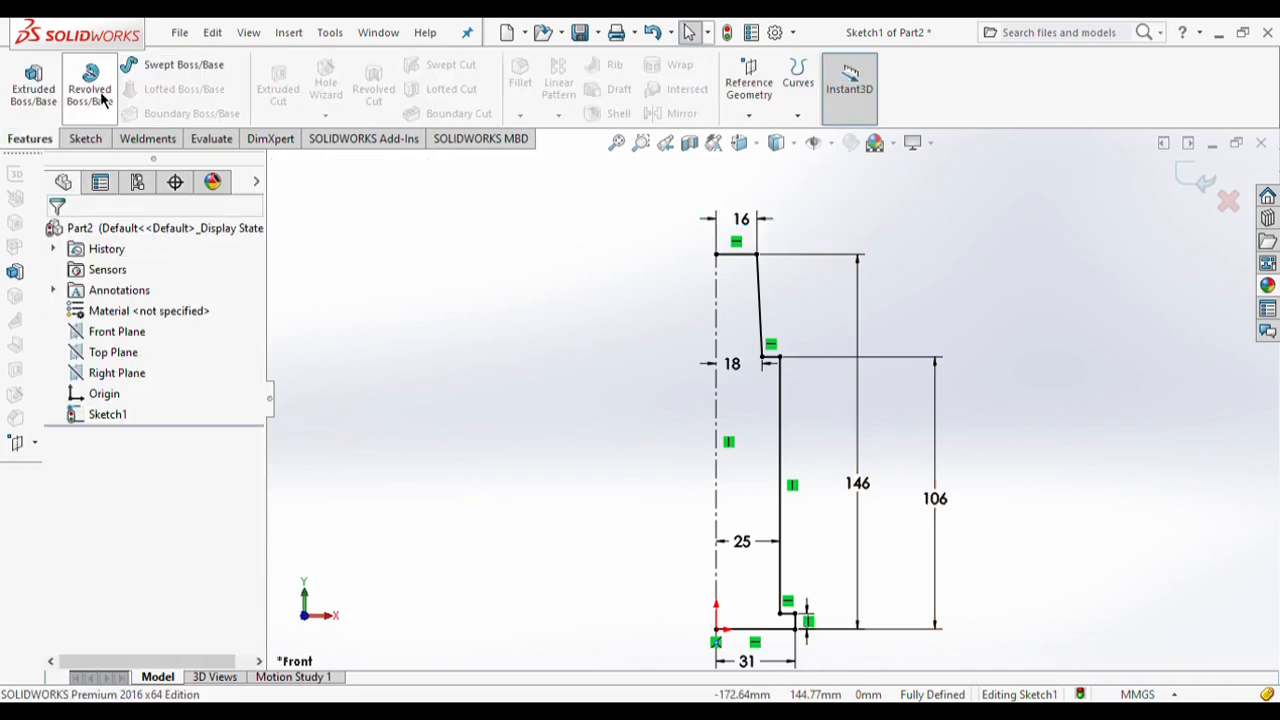
{"action": "left_click", "coordinate": [89, 85]}
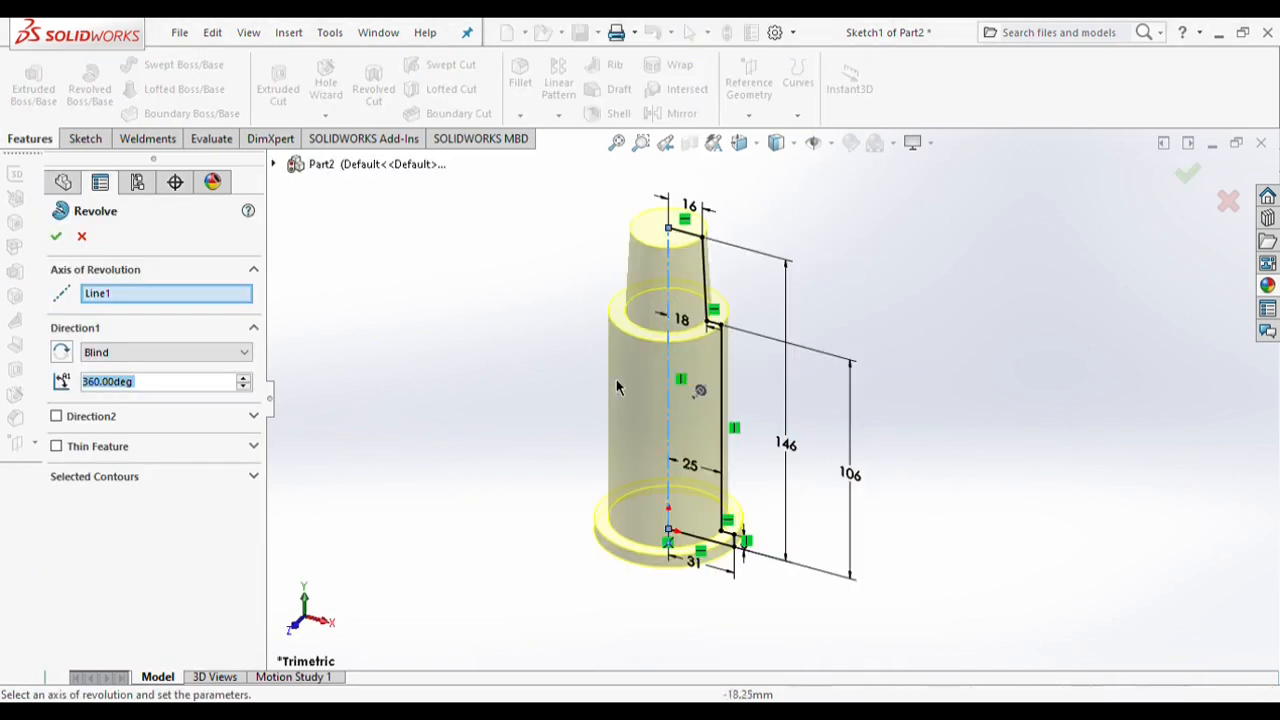
{"action": "left_click", "coordinate": [55, 238]}
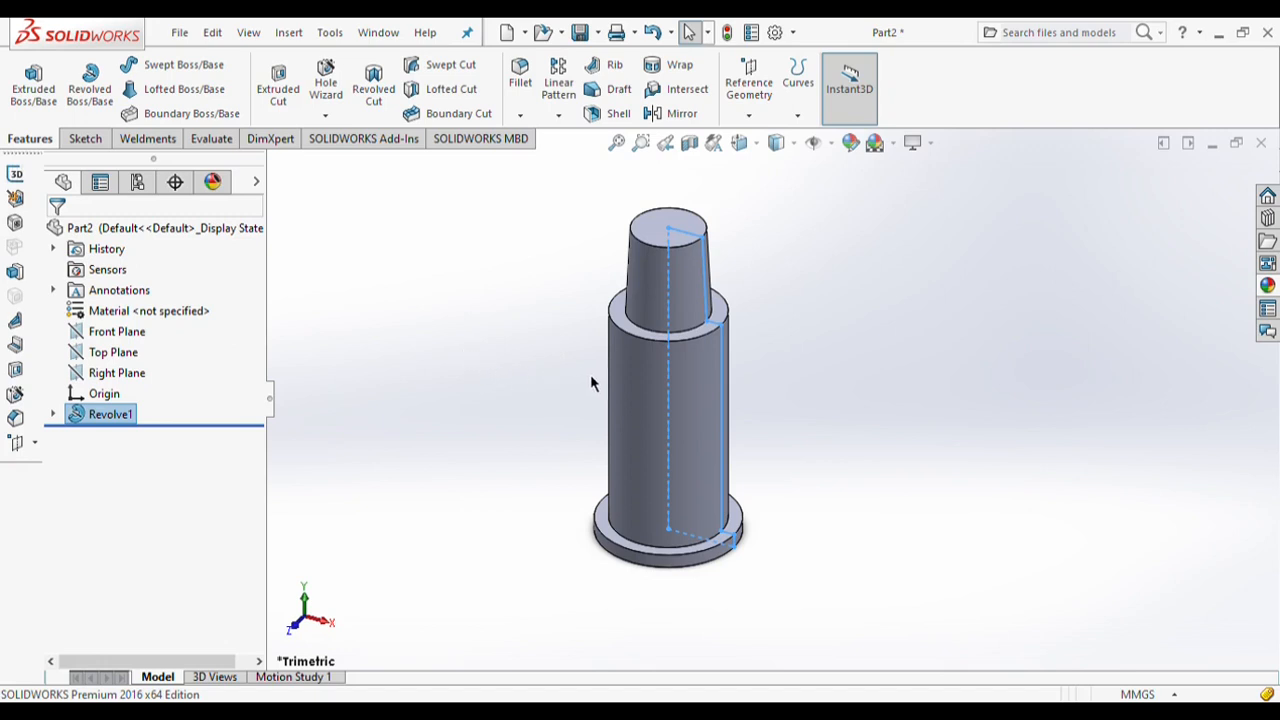
Step: Sketch an upright center rectangle about 13 mm wide on the Front Plane, within the cylindrical body
{"action": "left_click", "coordinate": [134, 331]}
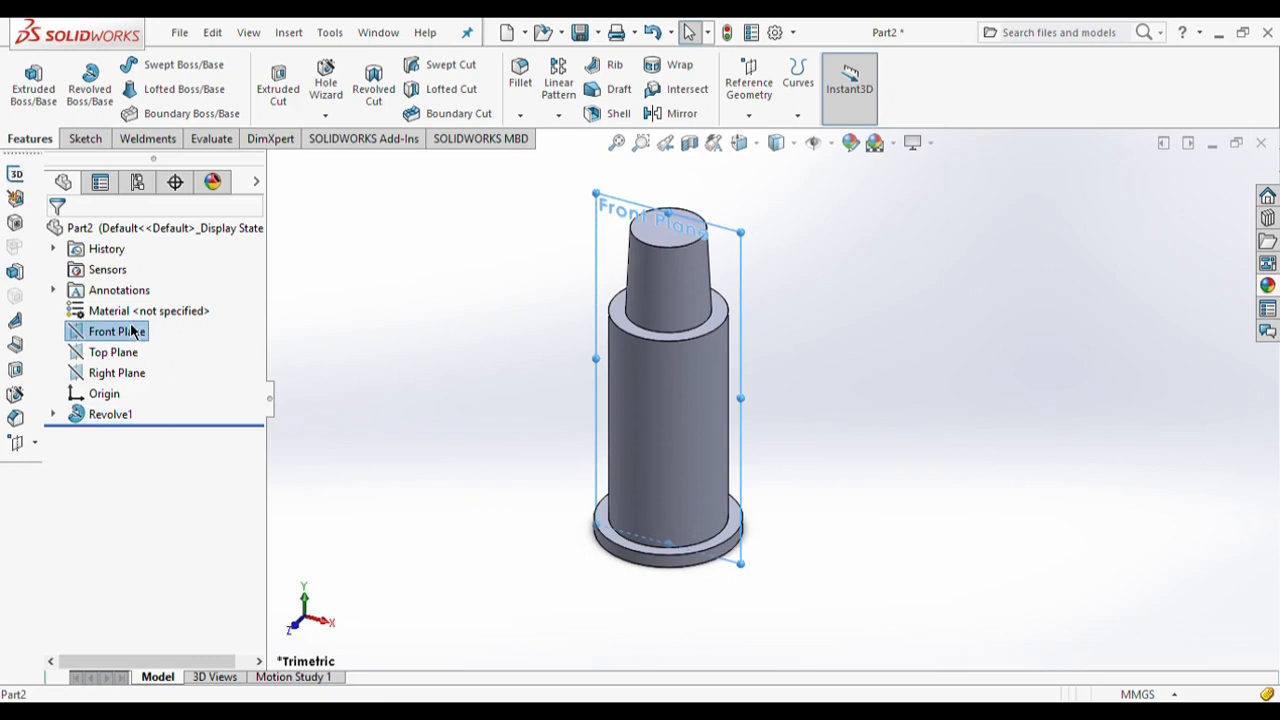
{"action": "left_click", "coordinate": [205, 311]}
{"action": "left_click", "coordinate": [85, 138]}
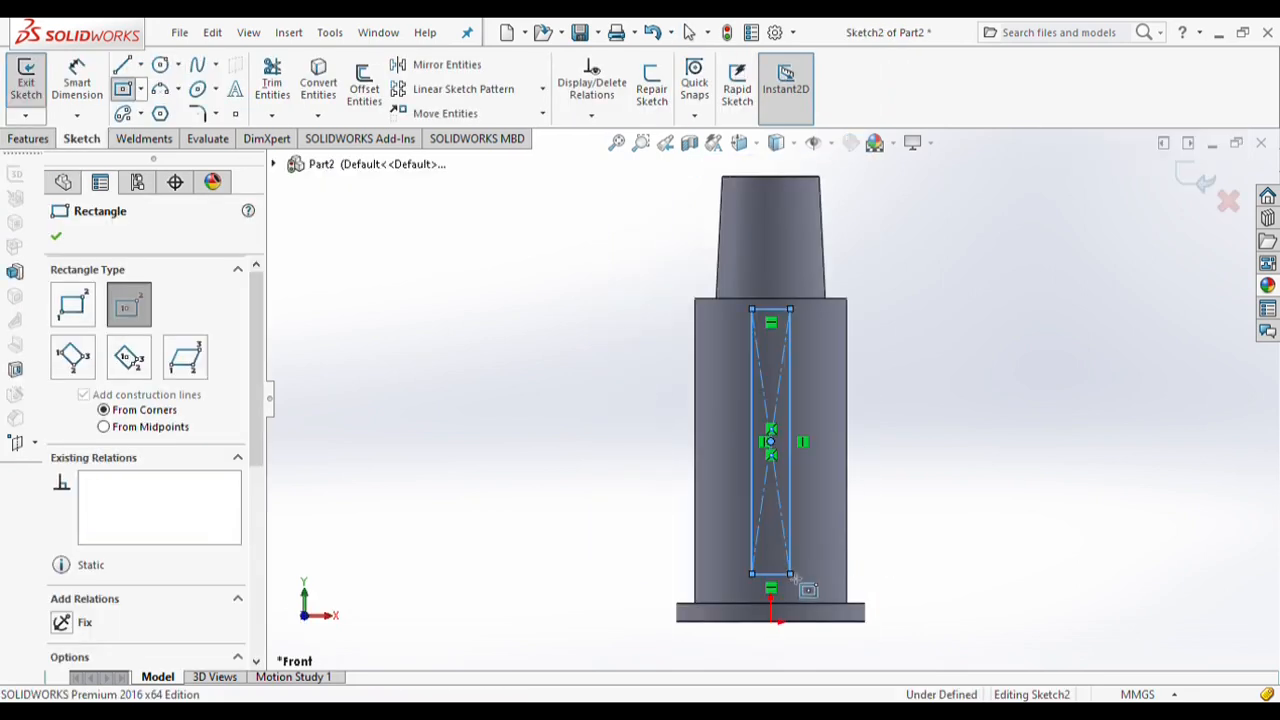
{"action": "left_click", "coordinate": [56, 236]}
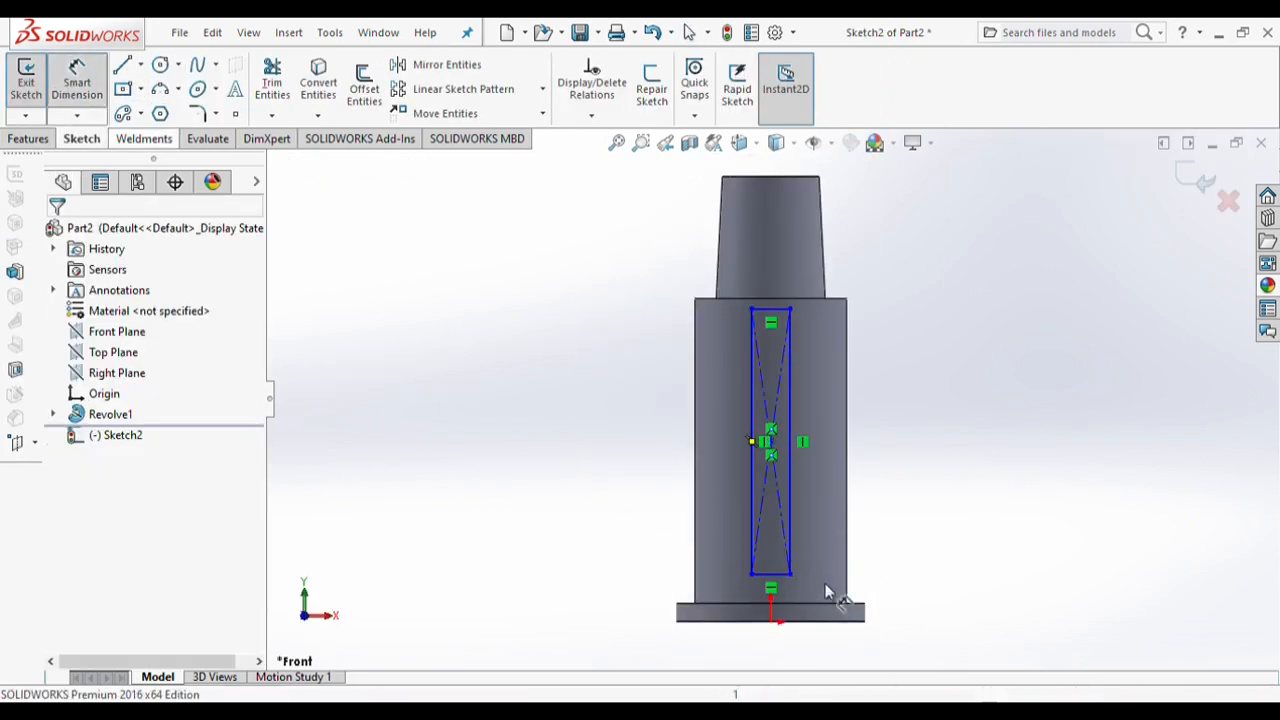
Step: Dimension the rectangle's width to 22 mm
{"action": "left_click", "coordinate": [782, 573]}
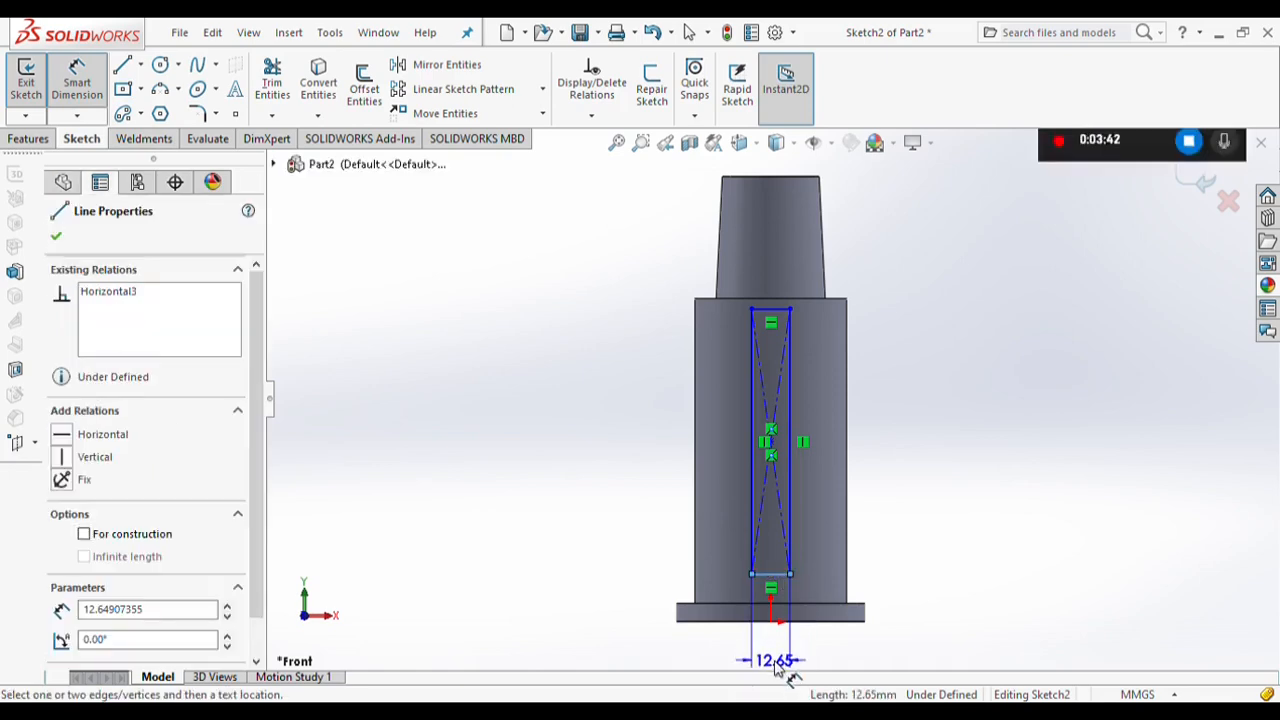
{"action": "left_click", "coordinate": [776, 662]}
{"action": "type", "text": "22"}
{"action": "key", "text": "Return"}
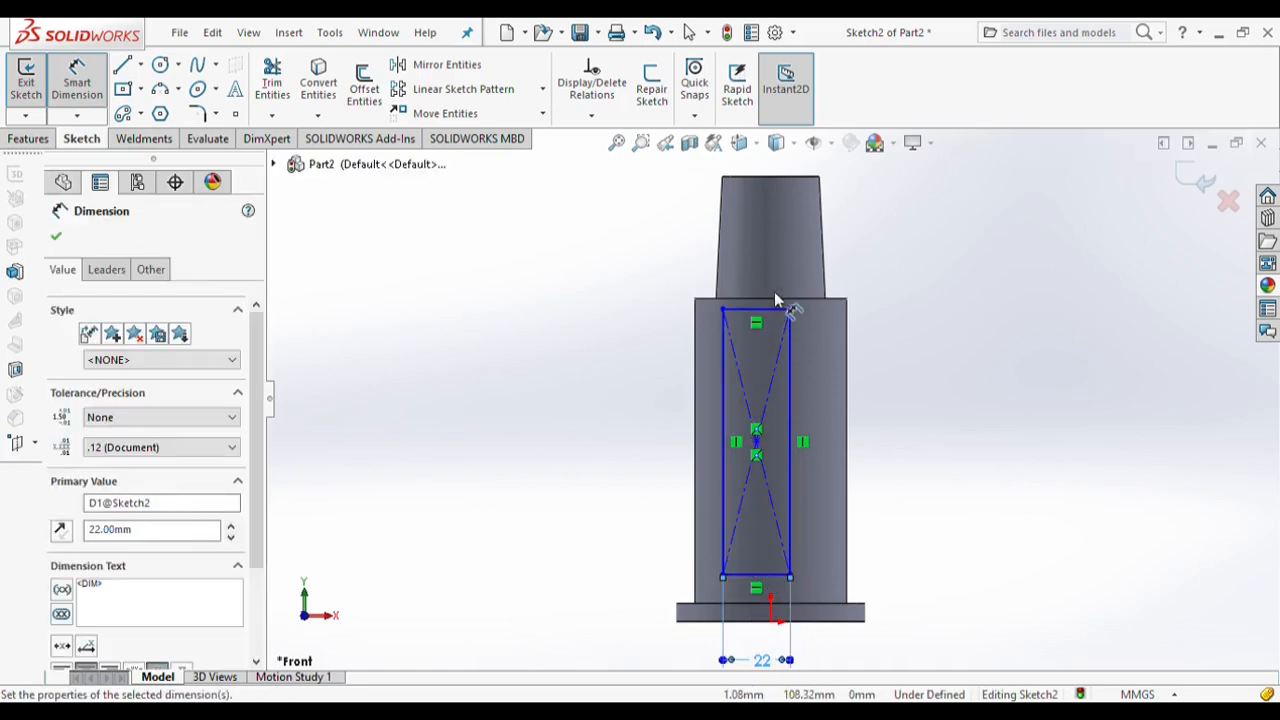
Step: Dimension the rectangle's top edge 12 mm below the shoulder and its bottom edge 30 mm above the base
{"action": "left_click", "coordinate": [786, 309]}
{"action": "left_click", "coordinate": [810, 299]}
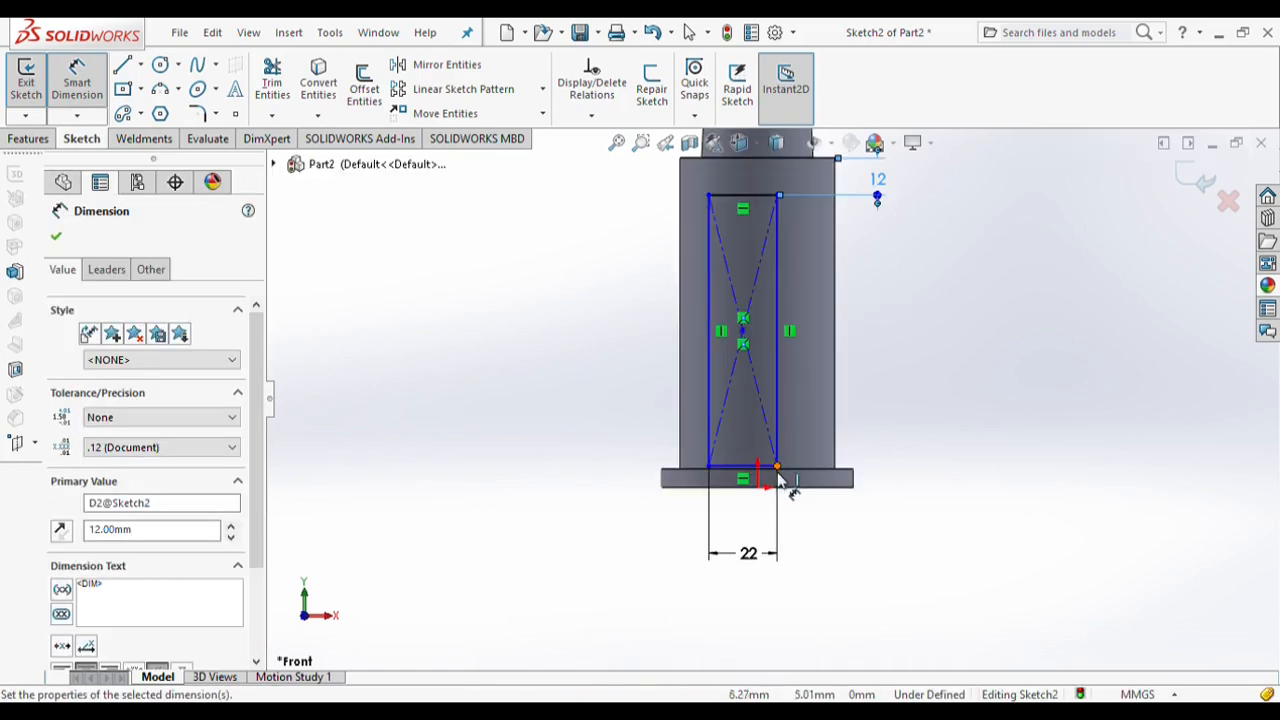
{"action": "left_click", "coordinate": [891, 478]}
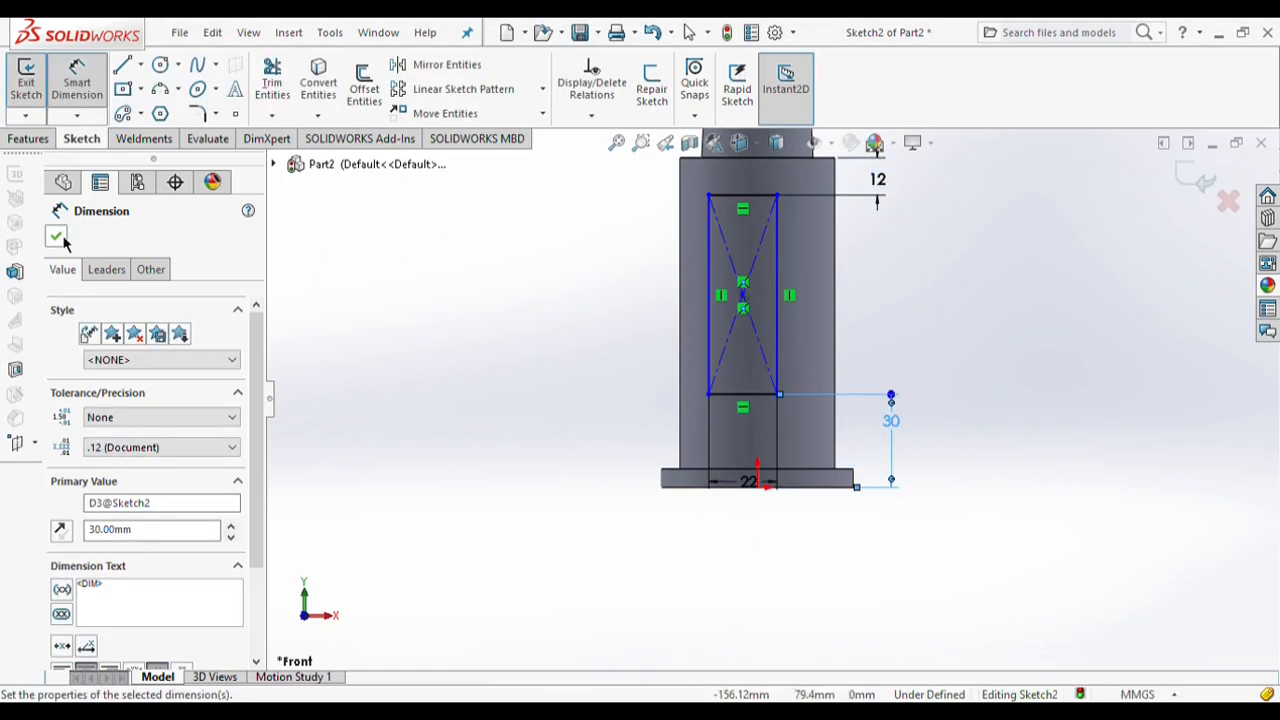
{"action": "left_click", "coordinate": [56, 237]}
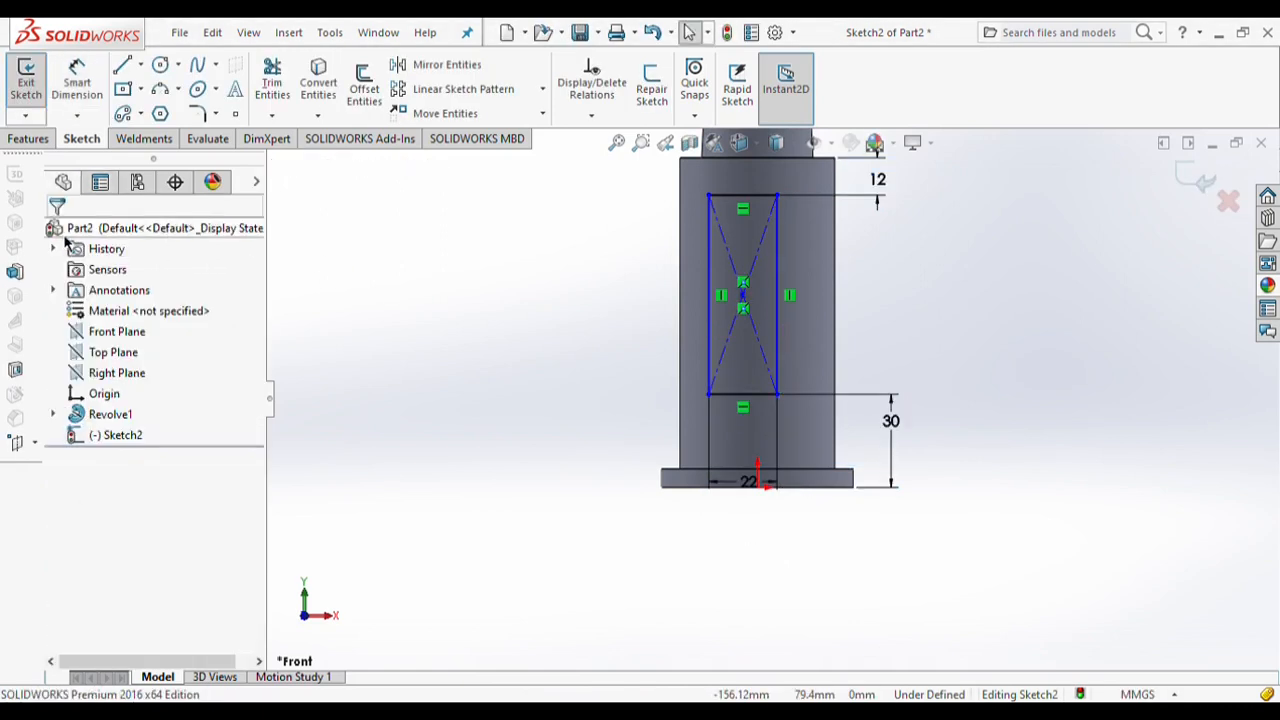
Step: Add a Vertical relation between the rectangle's center point and the origin
{"action": "left_click", "coordinate": [741, 297]}
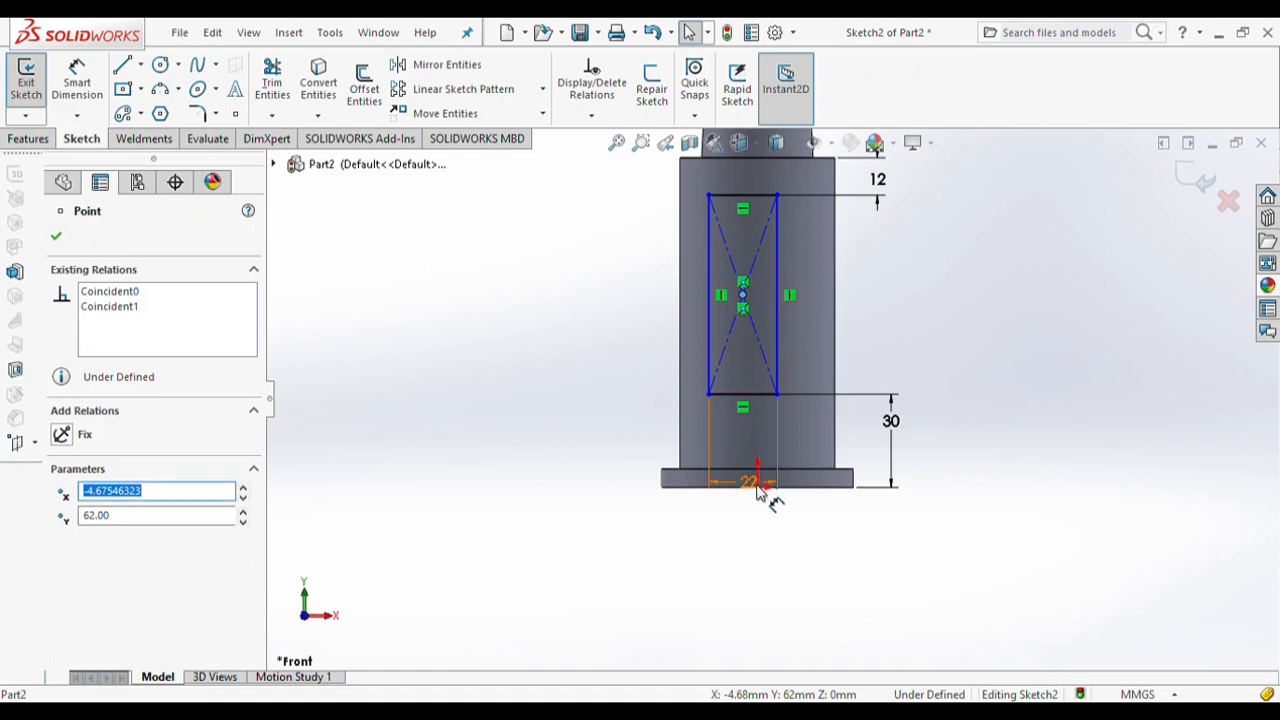
{"action": "left_click", "coordinate": [757, 488], "text": "ctrl"}
{"action": "left_click", "coordinate": [92, 561]}
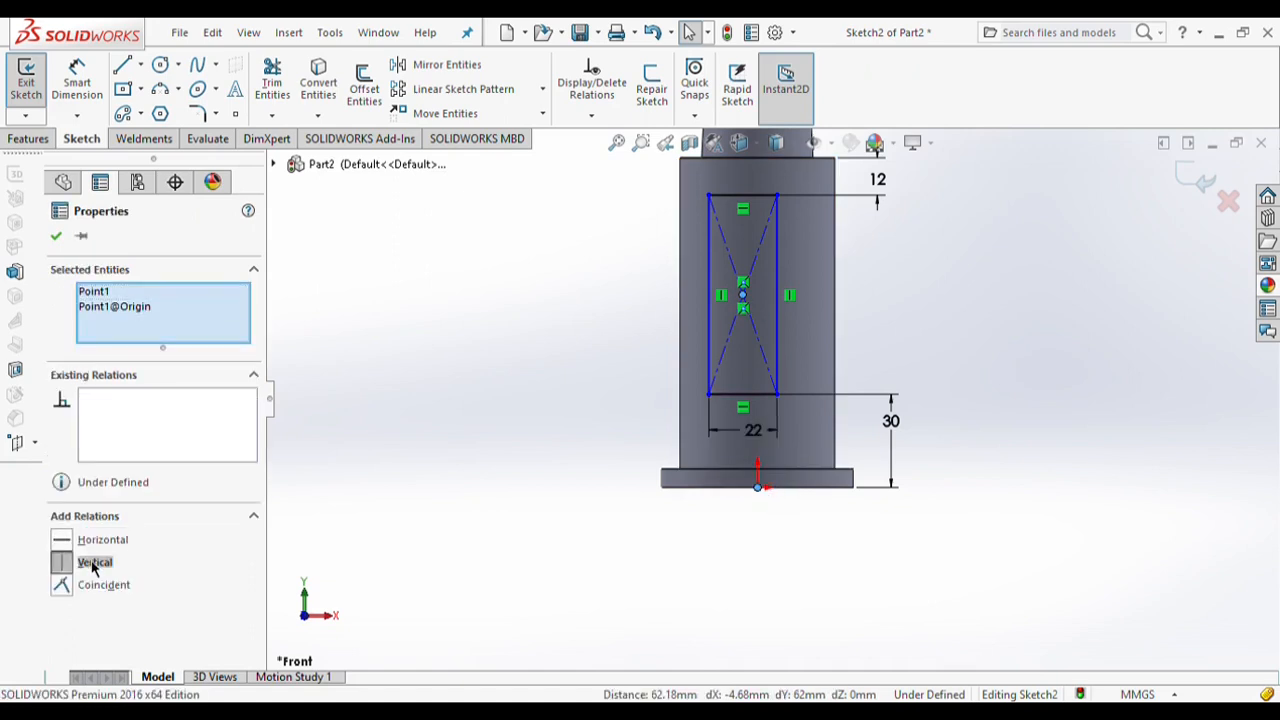
{"action": "left_click", "coordinate": [55, 237]}
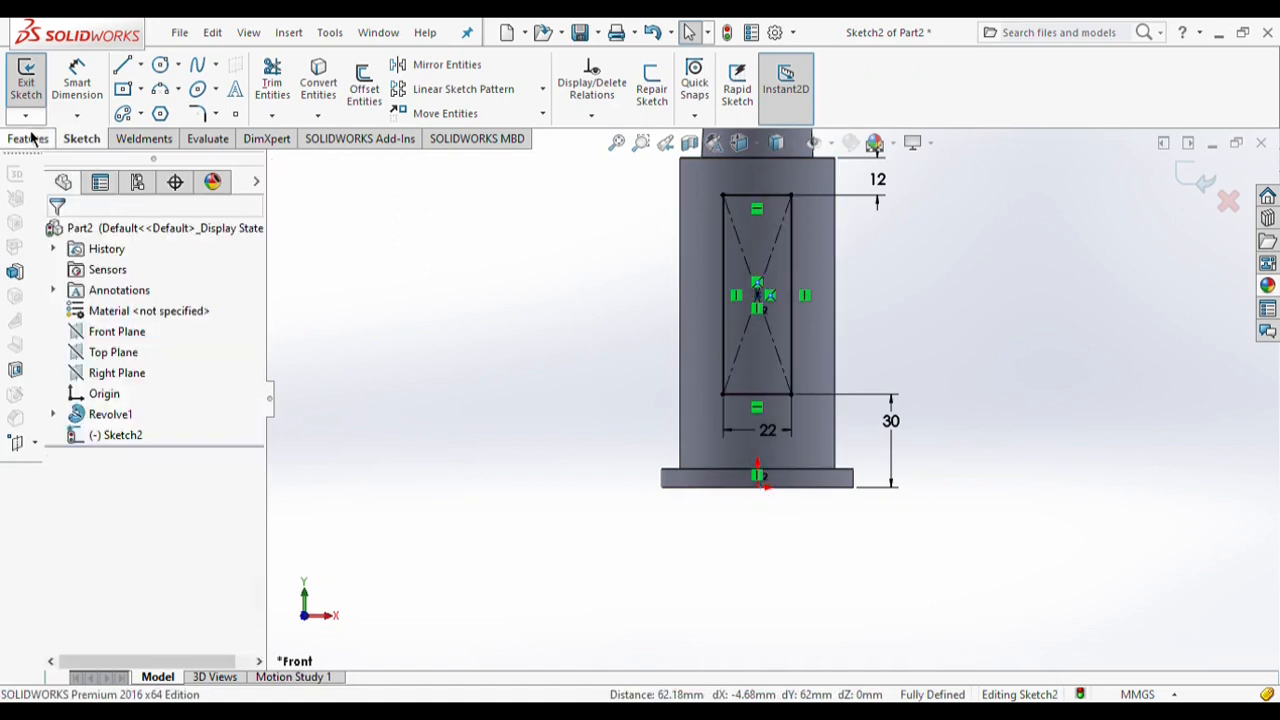
Step: Cut the rectangular window through the body with an Extruded Cut set to Through All - Both
{"action": "left_click", "coordinate": [29, 138]}
{"action": "left_click", "coordinate": [293, 90]}
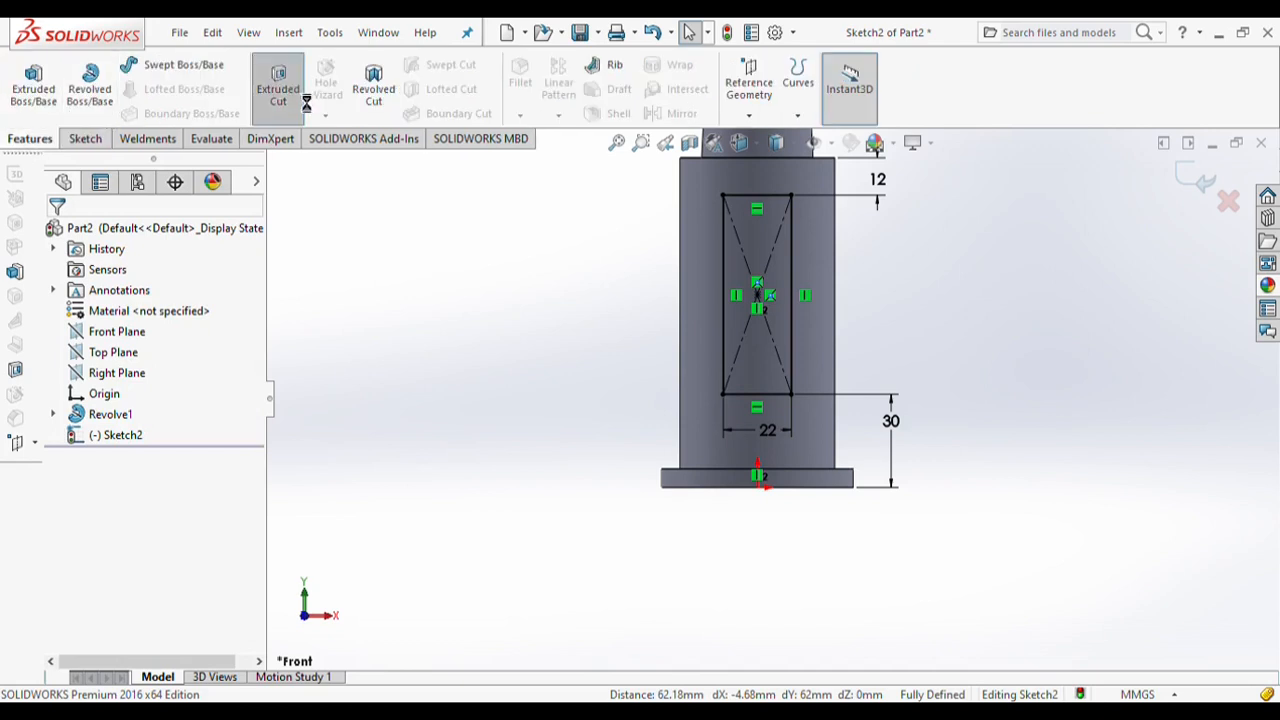
{"action": "left_click", "coordinate": [128, 386]}
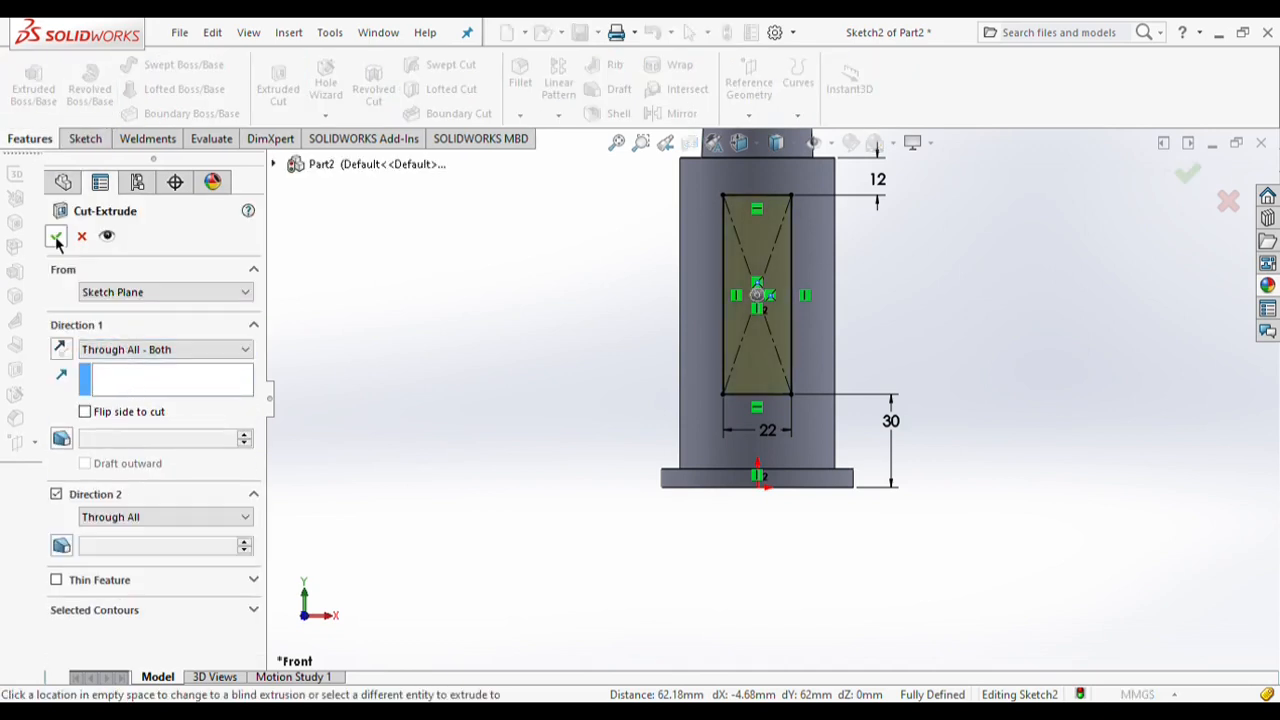
{"action": "left_click", "coordinate": [56, 238]}
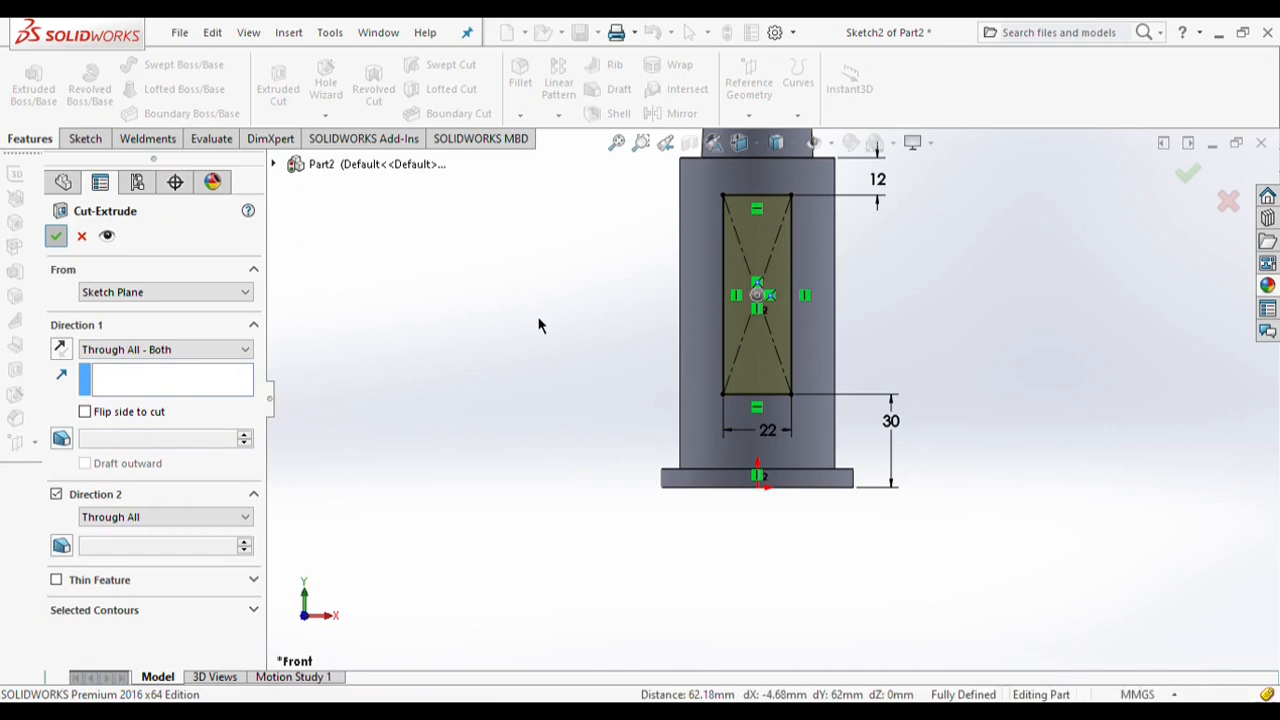
Step: Sketch a circle about 17 mm in diameter on the tapered neck's top face, centered on the origin
{"action": "key", "text": "ctrl+shift+z"}
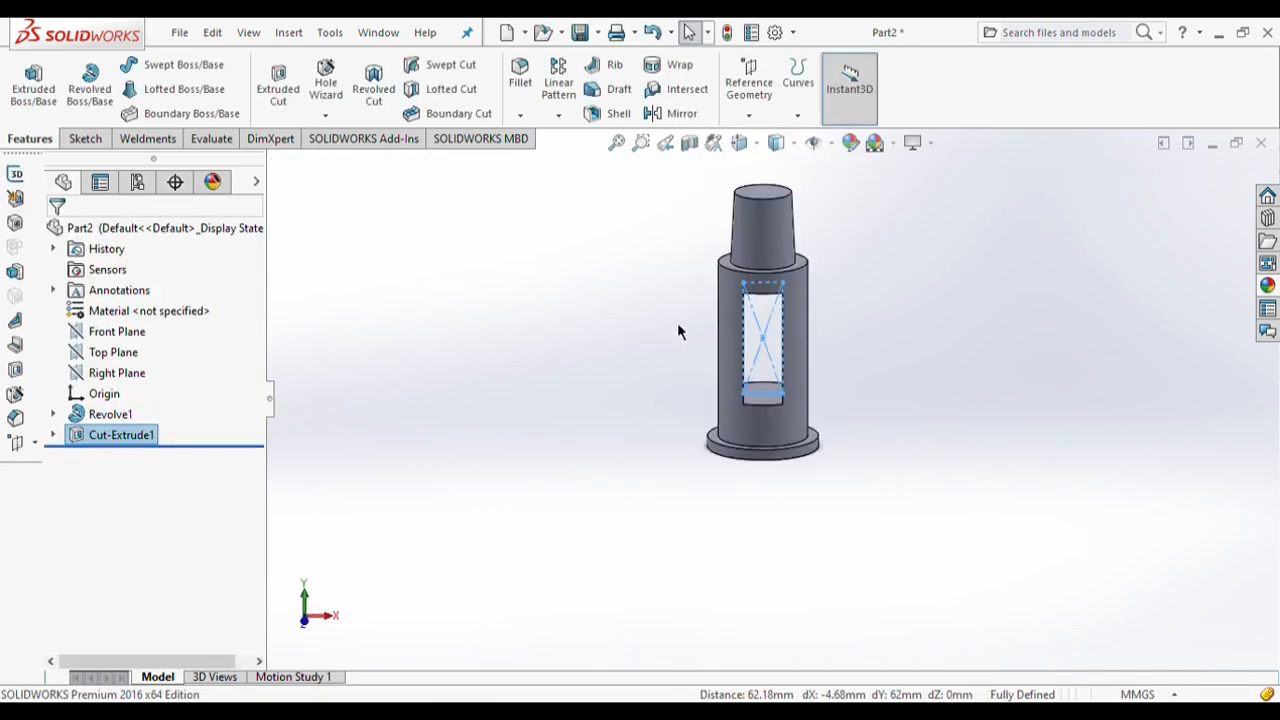
{"action": "left_click", "coordinate": [765, 212]}
{"action": "scroll", "coordinate": [764, 208], "scroll_direction": "down", "scroll_amount": 3}
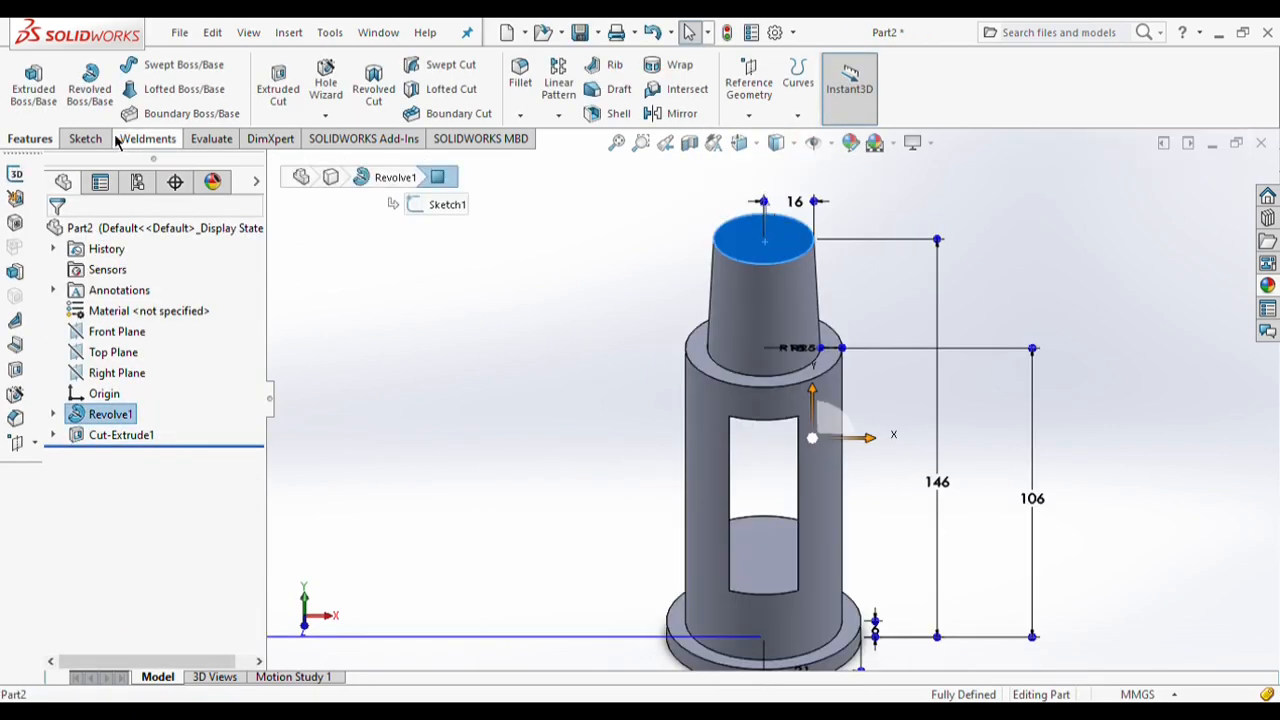
{"action": "left_click", "coordinate": [95, 139]}
{"action": "left_click", "coordinate": [159, 64]}
{"action": "scroll", "coordinate": [765, 238], "scroll_direction": "down", "scroll_amount": 3}
{"action": "left_click", "coordinate": [765, 236]}
{"action": "left_click", "coordinate": [791, 237]}
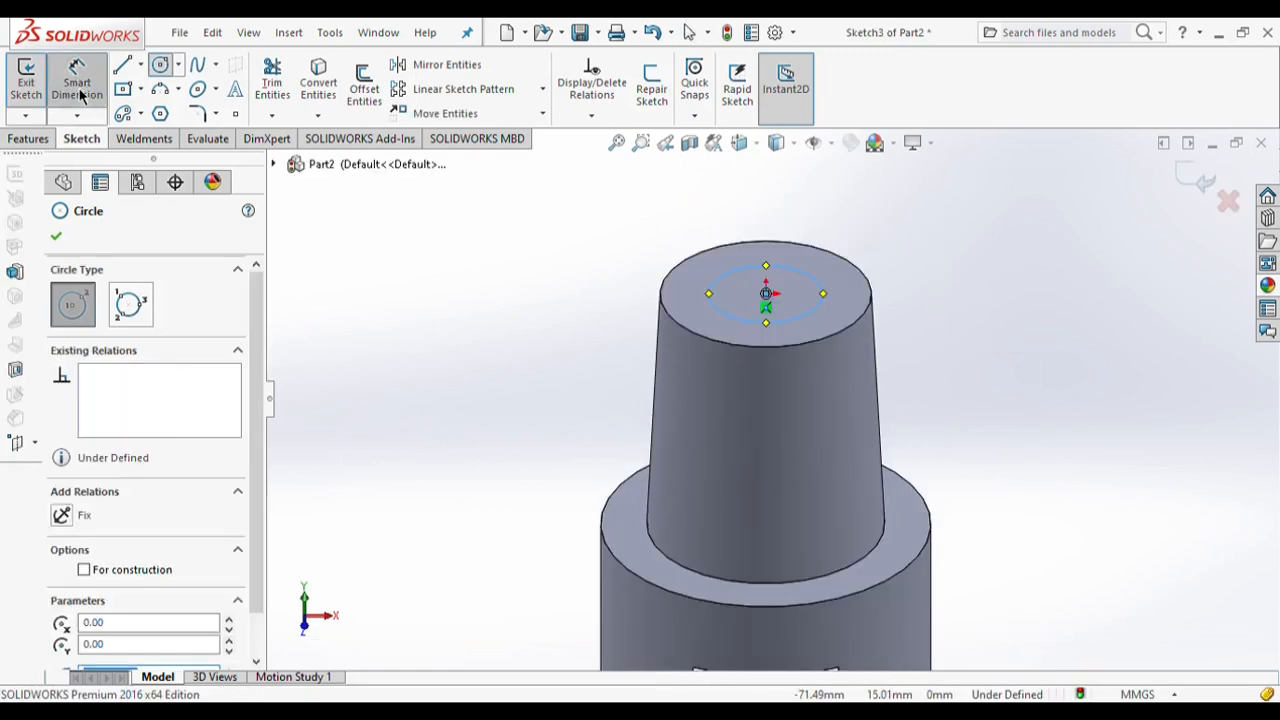
Step: Dimension the circle's diameter to 22 mm
{"action": "left_click", "coordinate": [77, 87]}
{"action": "left_click", "coordinate": [824, 305]}
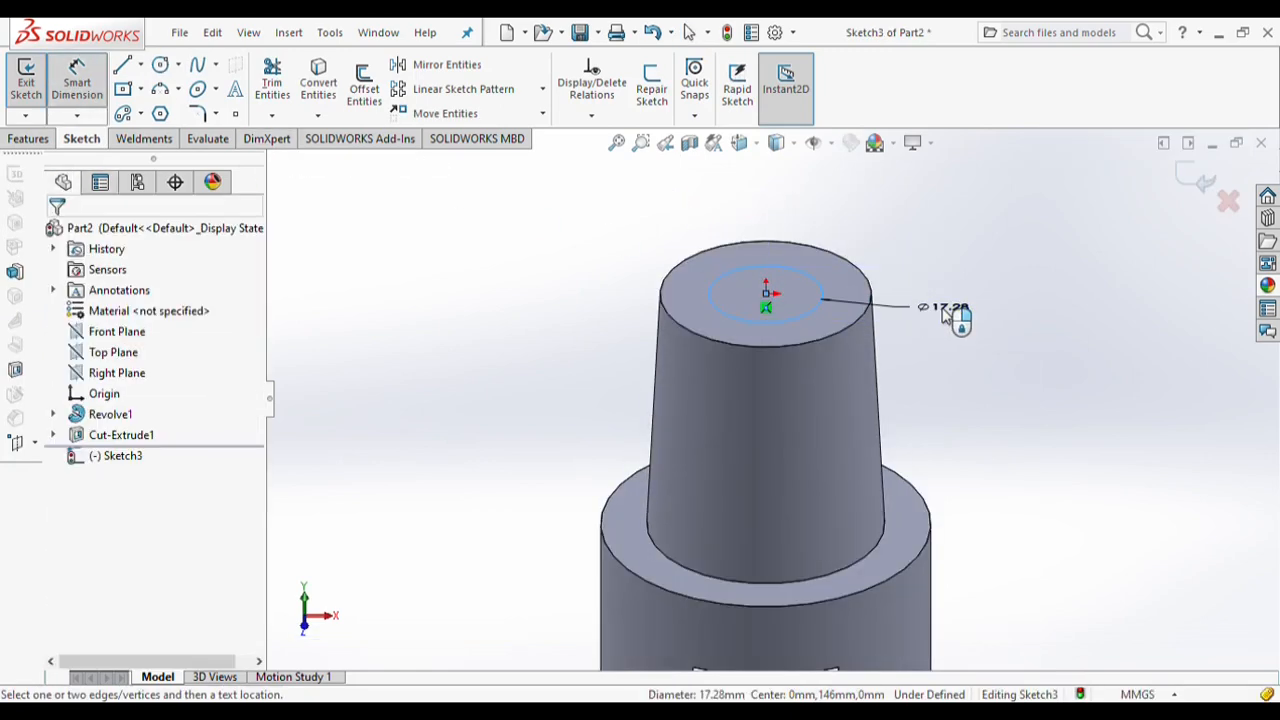
{"action": "left_click", "coordinate": [951, 318]}
{"action": "type", "text": "22"}
{"action": "key", "text": "Return"}
{"action": "left_click", "coordinate": [56, 235]}
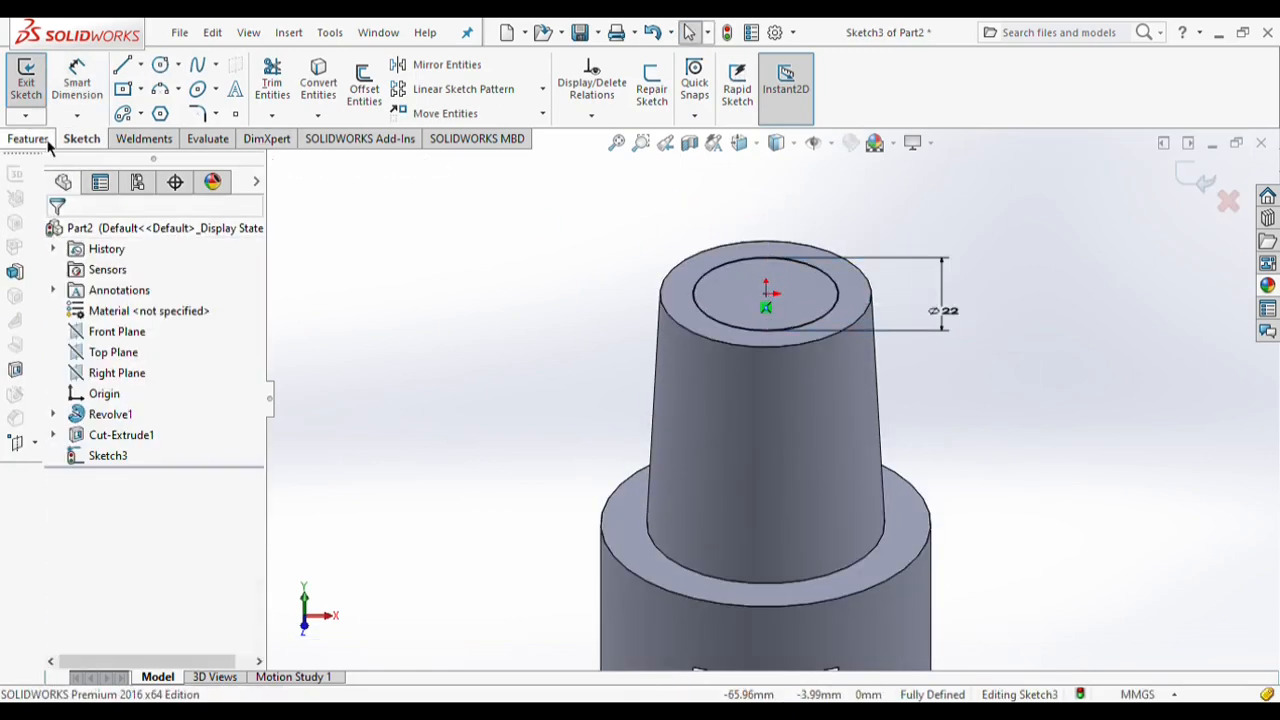
Step: Cut the 22 mm circle down into the tapered neck with an Extruded Cut to form the bore
{"action": "left_click", "coordinate": [46, 140]}
{"action": "left_click", "coordinate": [280, 86]}
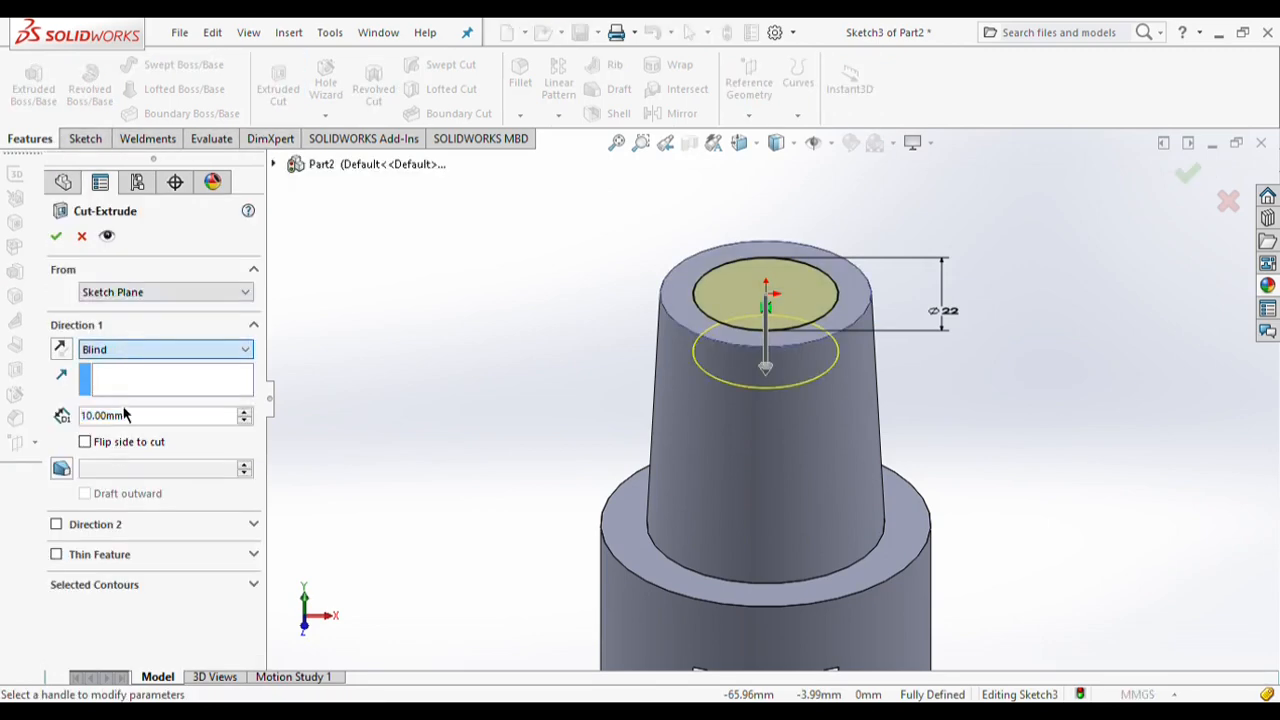
{"action": "left_click", "coordinate": [125, 415]}
{"action": "left_click", "coordinate": [56, 235]}
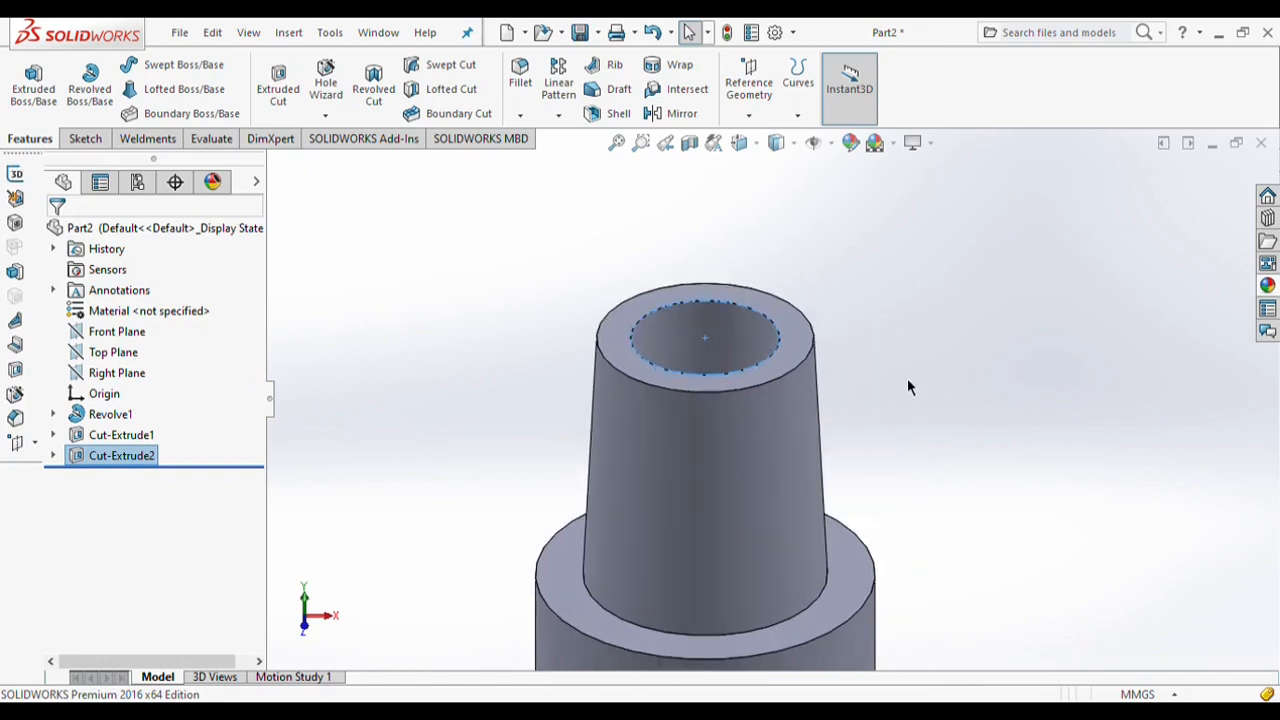
Step: Apply the screw thread pattern appearance to the bore's inner cylindrical face
{"action": "left_click", "coordinate": [732, 317]}
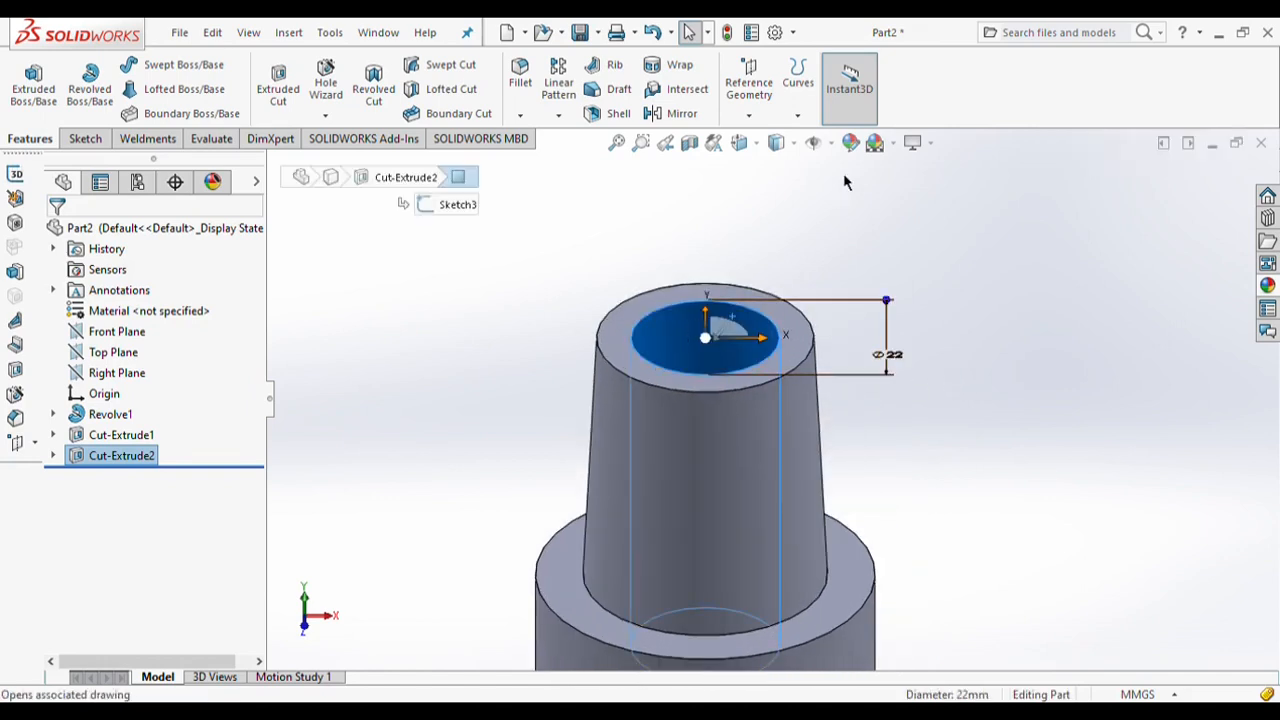
{"action": "left_click", "coordinate": [851, 143]}
{"action": "scroll", "coordinate": [1110, 250], "scroll_direction": "down", "scroll_amount": 2}
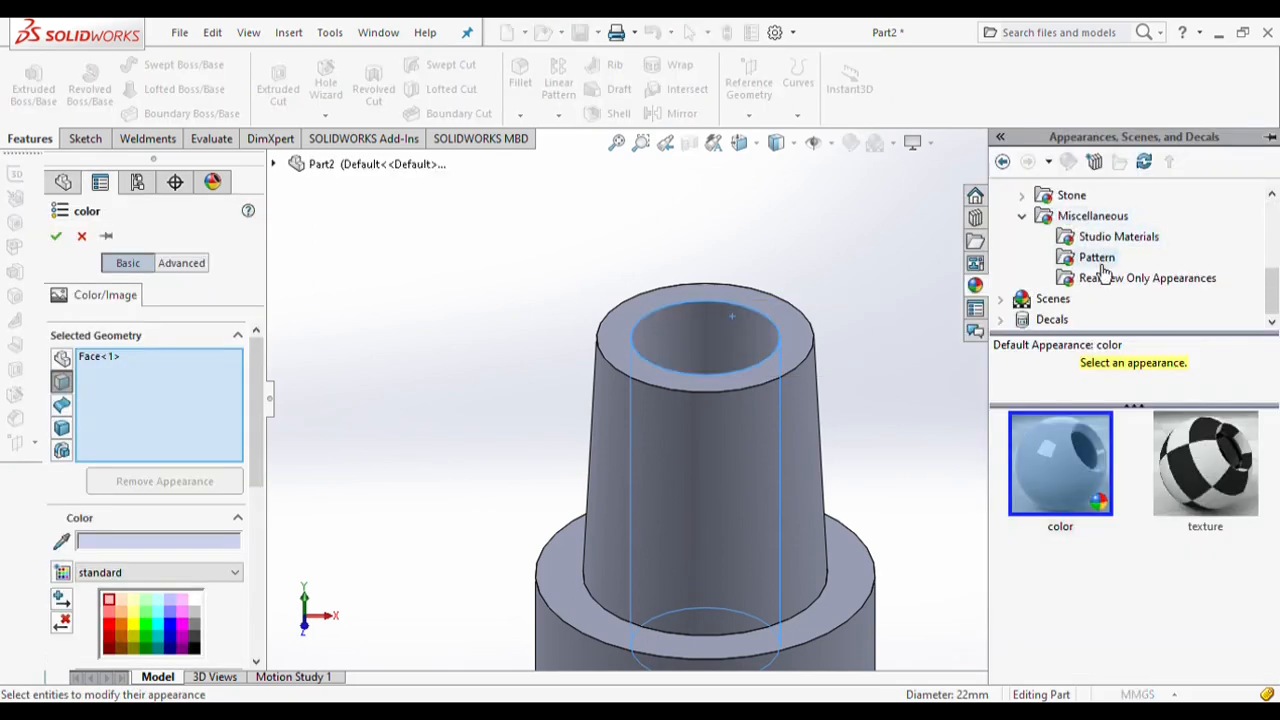
{"action": "left_click", "coordinate": [1100, 263]}
{"action": "scroll", "coordinate": [1077, 463], "scroll_direction": "down", "scroll_amount": 3}
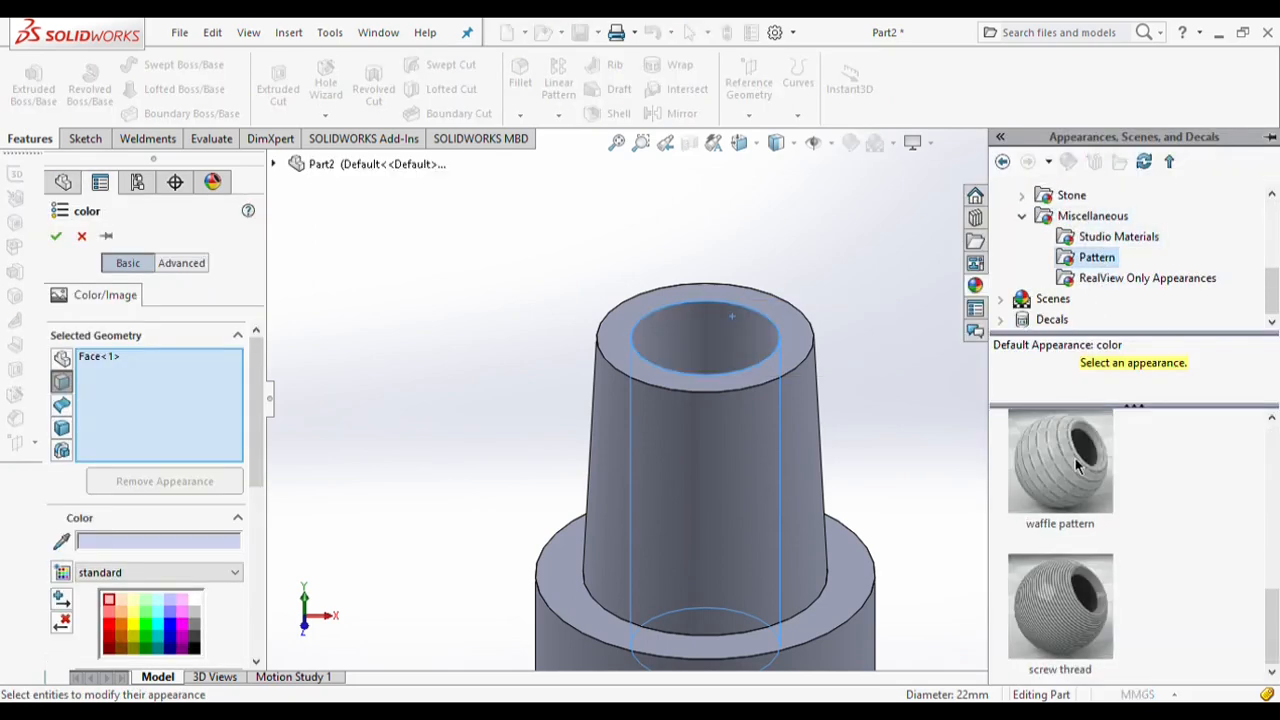
{"action": "left_click", "coordinate": [1077, 640]}
{"action": "left_click", "coordinate": [55, 237]}
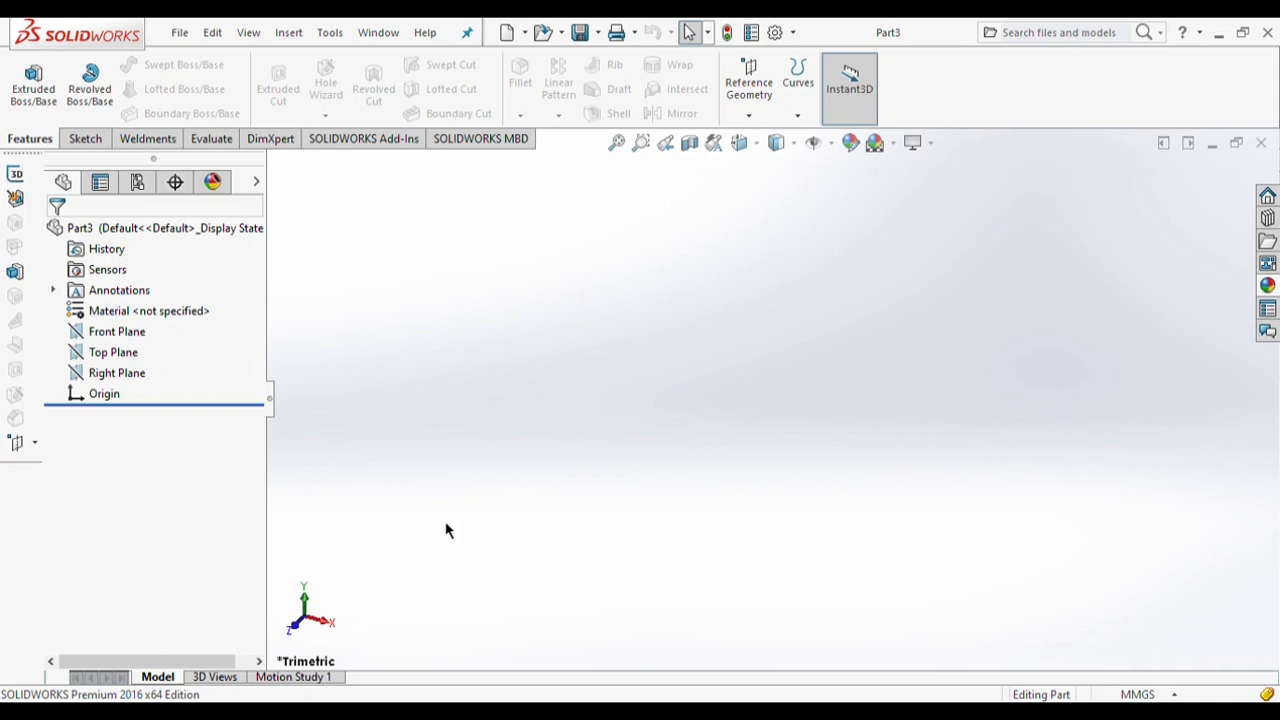
Step: Sketch a stepped half-profile on the Front Plane with a vertical centerline from the origin and a bottom edge about 17.7 mm long
{"action": "left_click", "coordinate": [138, 333]}
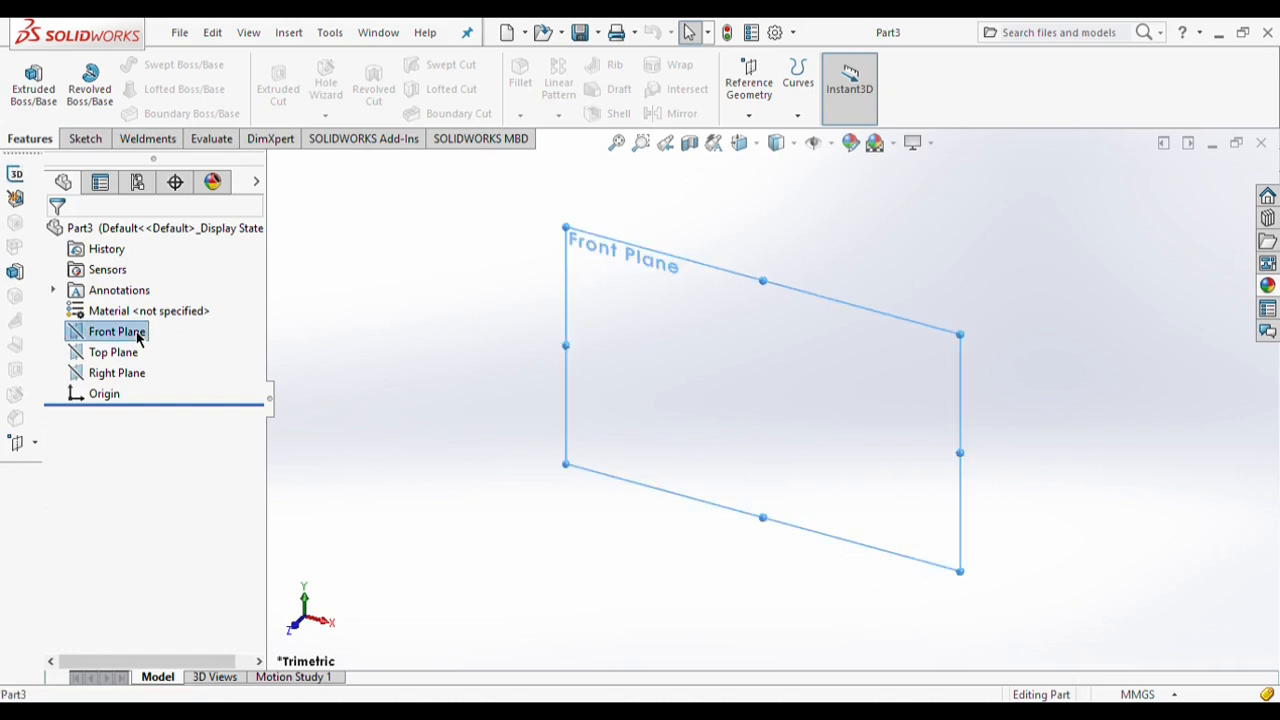
{"action": "left_click", "coordinate": [217, 318]}
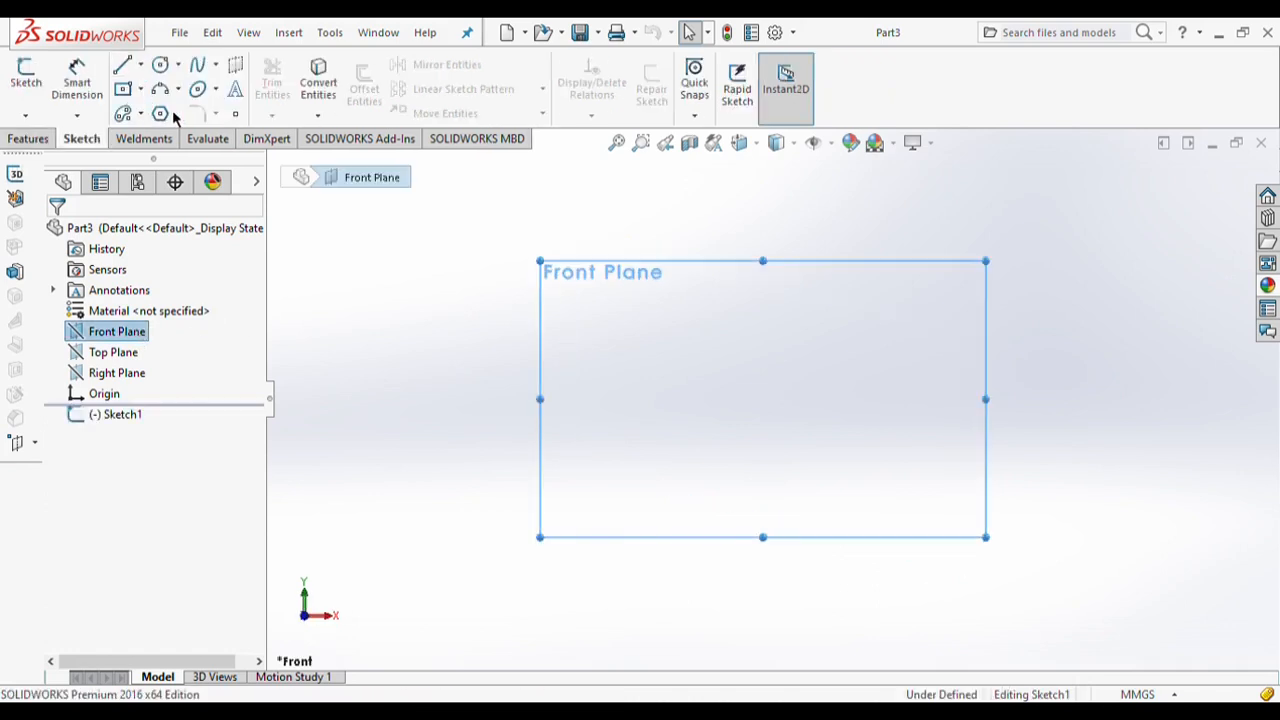
{"action": "left_click", "coordinate": [150, 113]}
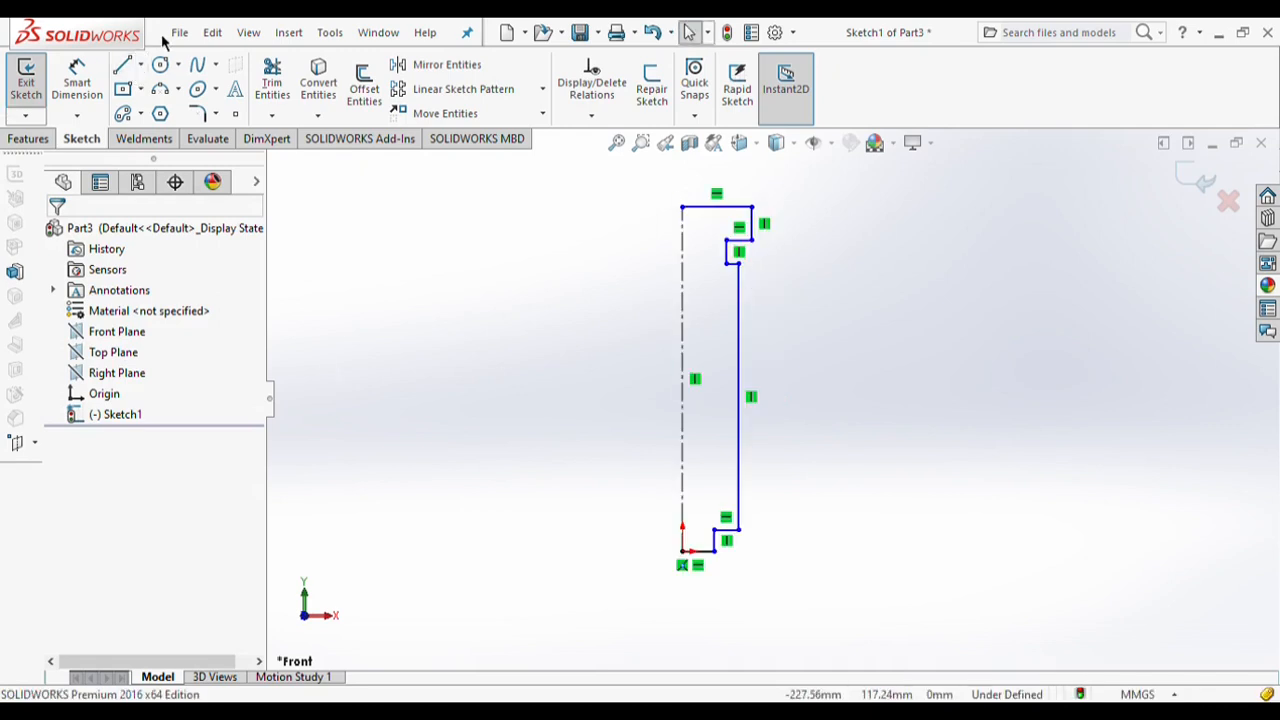
Step: Dimension the profile's bottom edge to 7.5 mm and the height of its lowest step to 8 mm
{"action": "left_click", "coordinate": [77, 83]}
{"action": "left_click", "coordinate": [706, 551]}
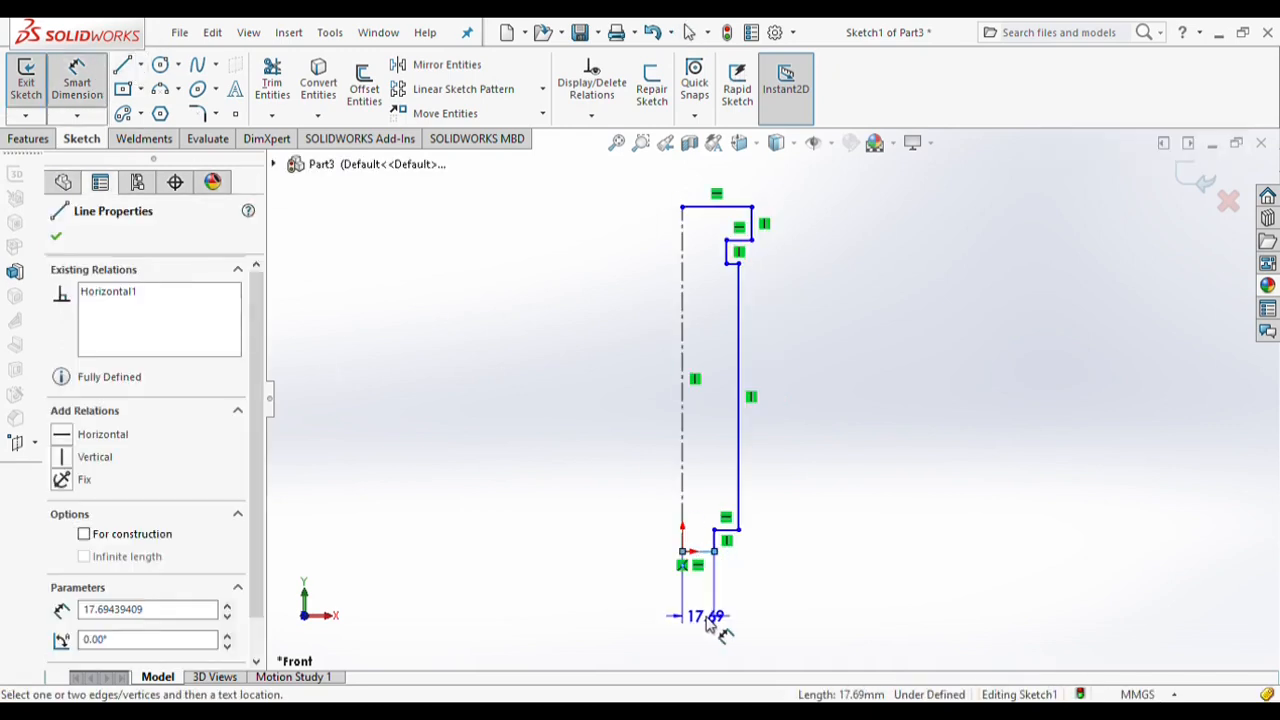
{"action": "left_click", "coordinate": [706, 622]}
{"action": "type", "text": "7.5"}
{"action": "key", "text": "Return"}
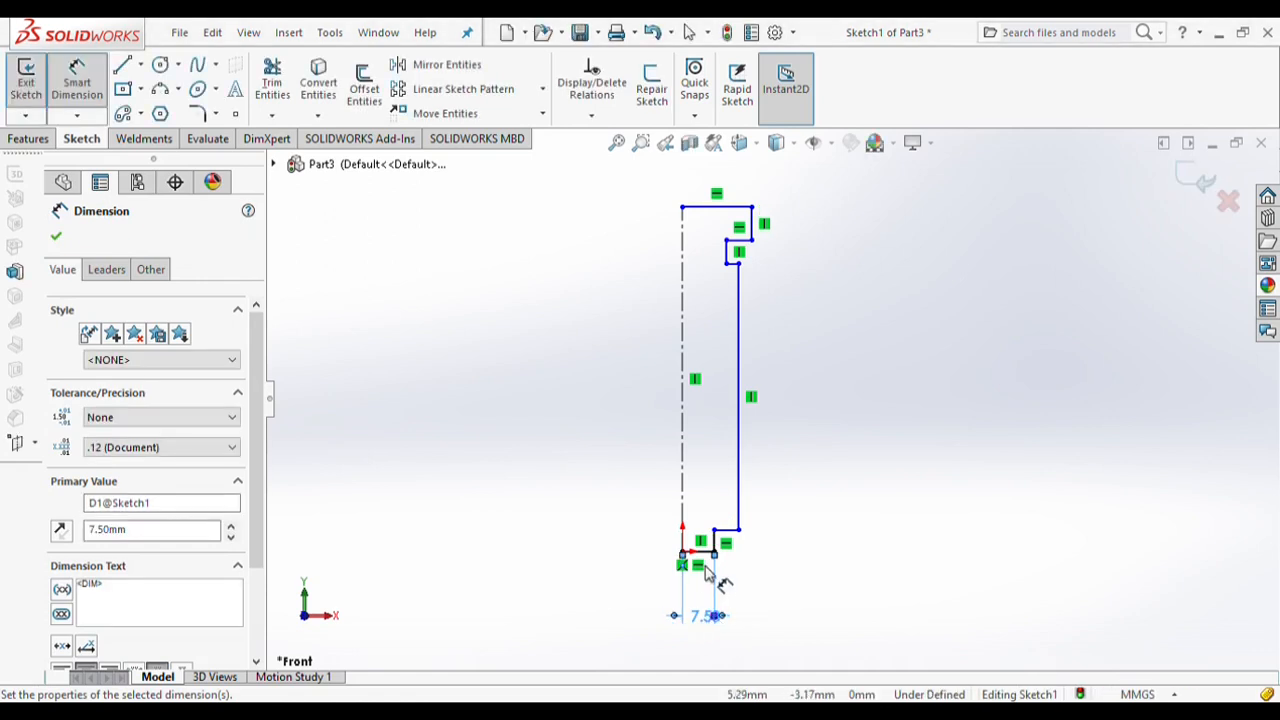
{"action": "left_click", "coordinate": [715, 543]}
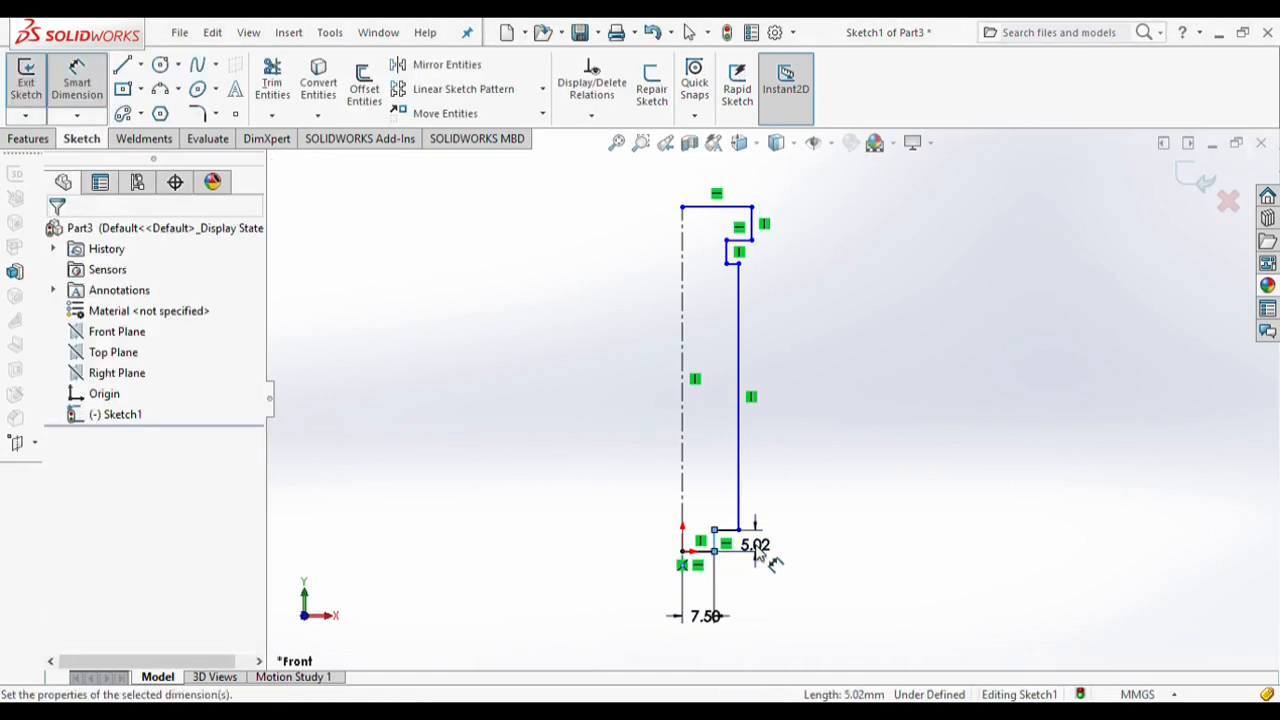
{"action": "left_click", "coordinate": [757, 552]}
{"action": "type", "text": "8"}
{"action": "key", "text": "Return"}
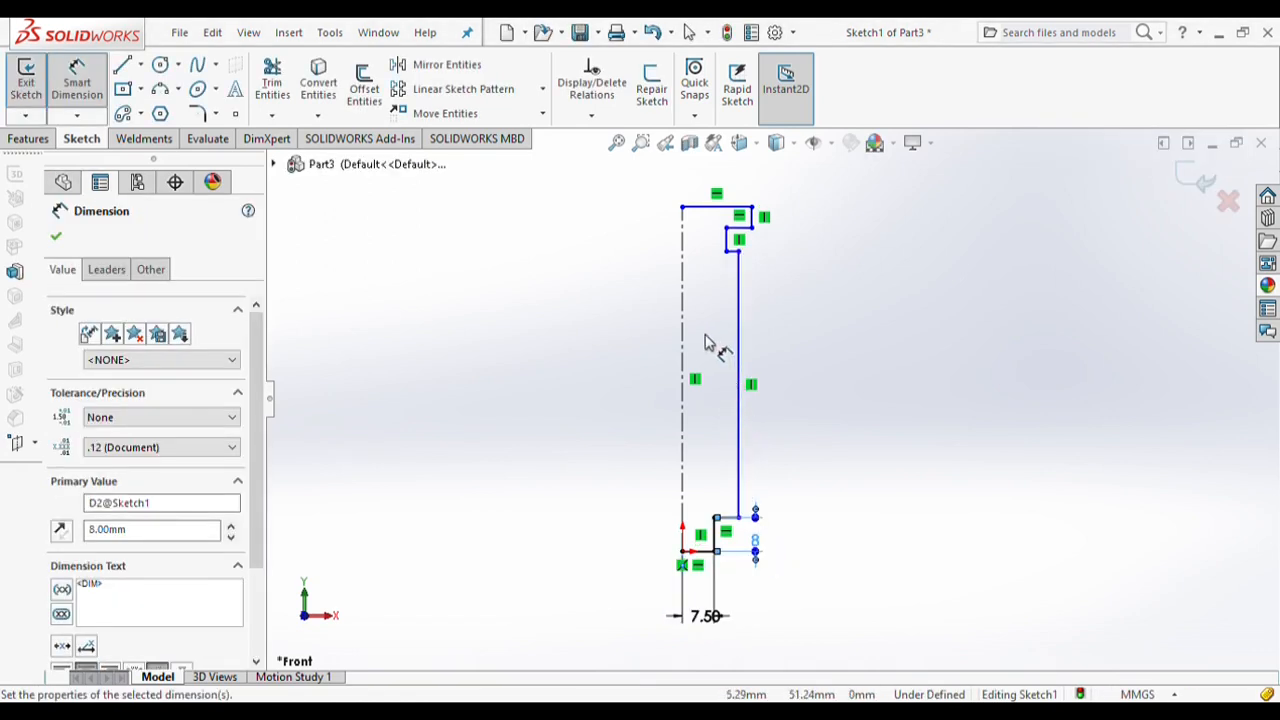
Step: Dimension the profile's overall height between its top and bottom edges to 81 mm
{"action": "left_click", "coordinate": [700, 207]}
{"action": "left_click", "coordinate": [698, 551]}
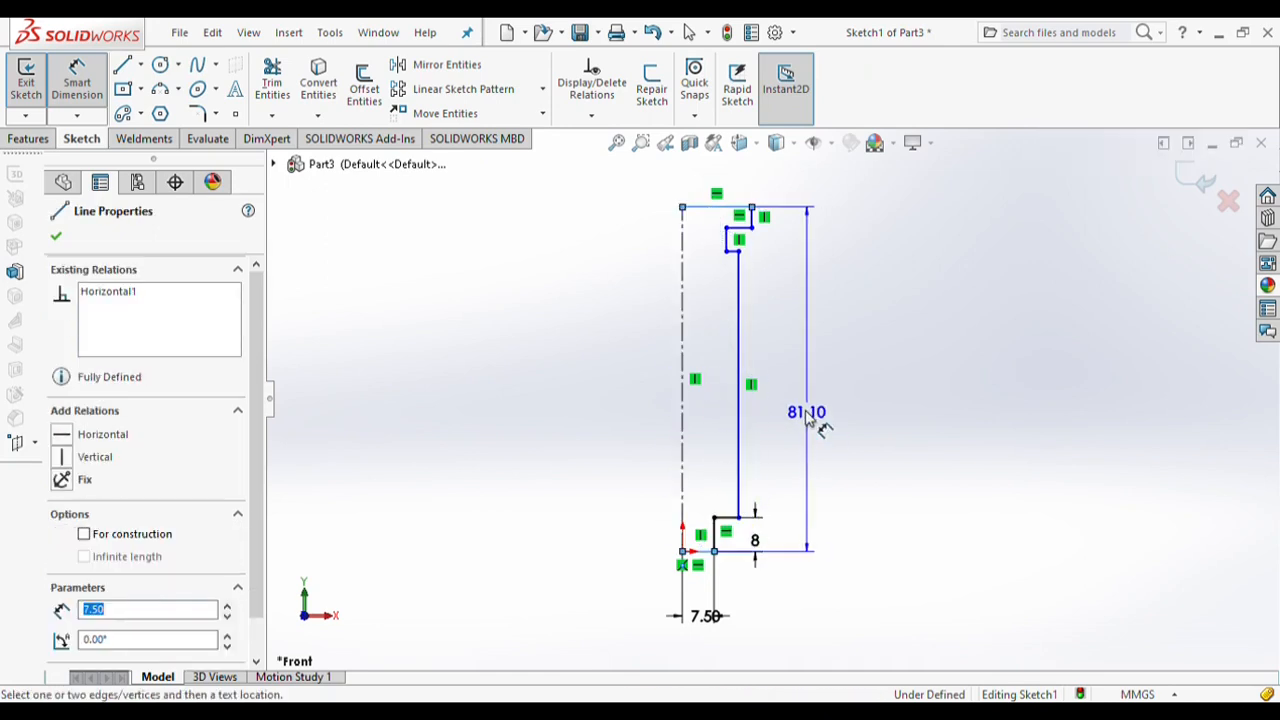
{"action": "left_click", "coordinate": [810, 420]}
{"action": "type", "text": "81"}
{"action": "key", "text": "Return"}
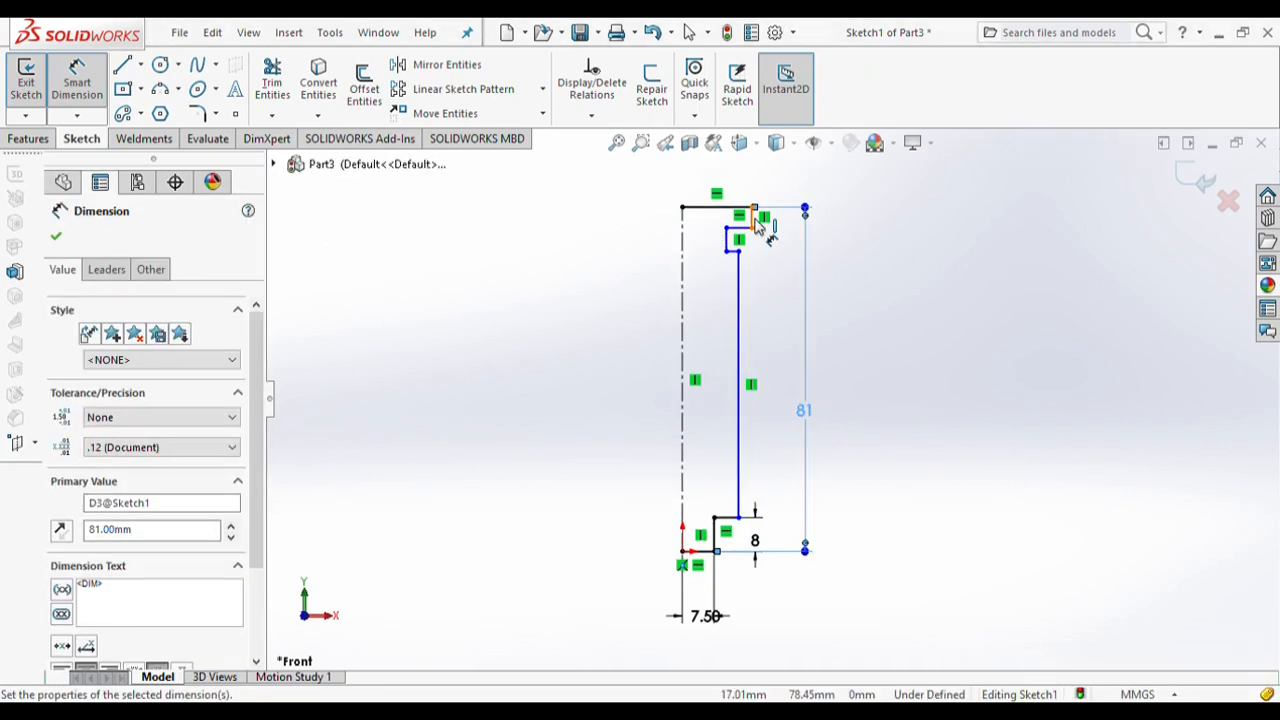
Step: Dimension the head's height to 6 mm and the height of the groove below it to 5 mm
{"action": "left_click", "coordinate": [755, 220]}
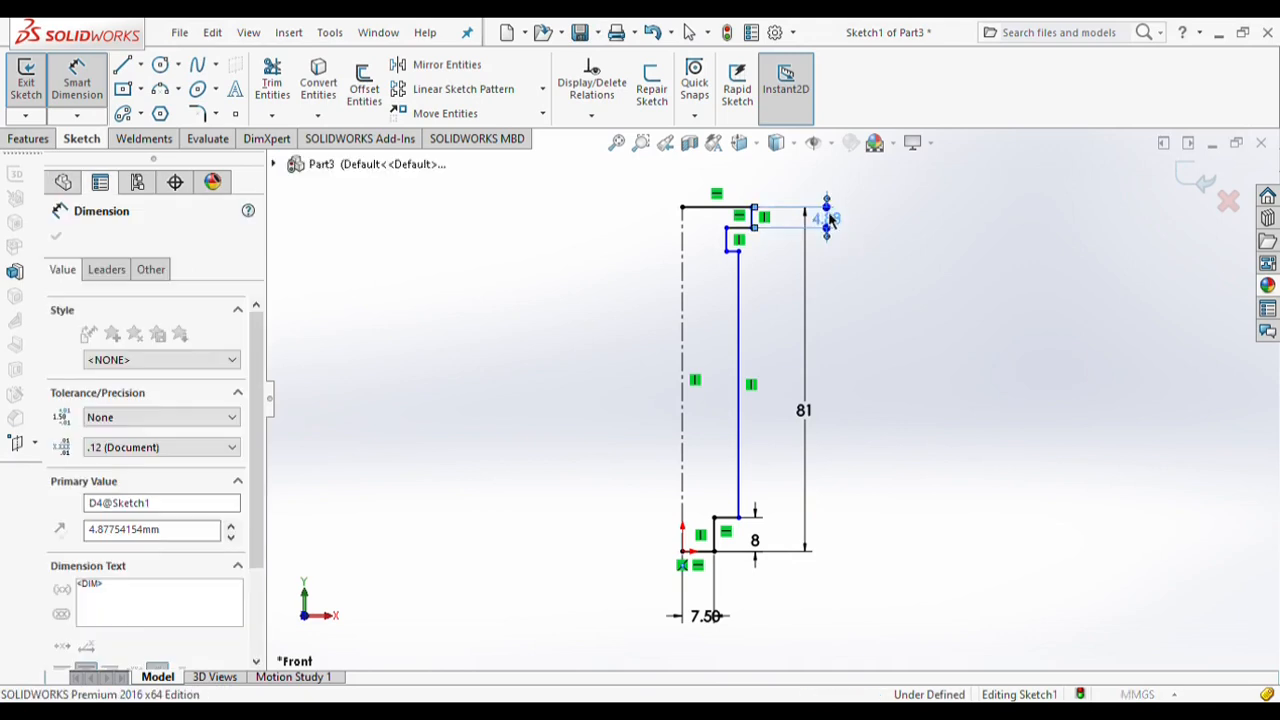
{"action": "left_click", "coordinate": [829, 220]}
{"action": "left_click", "coordinate": [740, 245]}
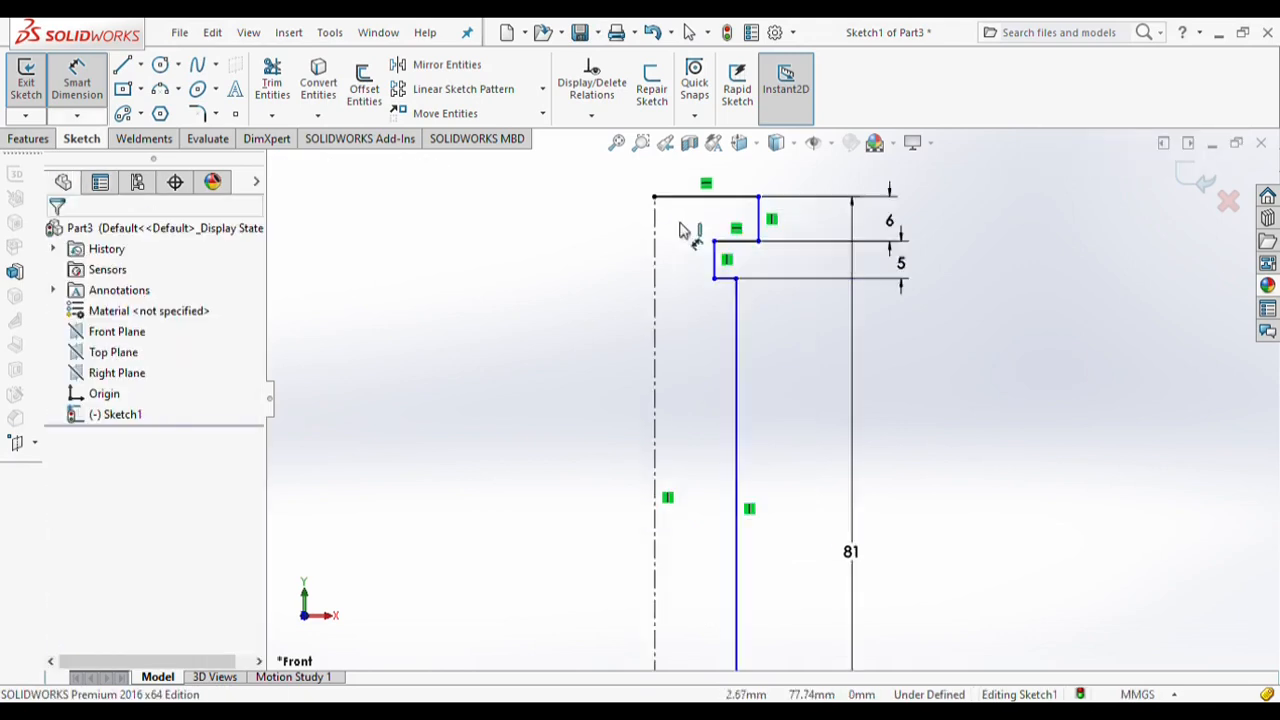
Step: Dimension the distance from the centerline to the head's outer edge to 14 mm
{"action": "left_click", "coordinate": [760, 218]}
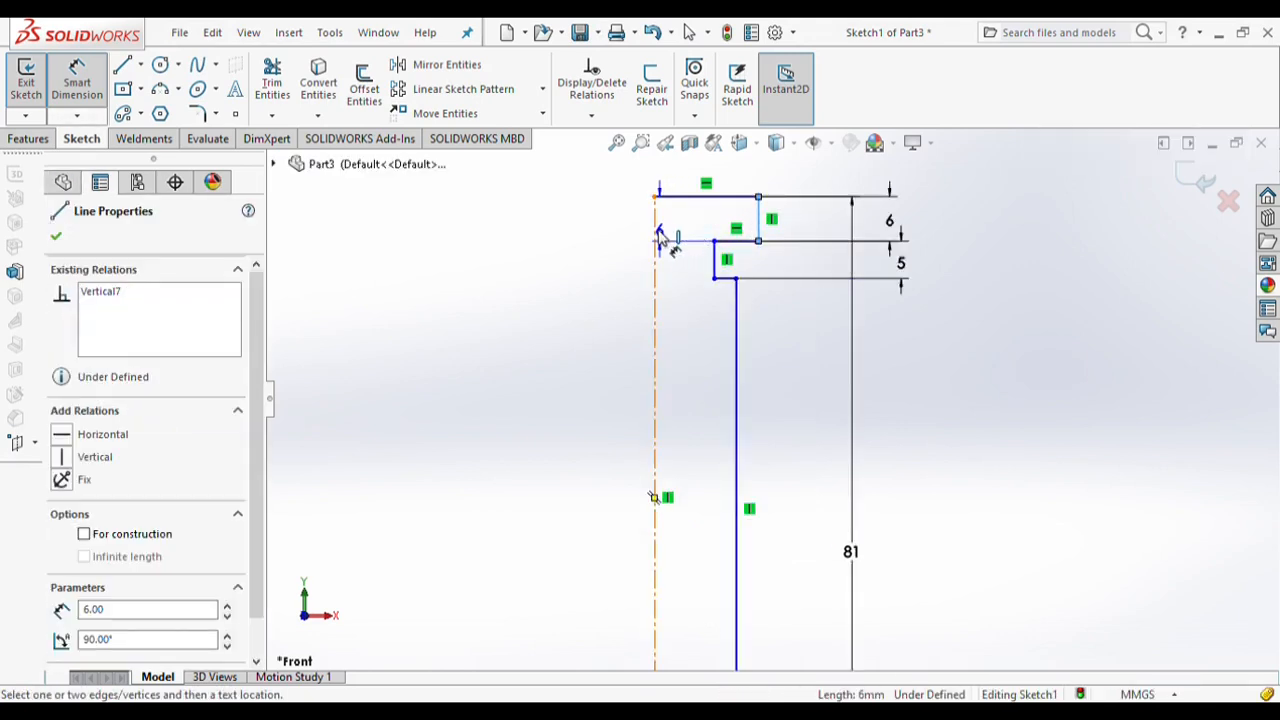
{"action": "left_click", "coordinate": [655, 232]}
{"action": "left_click", "coordinate": [688, 220]}
Step: Dimension the long shaft edge 11 mm from the centerline and the short horizontal line under the groove to 2 mm
{"action": "left_click", "coordinate": [736, 360]}
{"action": "left_click", "coordinate": [656, 370]}
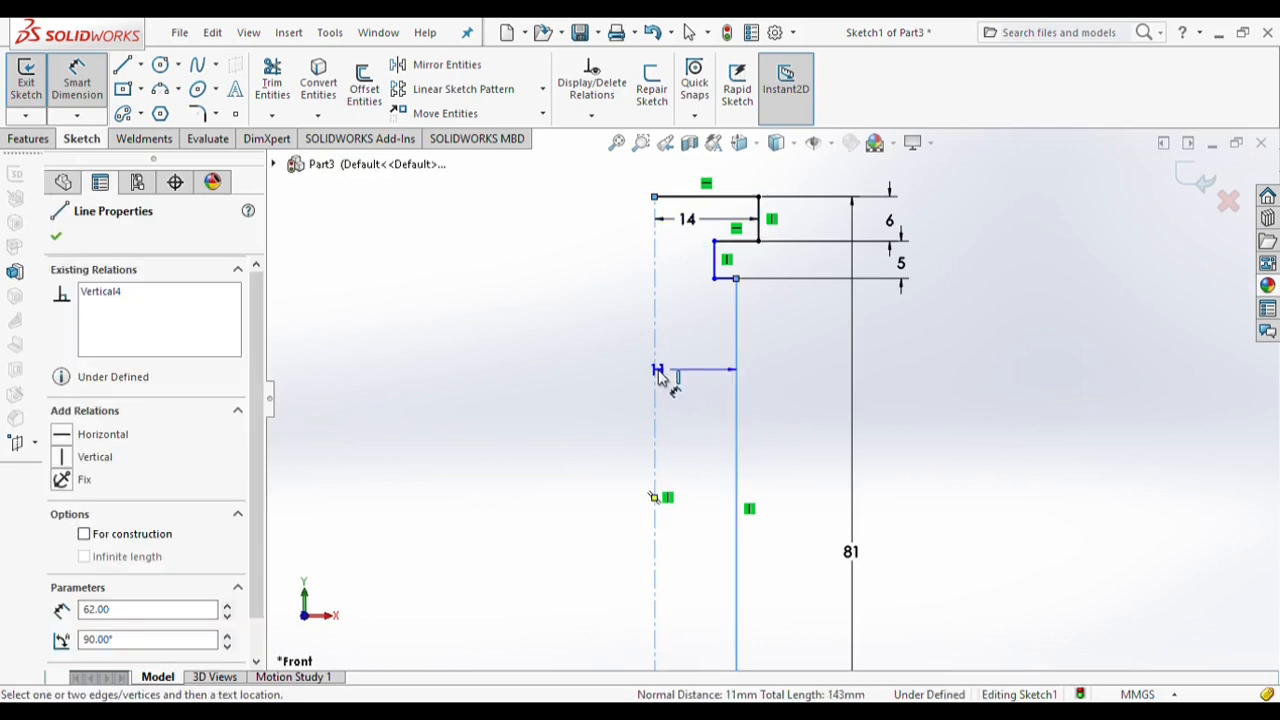
{"action": "left_click", "coordinate": [697, 379]}
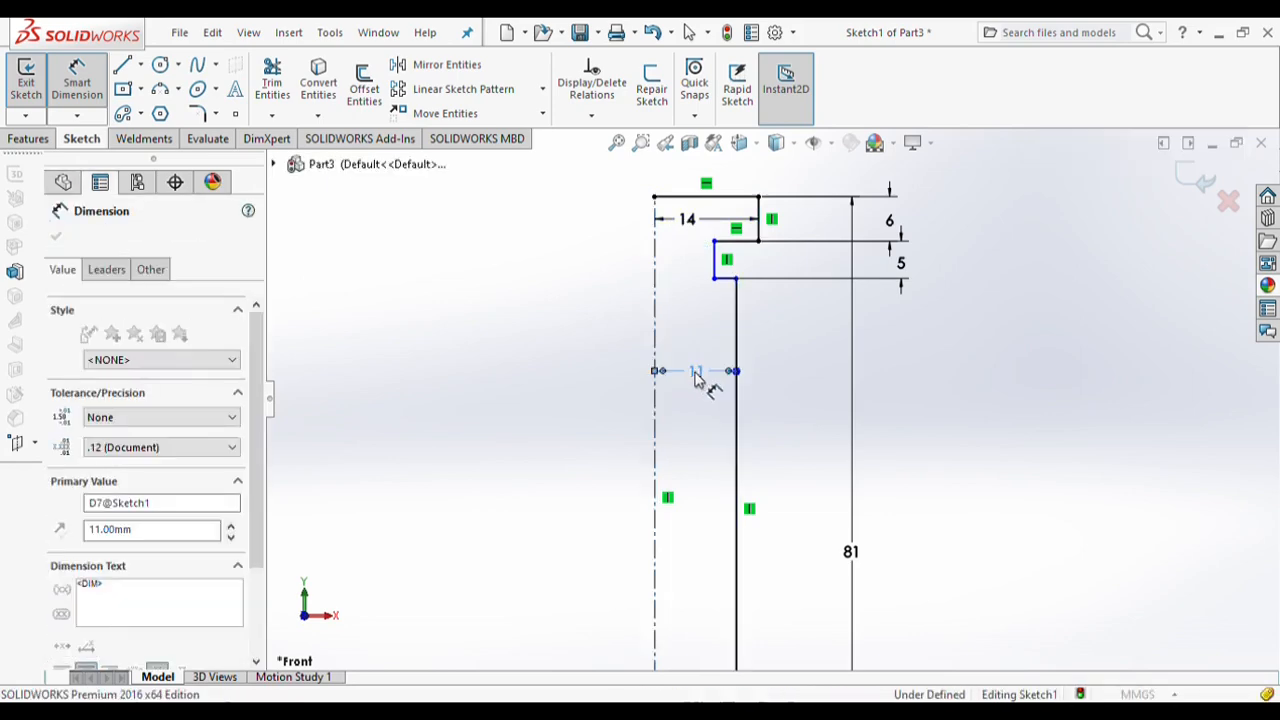
{"action": "left_click", "coordinate": [727, 279]}
{"action": "left_click", "coordinate": [728, 308]}
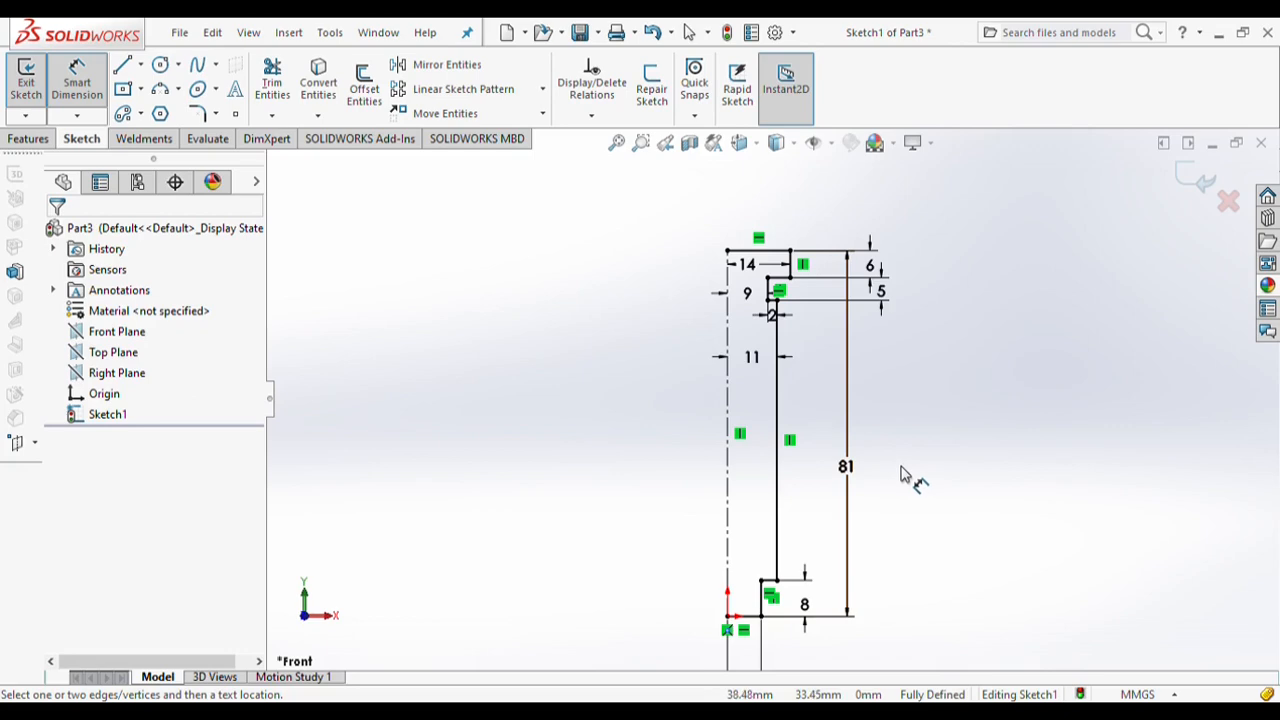
Step: Revolve the stepped profile about the centerline into a solid pin
{"action": "left_click", "coordinate": [28, 138]}
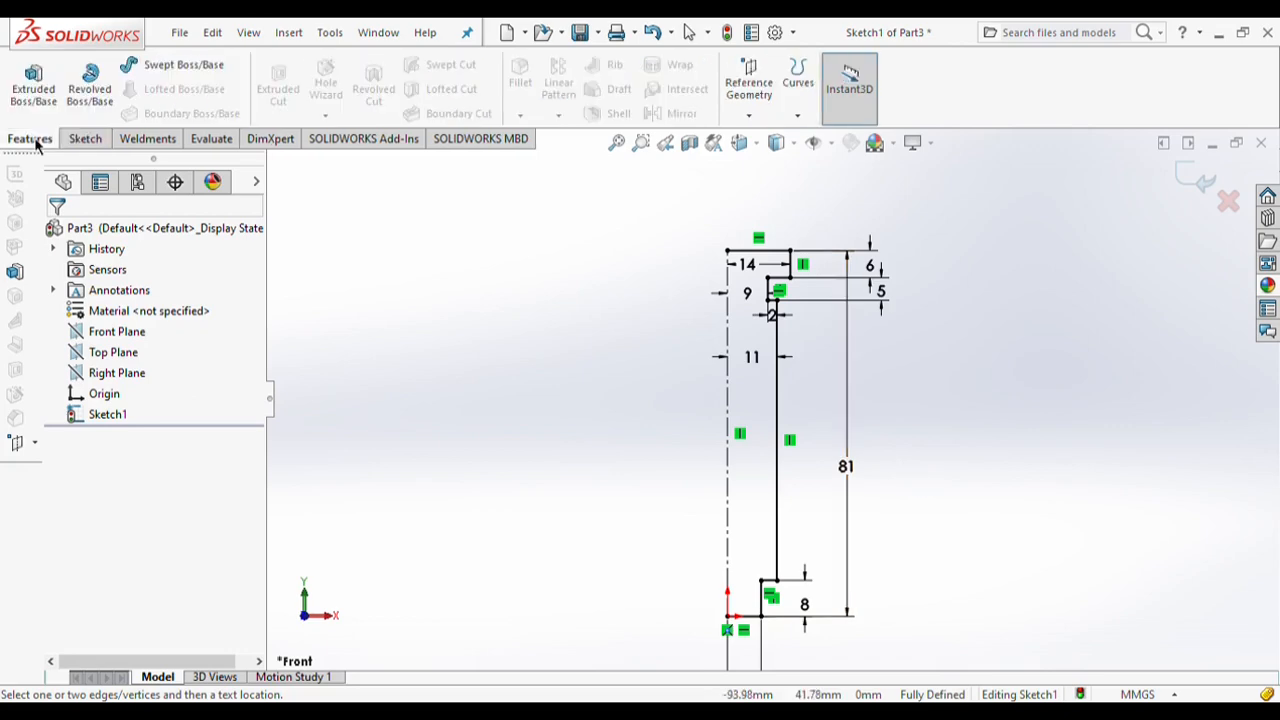
{"action": "left_click", "coordinate": [89, 89]}
{"action": "left_click", "coordinate": [58, 236]}
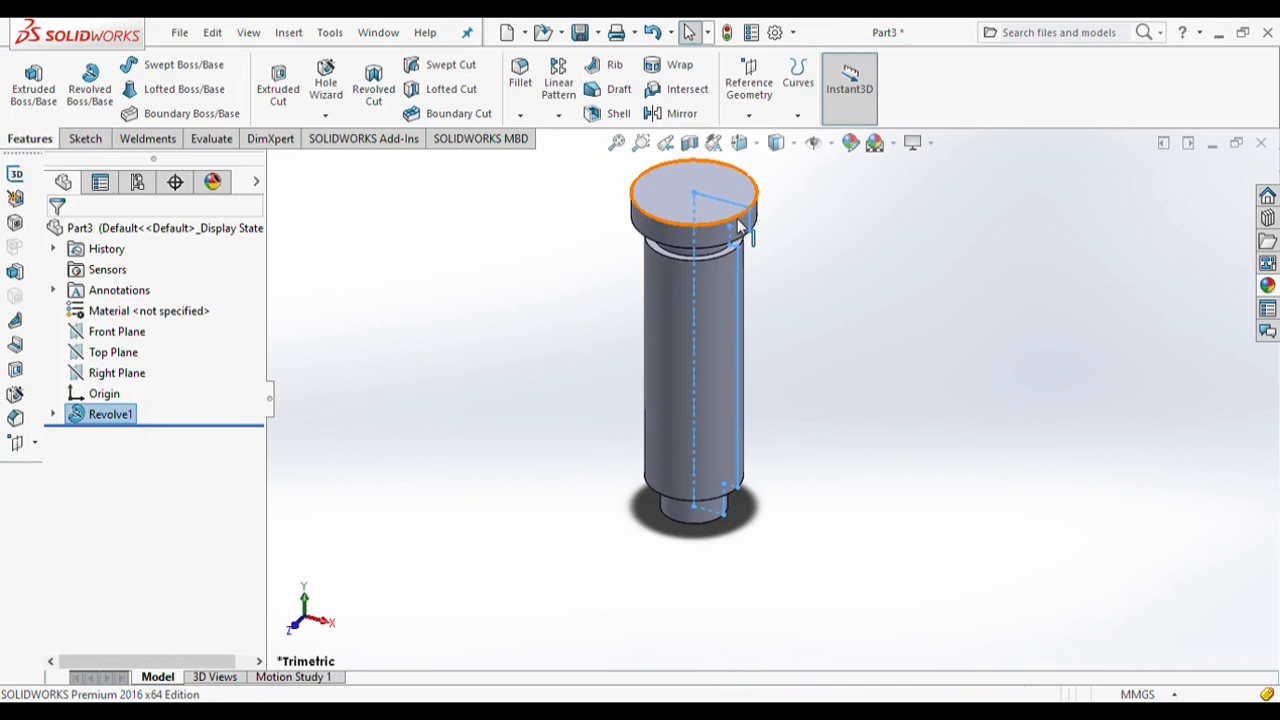
Step: Fillet the upper and lower outer edges of the pin's head with a 3 mm radius
{"action": "scroll", "coordinate": [738, 228], "scroll_direction": "down", "scroll_amount": 4}
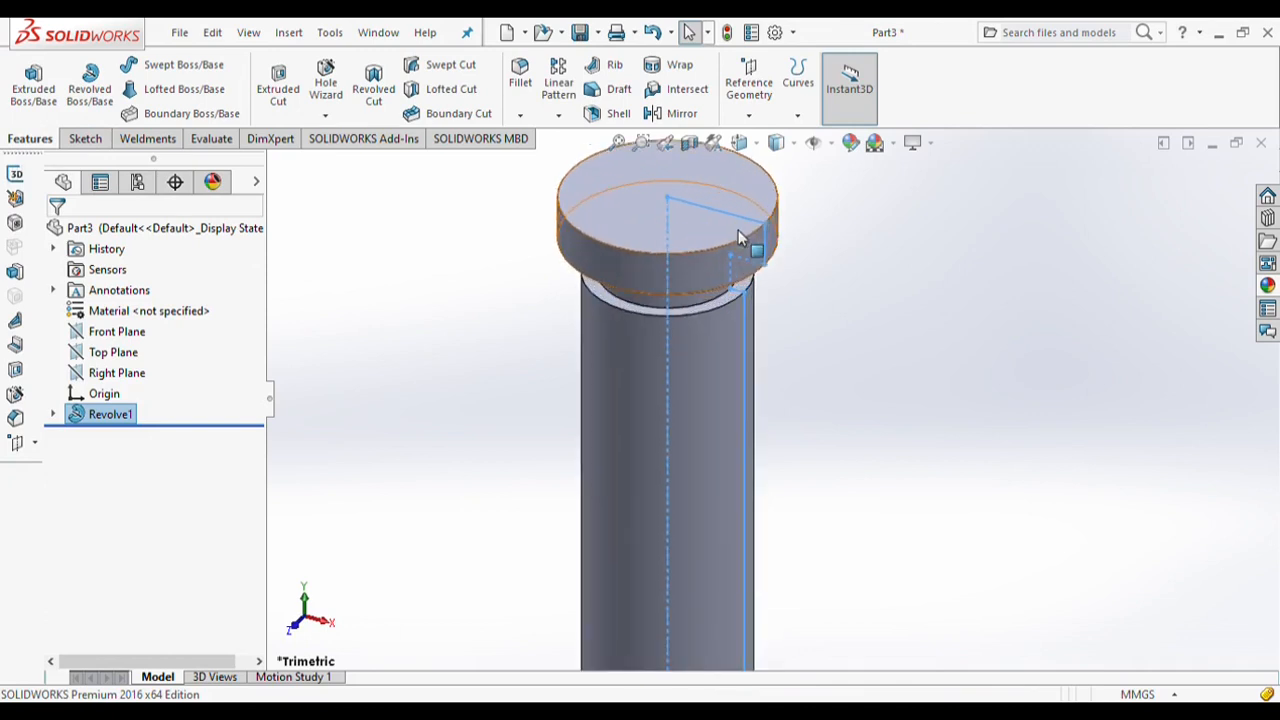
{"action": "left_click", "coordinate": [520, 75]}
{"action": "left_click", "coordinate": [687, 248]}
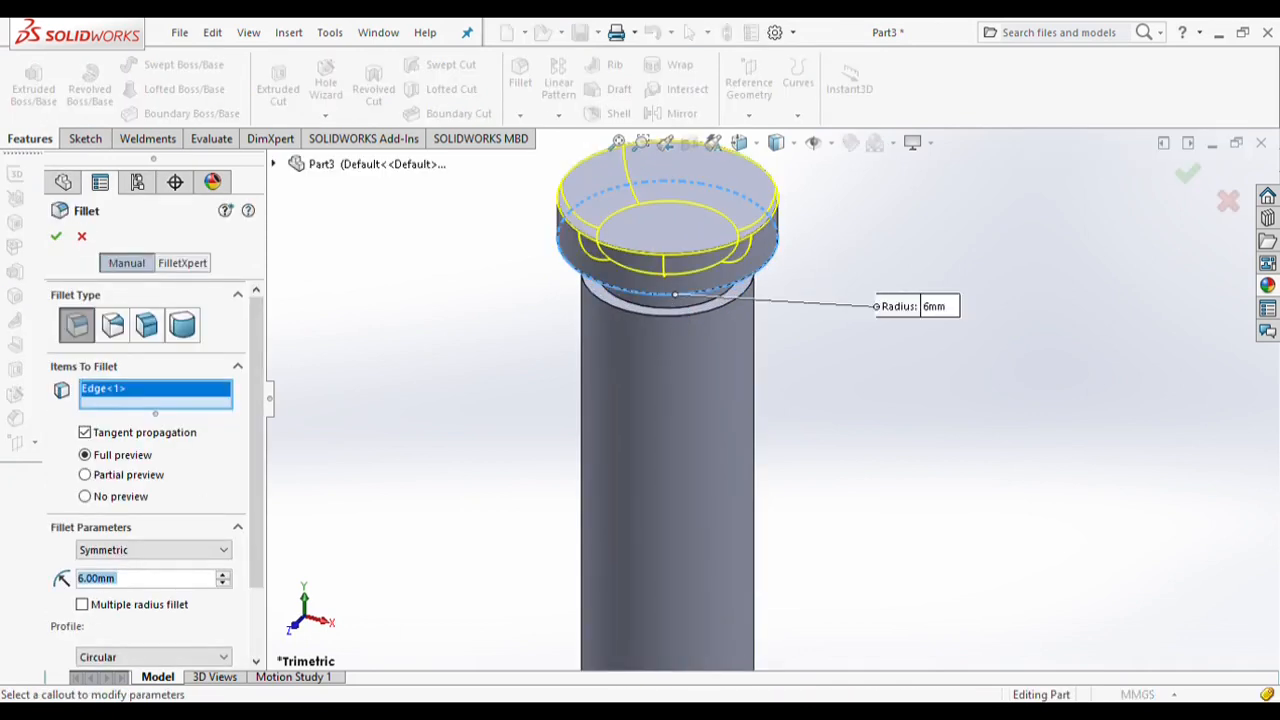
{"action": "type", "text": "3"}
{"action": "key", "text": "Return"}
{"action": "left_click", "coordinate": [622, 251]}
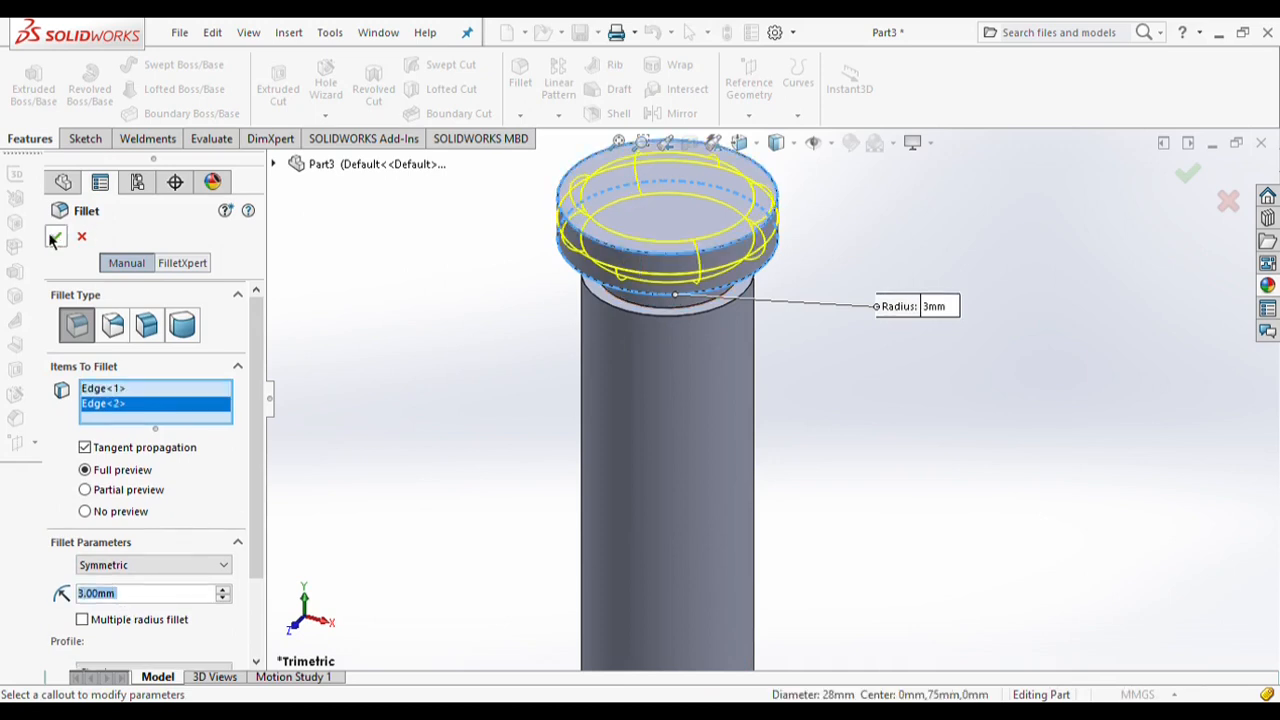
{"action": "left_click", "coordinate": [54, 237]}
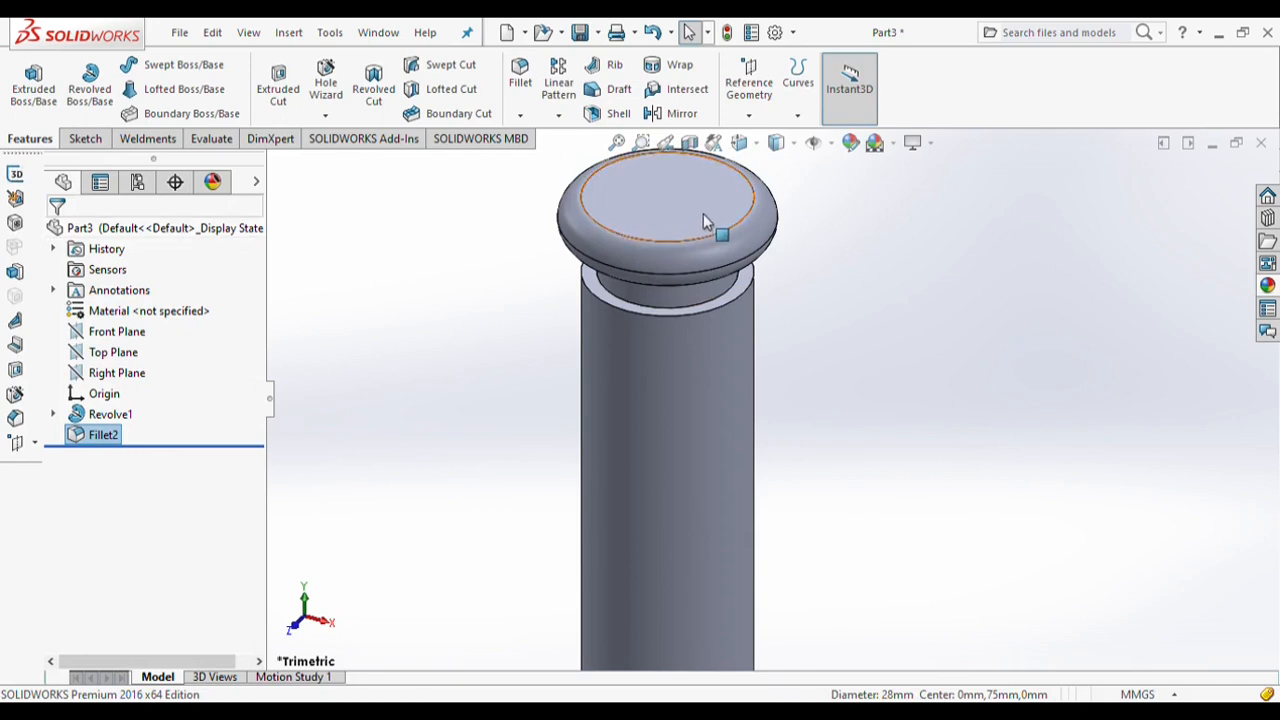
Step: Sketch a diamond-shaped parallelogram on the head's flat top face, with its side corners on the face's circular edge
{"action": "left_click", "coordinate": [704, 221]}
{"action": "key", "text": "ctrl+8"}
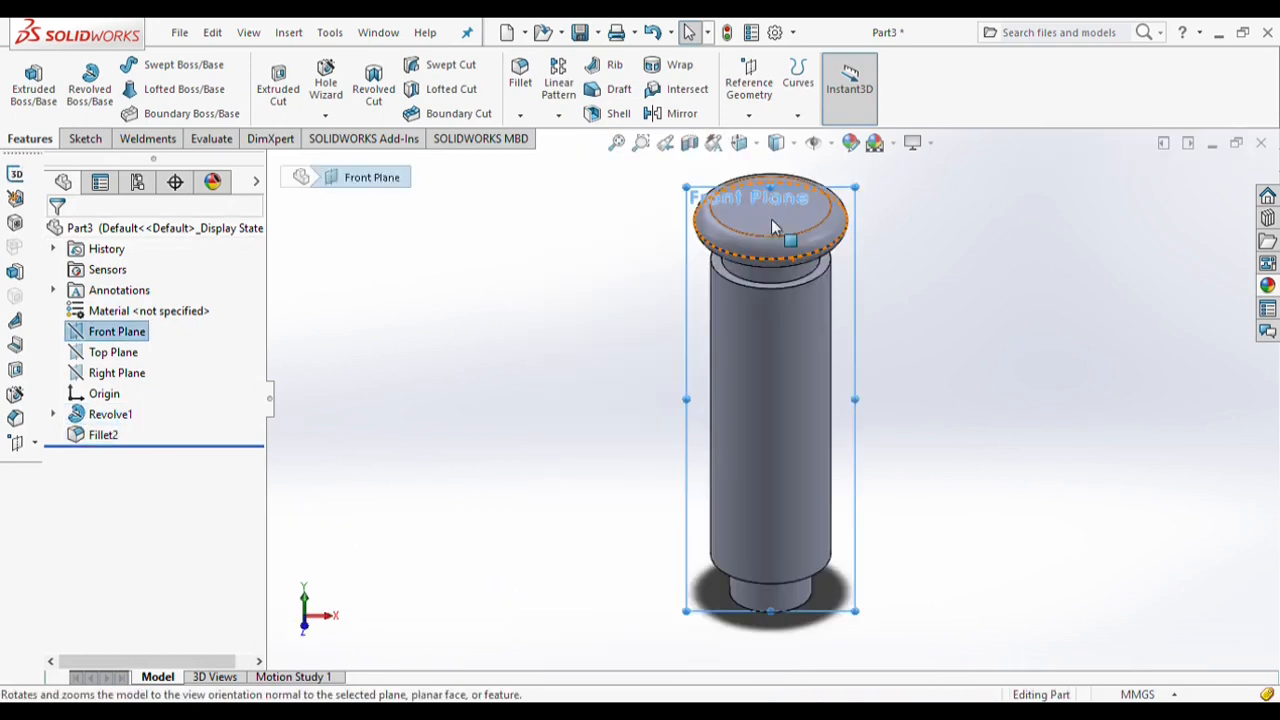
{"action": "left_click", "coordinate": [772, 226]}
{"action": "left_click", "coordinate": [848, 162]}
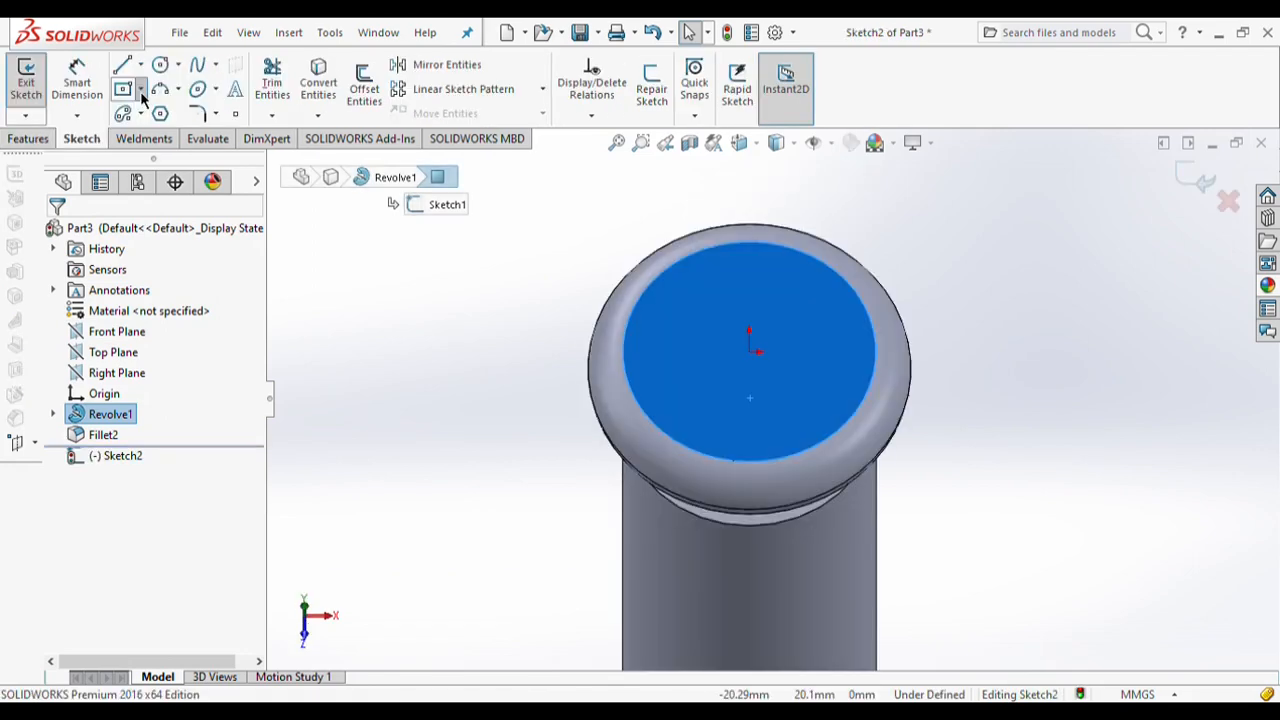
{"action": "left_click", "coordinate": [141, 89]}
{"action": "left_click", "coordinate": [163, 203]}
{"action": "left_click", "coordinate": [756, 468]}
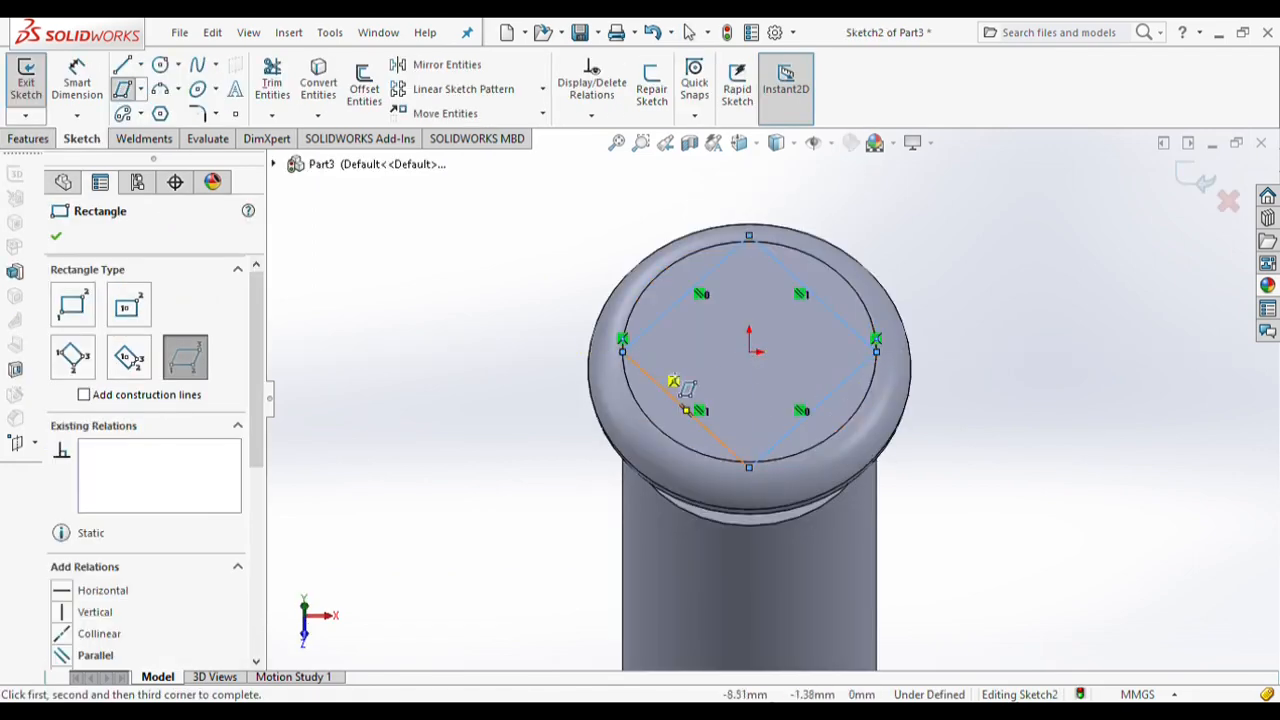
{"action": "key", "text": "Escape"}
Step: Add a Coincident relation between the diamond's front corner and the top face's circular edge
{"action": "scroll", "coordinate": [771, 408], "scroll_direction": "down", "scroll_amount": 3}
{"action": "left_click", "coordinate": [741, 532]}
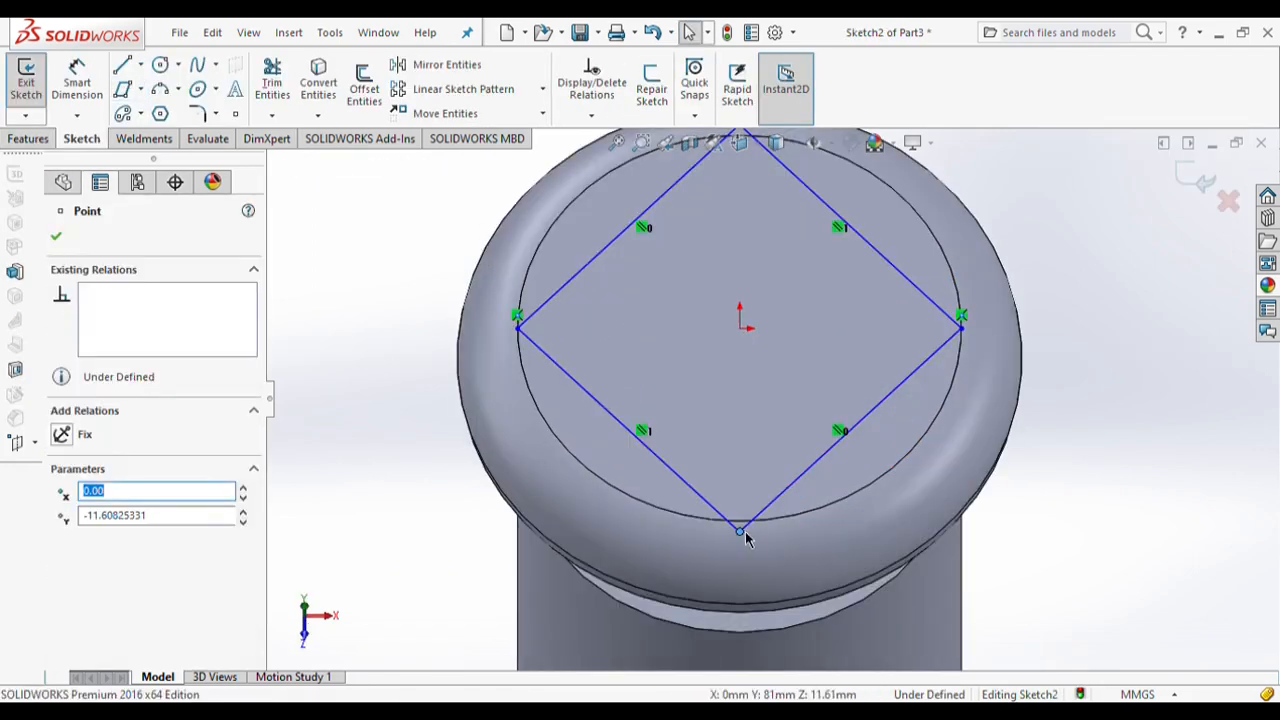
{"action": "left_click", "coordinate": [784, 522], "text": "ctrl"}
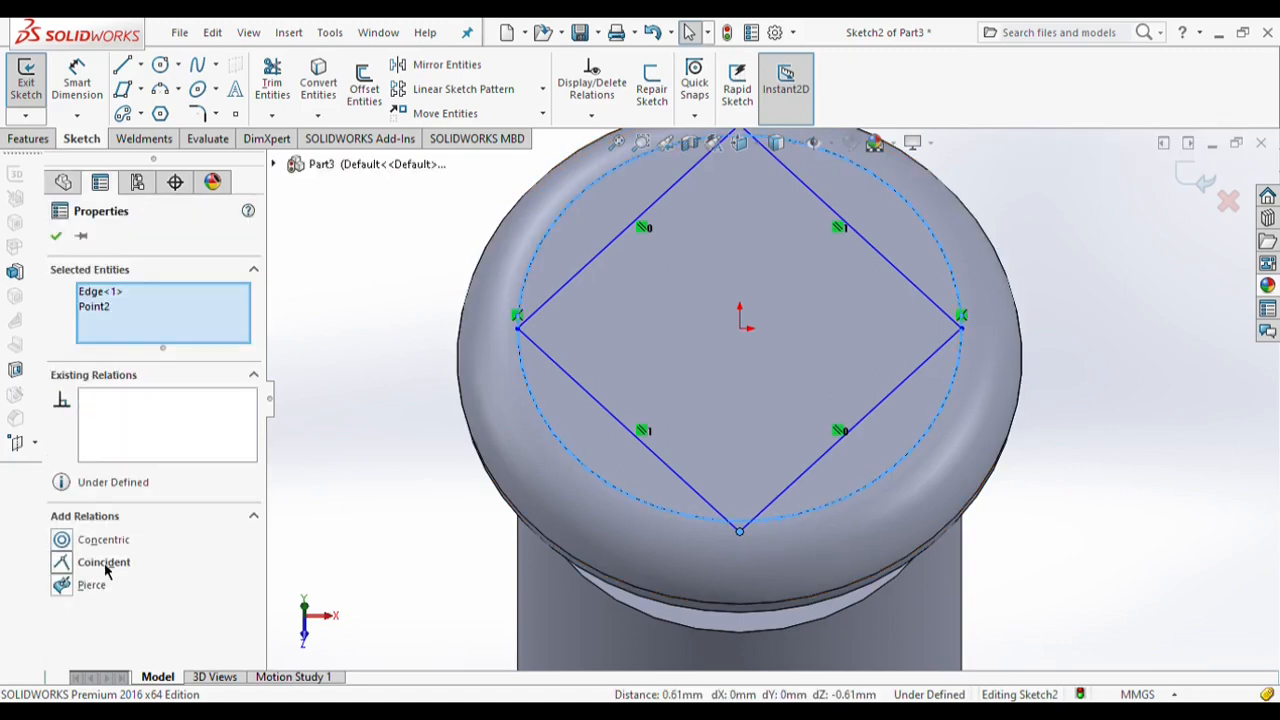
{"action": "left_click", "coordinate": [104, 562]}
Step: Extrude the diamond sketch upward from the head as a solid boss
{"action": "left_click", "coordinate": [29, 138]}
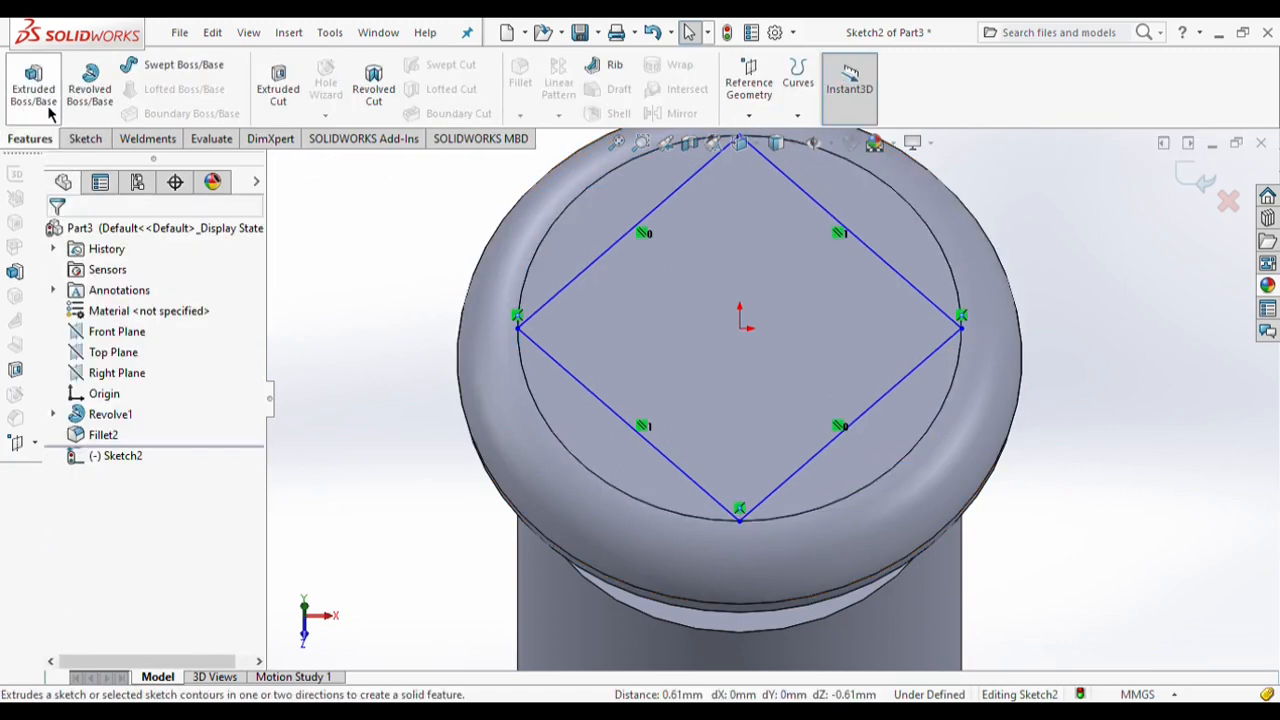
{"action": "left_click", "coordinate": [33, 88]}
{"action": "left_click", "coordinate": [54, 232]}
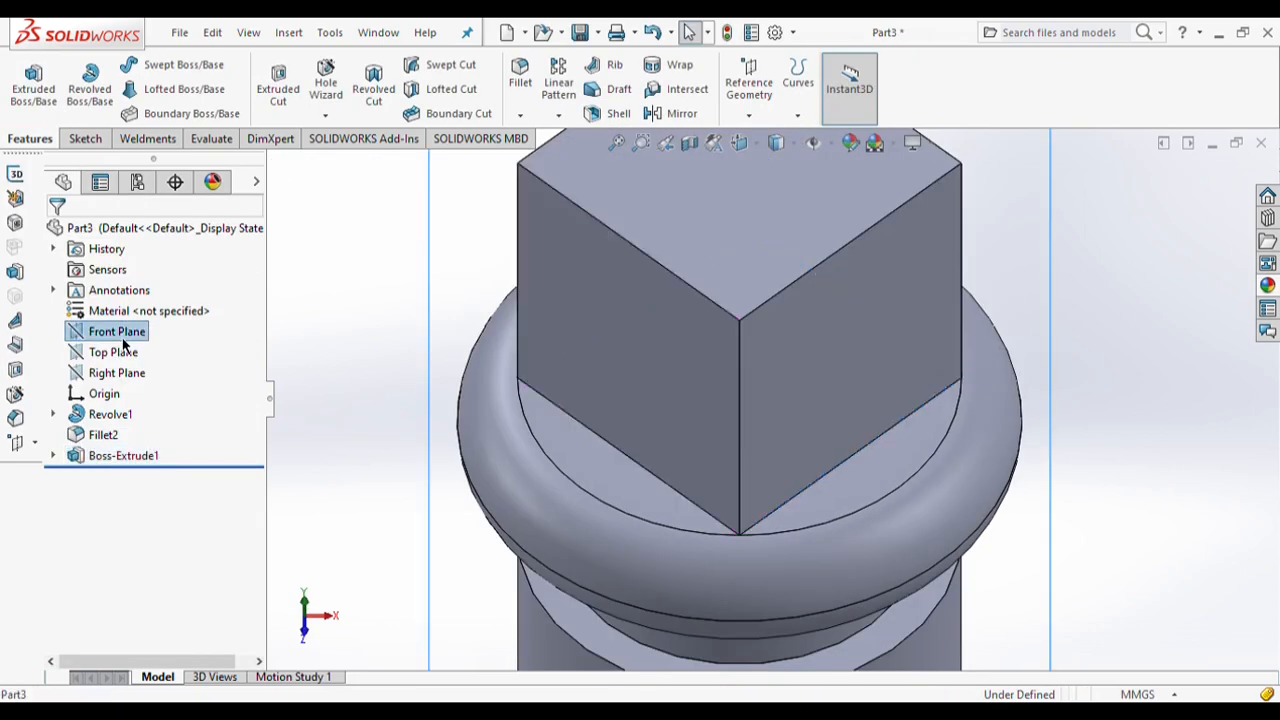
Step: On the Front Plane, sketch a vertical centerline along the pin's axis and two short lines joined by an arc at the boss's upper right corner
{"action": "left_click", "coordinate": [140, 334]}
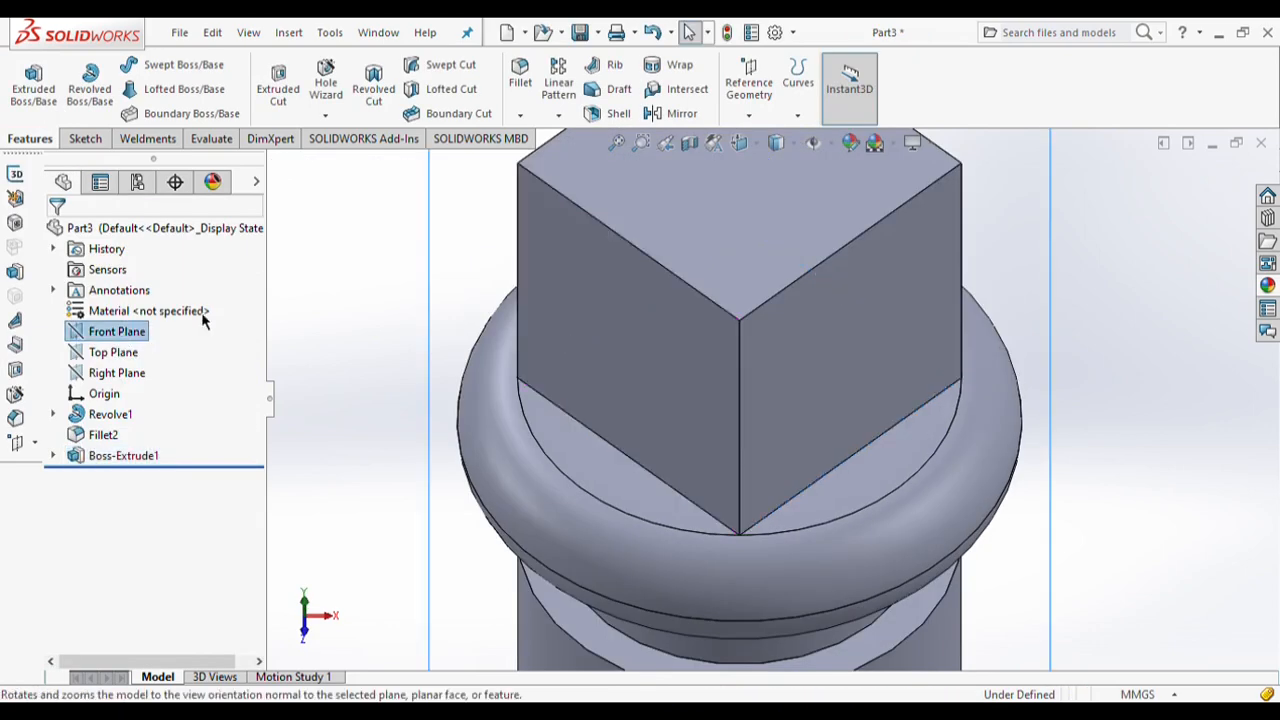
{"action": "left_click", "coordinate": [201, 312]}
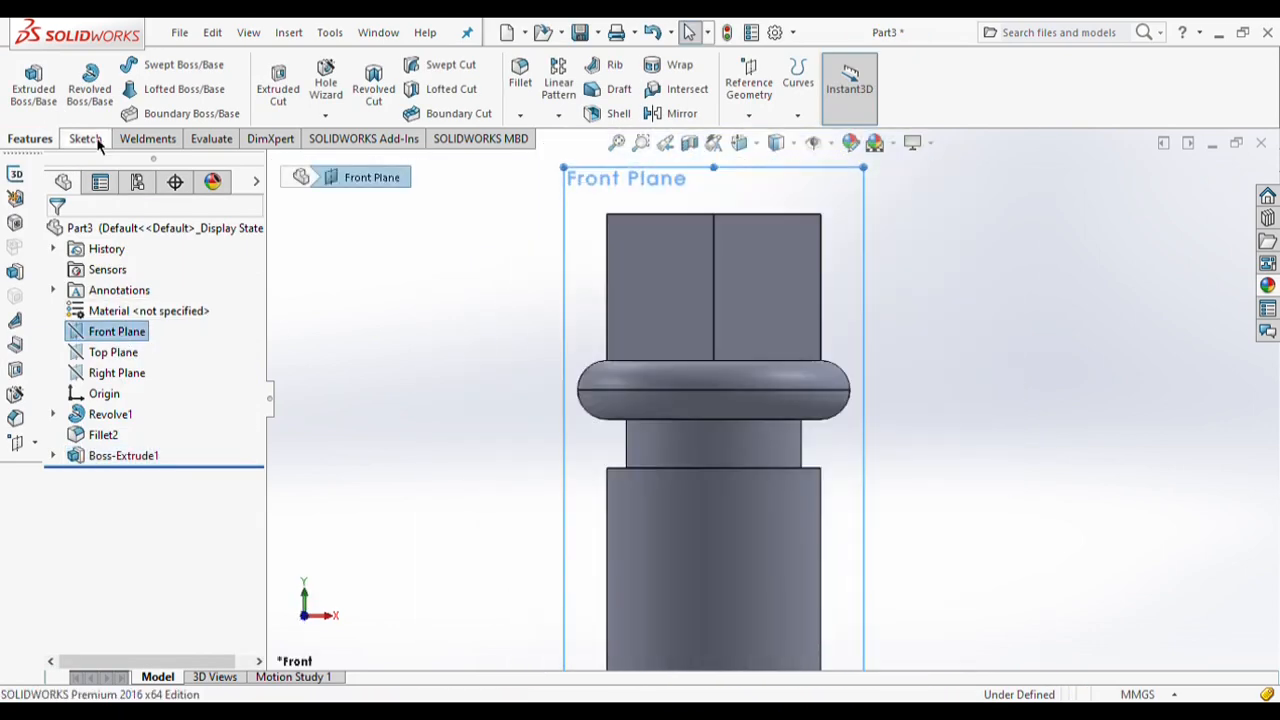
{"action": "left_click", "coordinate": [98, 141]}
{"action": "left_click", "coordinate": [122, 64]}
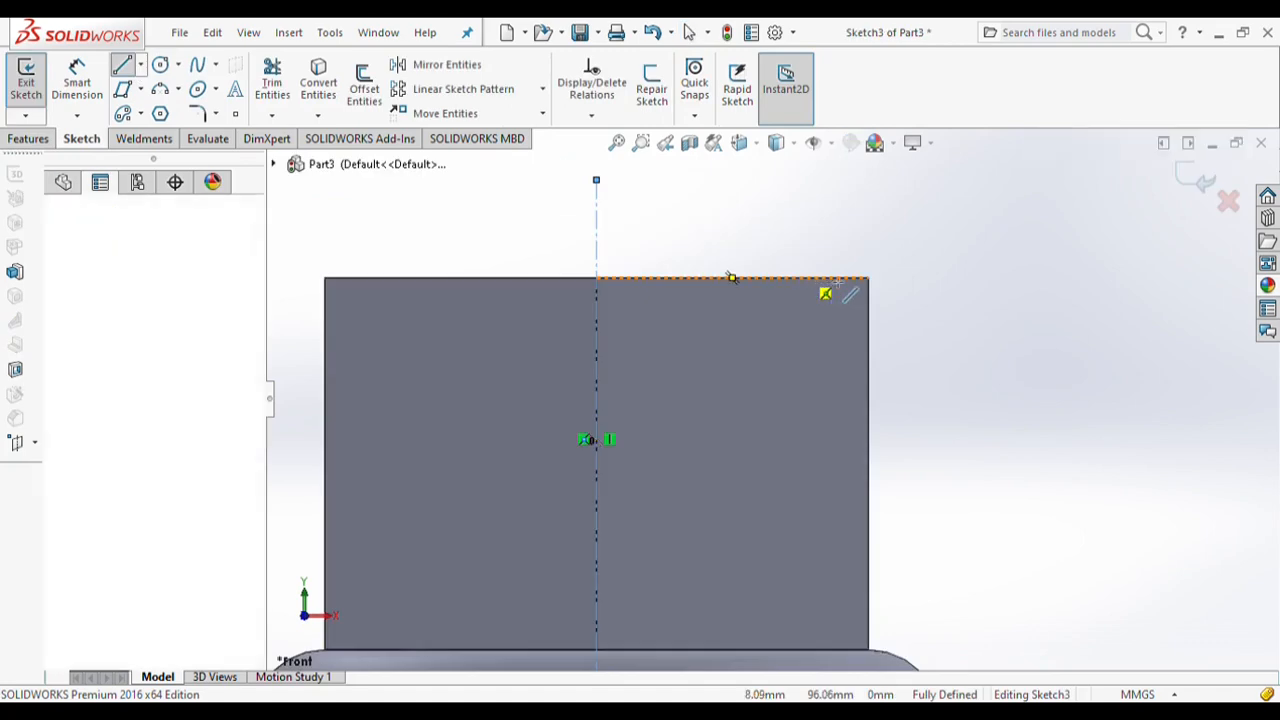
{"action": "left_click", "coordinate": [868, 278]}
{"action": "key", "text": "Escape"}
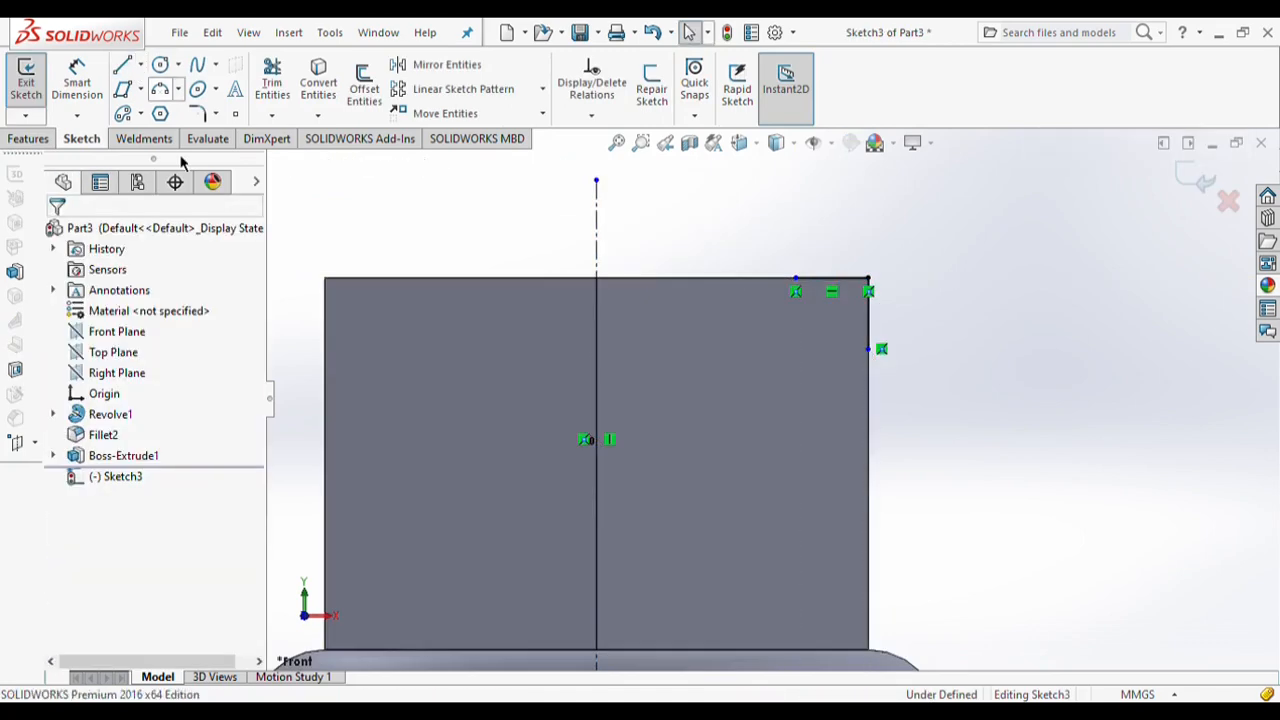
{"action": "left_click", "coordinate": [160, 89]}
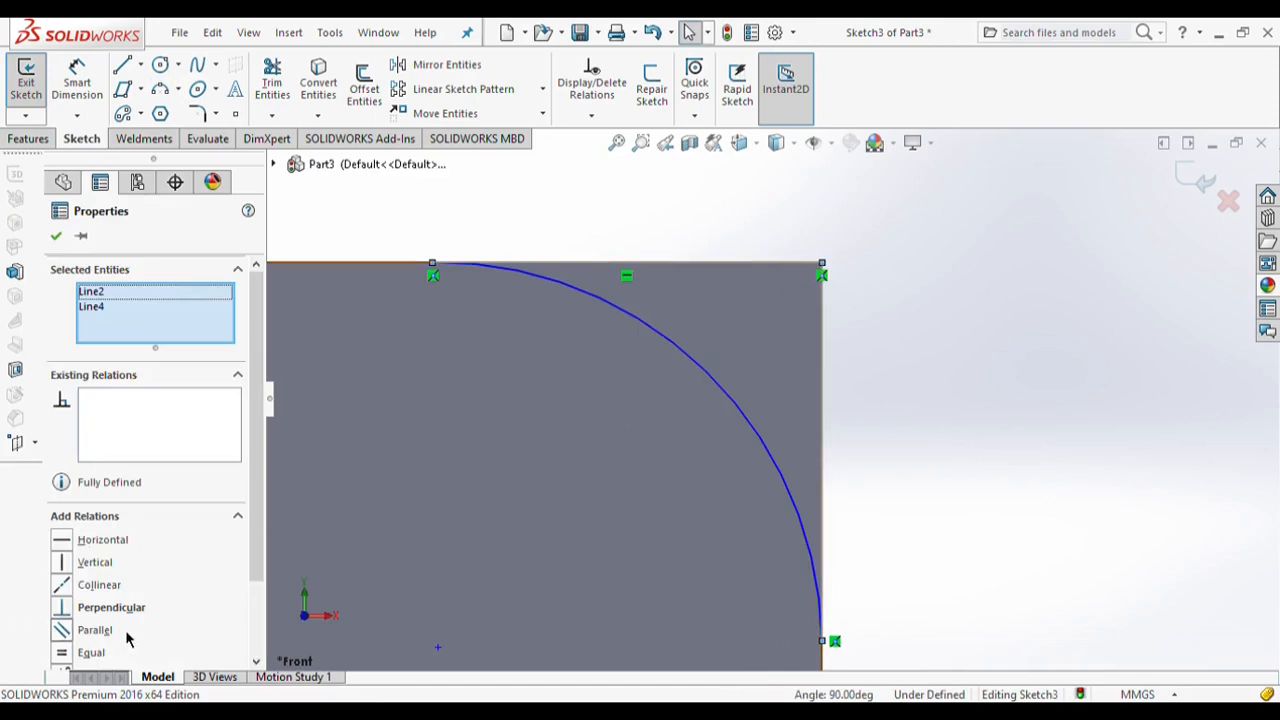
Step: Make the two corner lines equal in length and the arc tangent to the vertical line
{"action": "scroll", "coordinate": [127, 638], "scroll_direction": "down", "scroll_amount": 2}
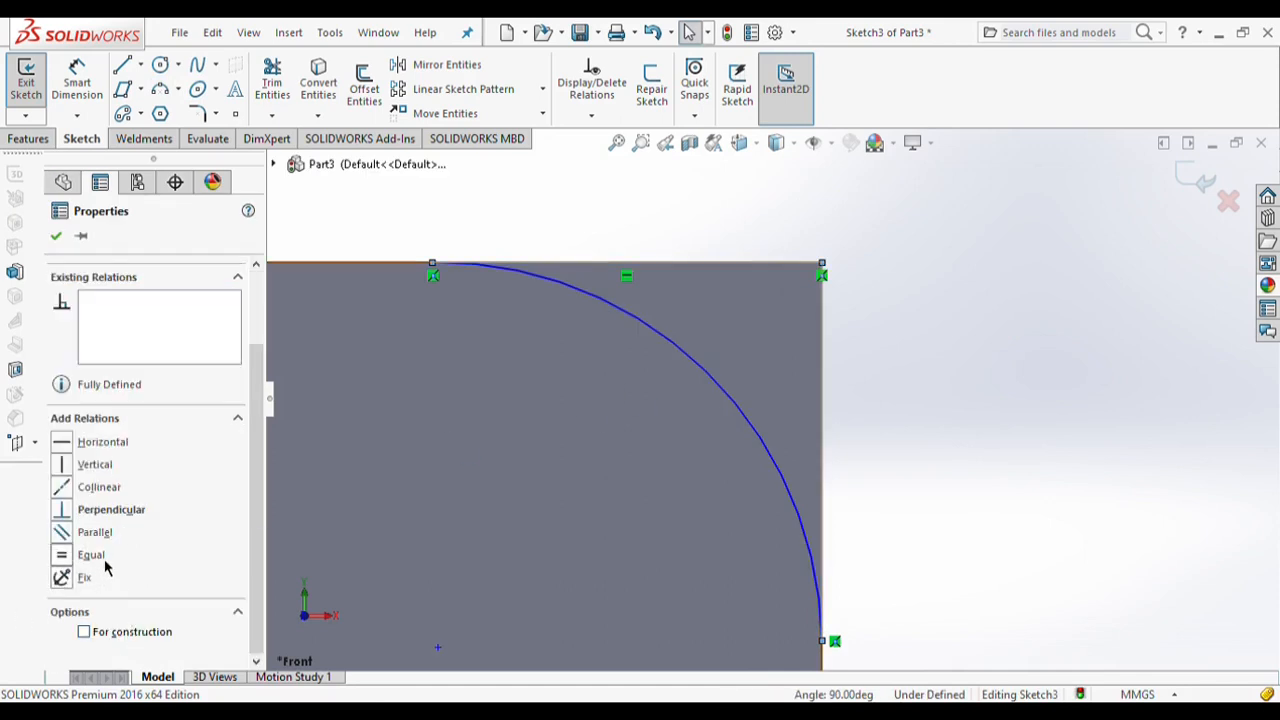
{"action": "left_click", "coordinate": [755, 427]}
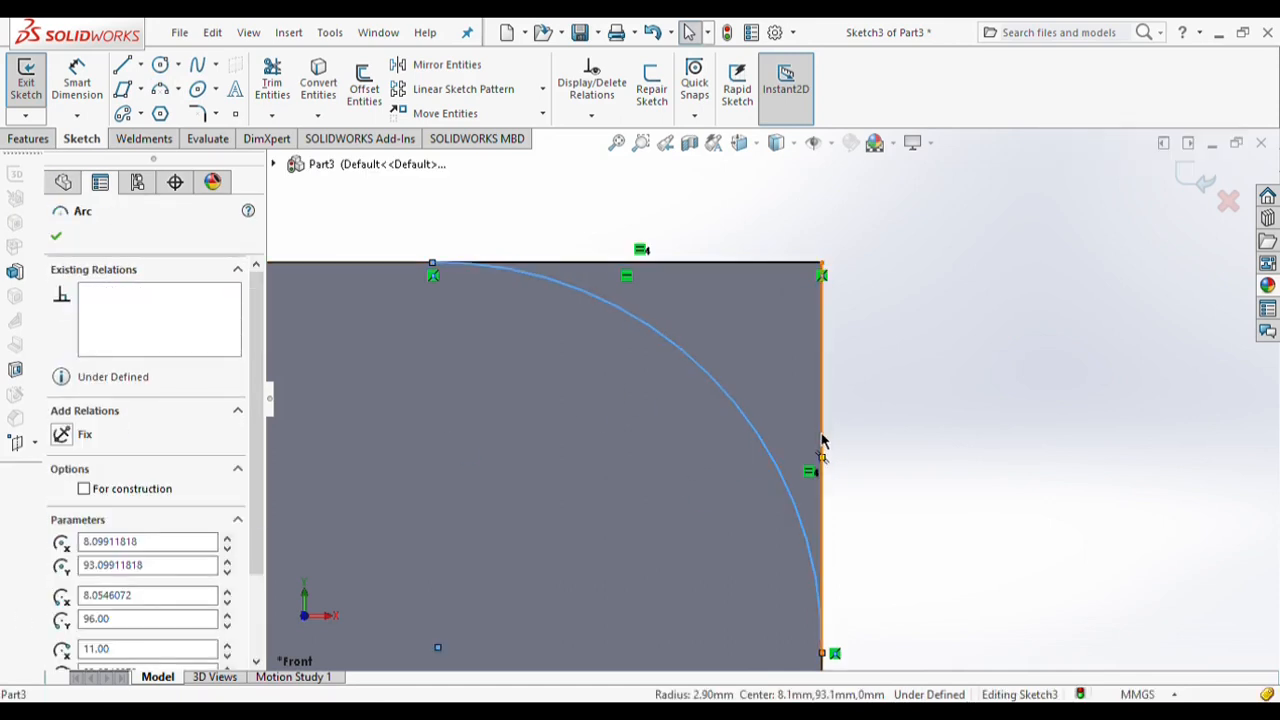
{"action": "left_click", "coordinate": [822, 441], "text": "ctrl"}
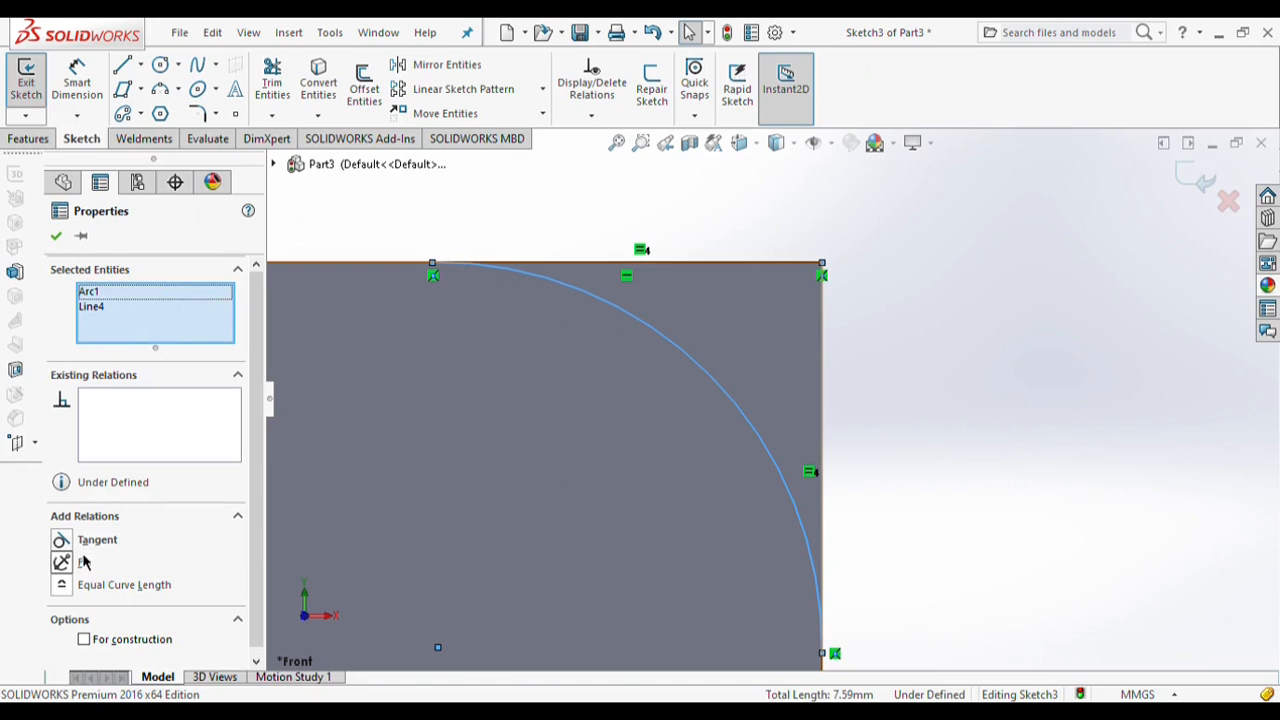
{"action": "left_click", "coordinate": [92, 540]}
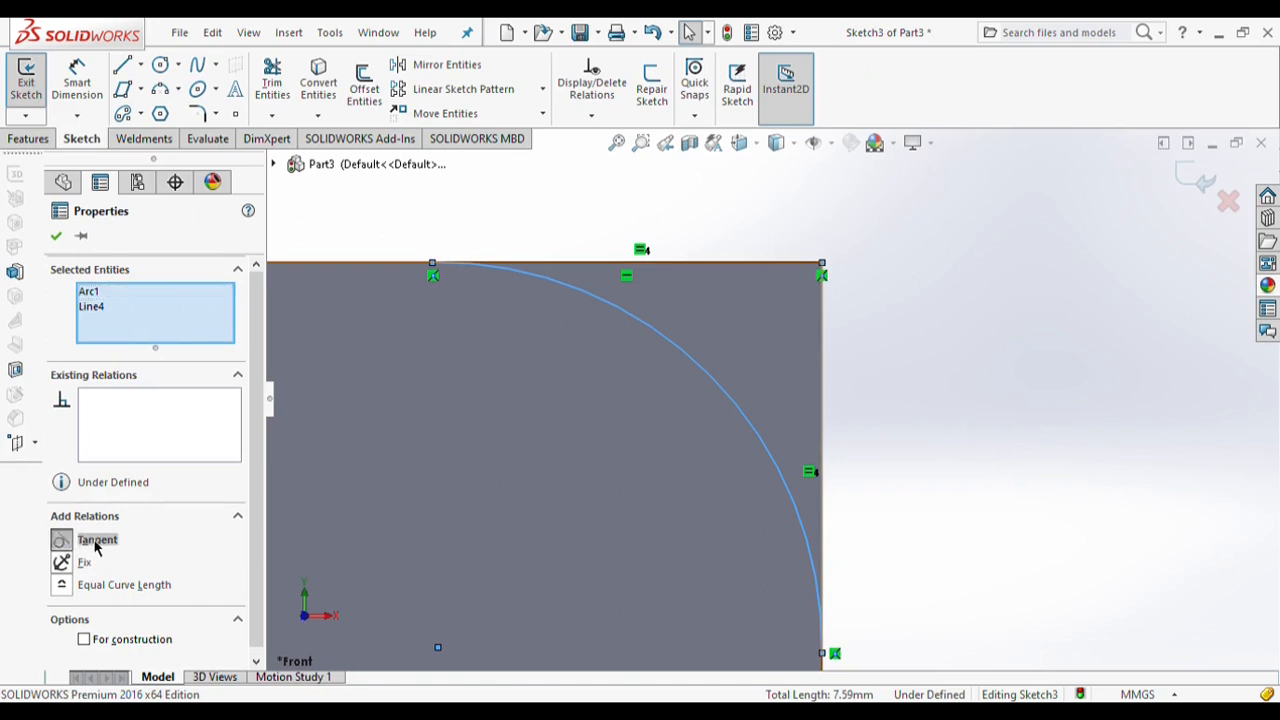
Step: Dimension the horizontal corner line to 3 mm
{"action": "left_click", "coordinate": [93, 96]}
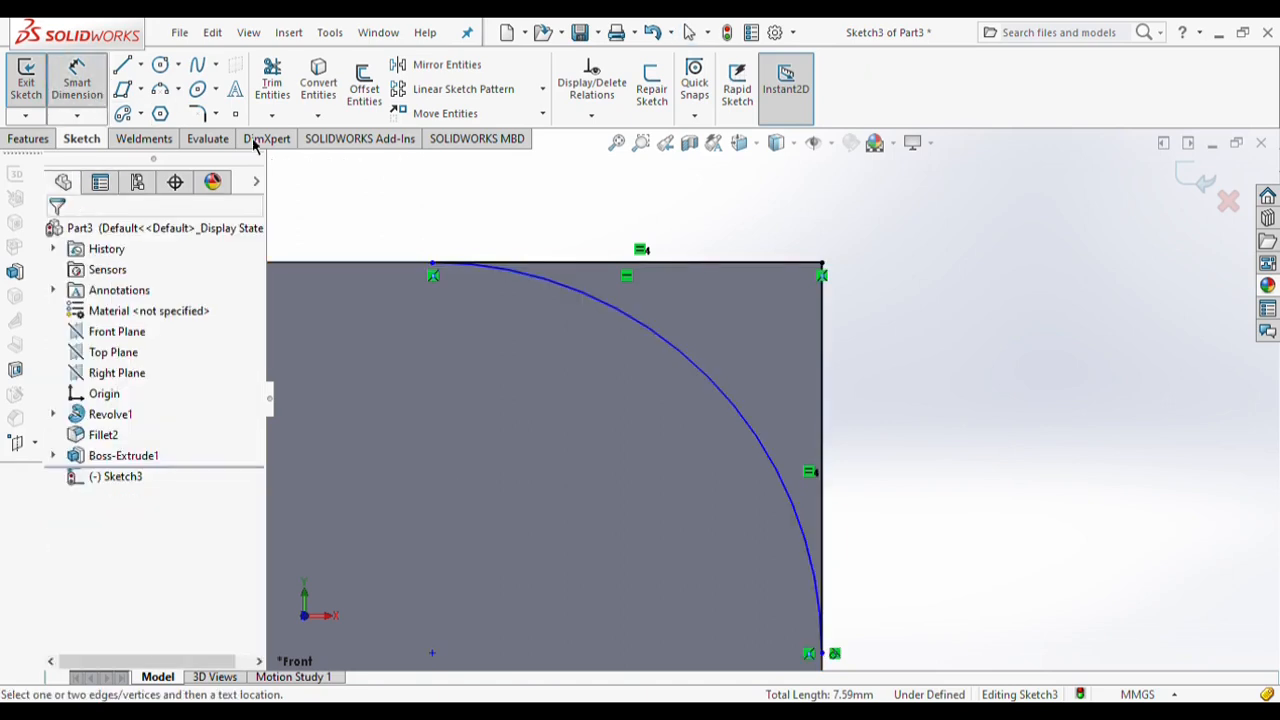
{"action": "left_click", "coordinate": [722, 260]}
{"action": "left_click", "coordinate": [713, 220]}
{"action": "type", "text": "3"}
{"action": "key", "text": "Return"}
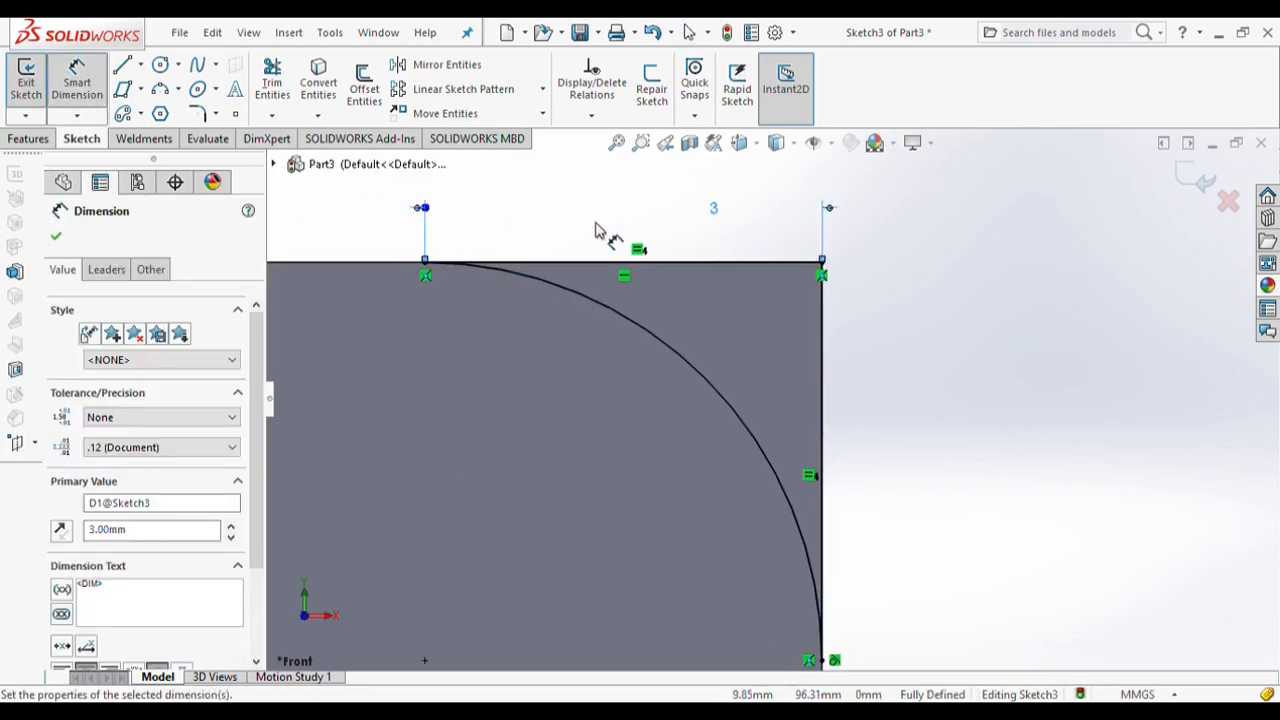
{"action": "left_click", "coordinate": [56, 236]}
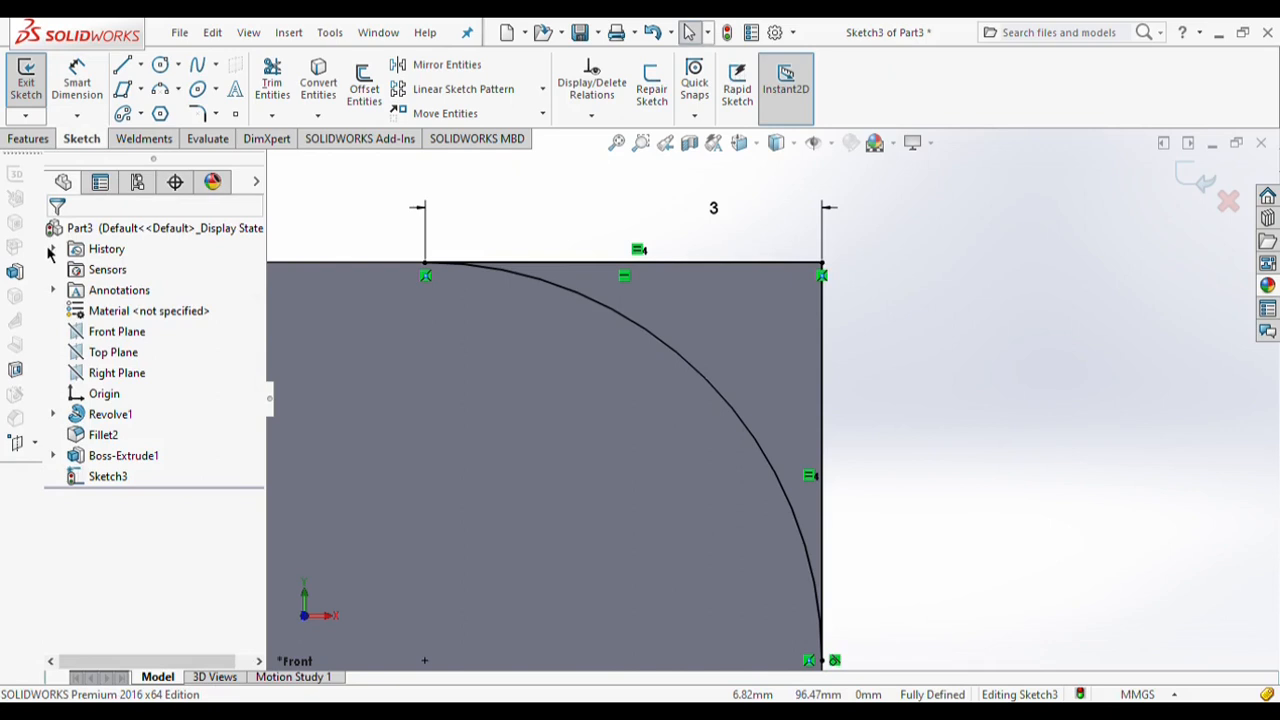
Step: Cut the corner profile from the boss with a 360-degree Revolved Cut about the vertical centerline
{"action": "left_click", "coordinate": [31, 138]}
{"action": "left_click", "coordinate": [366, 96]}
{"action": "left_click", "coordinate": [366, 96]}
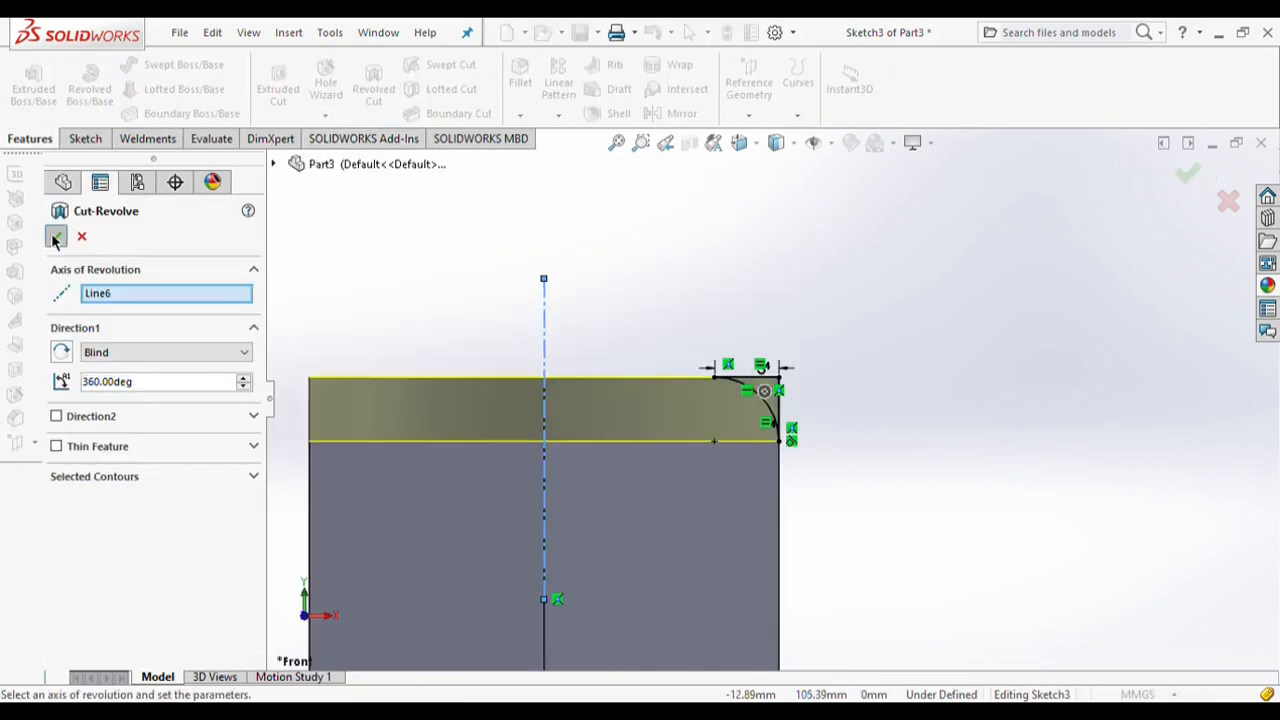
{"action": "left_click", "coordinate": [55, 237]}
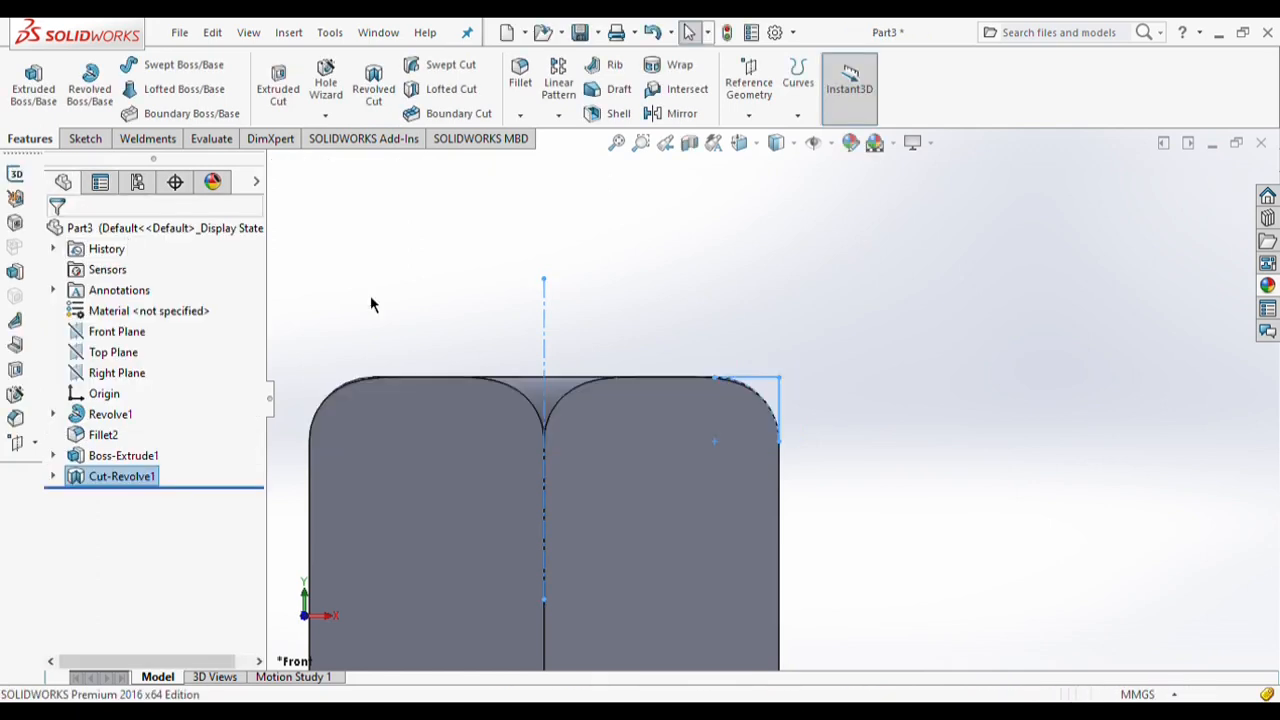
Step: Apply the screw thread appearance from the Miscellaneous patterns to the cylindrical face of the pin's shank
{"action": "scroll", "coordinate": [731, 354], "scroll_direction": "down", "scroll_amount": 2}
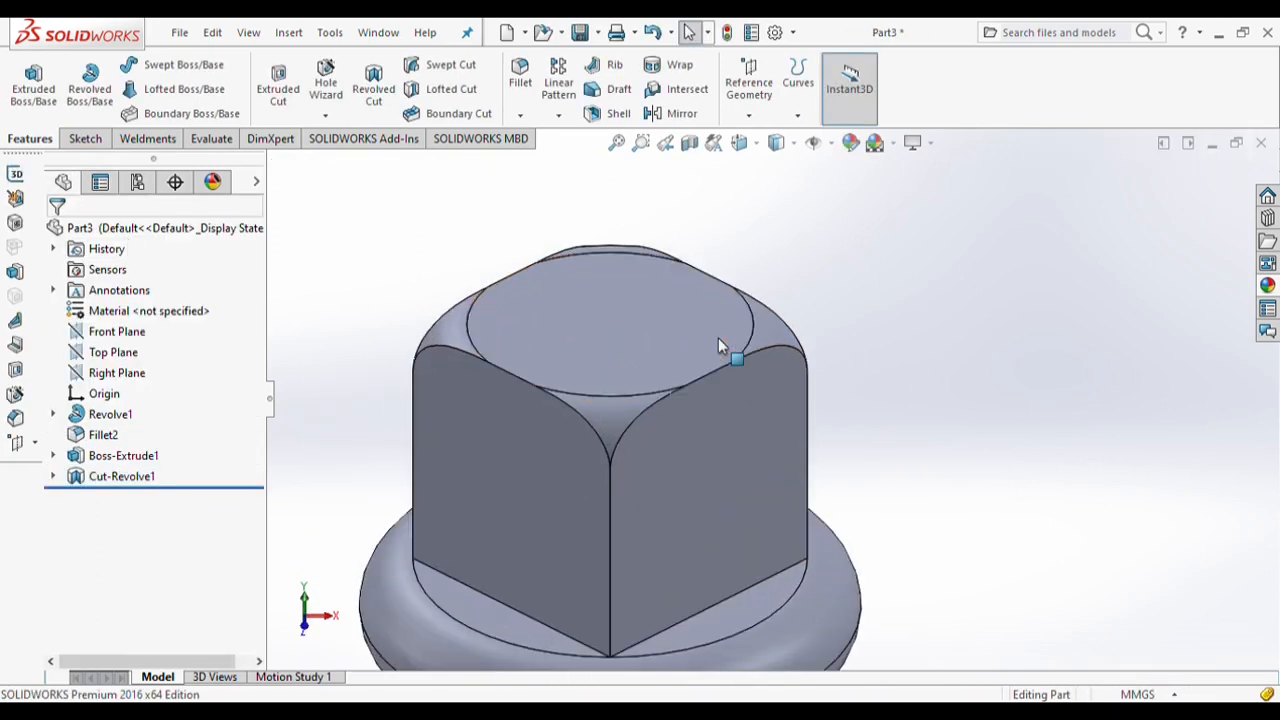
{"action": "scroll", "coordinate": [854, 531], "scroll_direction": "up", "scroll_amount": 5}
{"action": "scroll", "coordinate": [790, 562], "scroll_direction": "down", "scroll_amount": 3}
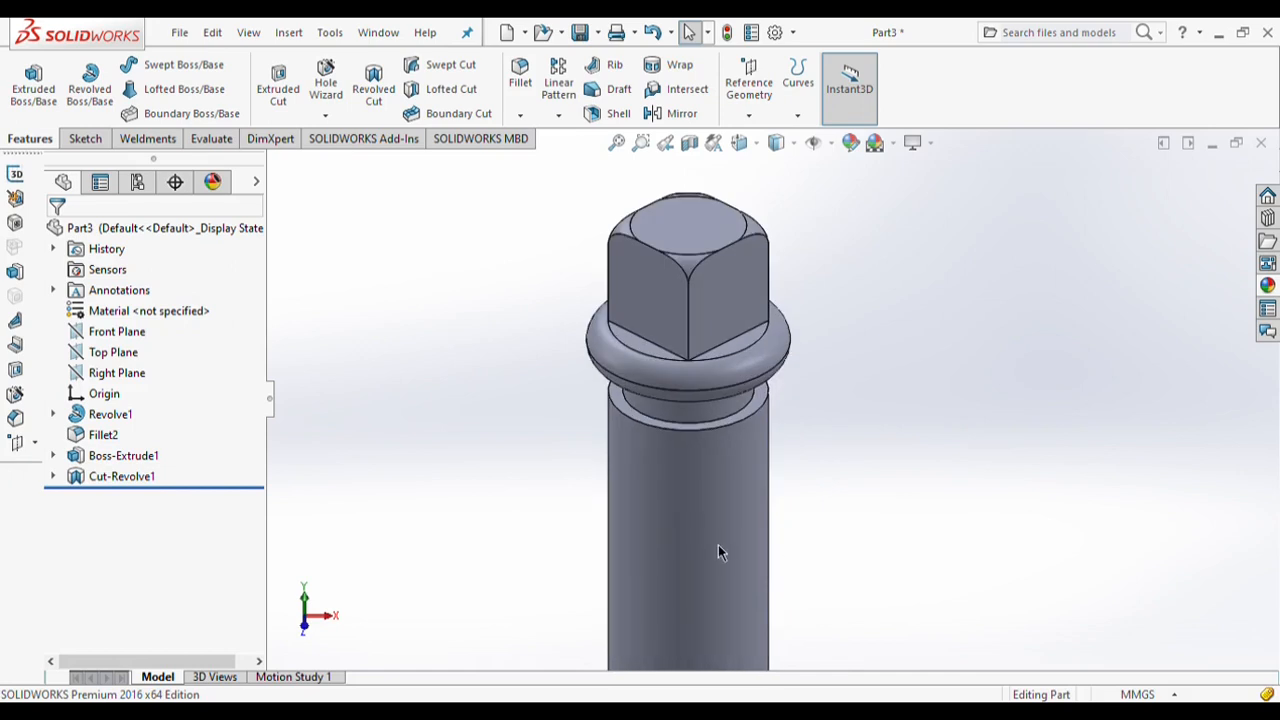
{"action": "left_click", "coordinate": [718, 544]}
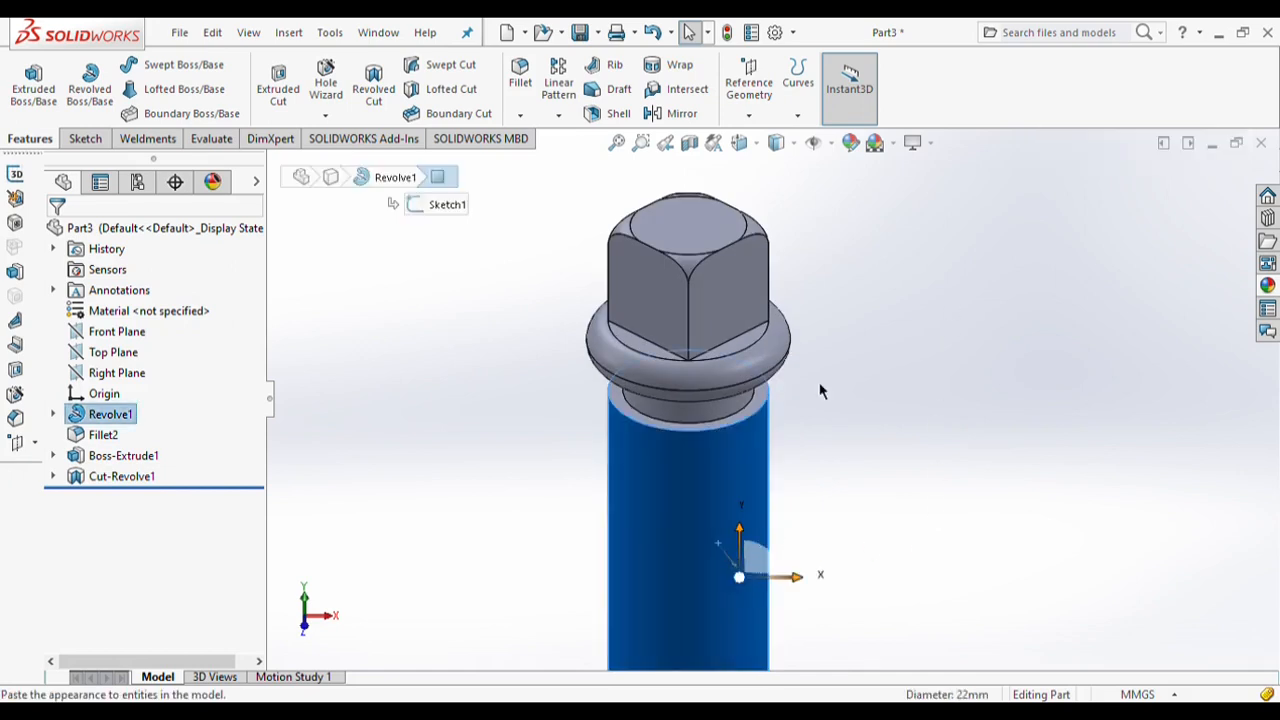
{"action": "left_click", "coordinate": [850, 142]}
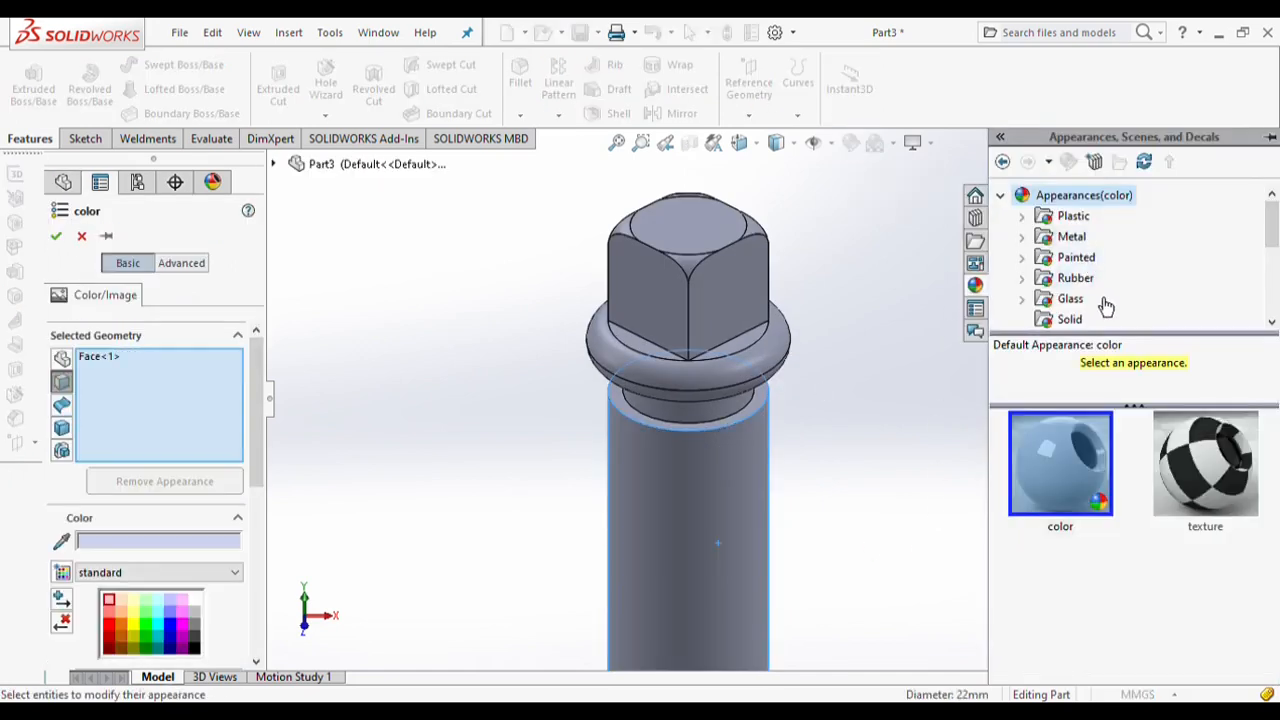
{"action": "scroll", "coordinate": [1104, 300], "scroll_direction": "down", "scroll_amount": 3}
{"action": "left_click", "coordinate": [1098, 260]}
{"action": "scroll", "coordinate": [1098, 508], "scroll_direction": "down", "scroll_amount": 3}
{"action": "left_click", "coordinate": [1063, 596]}
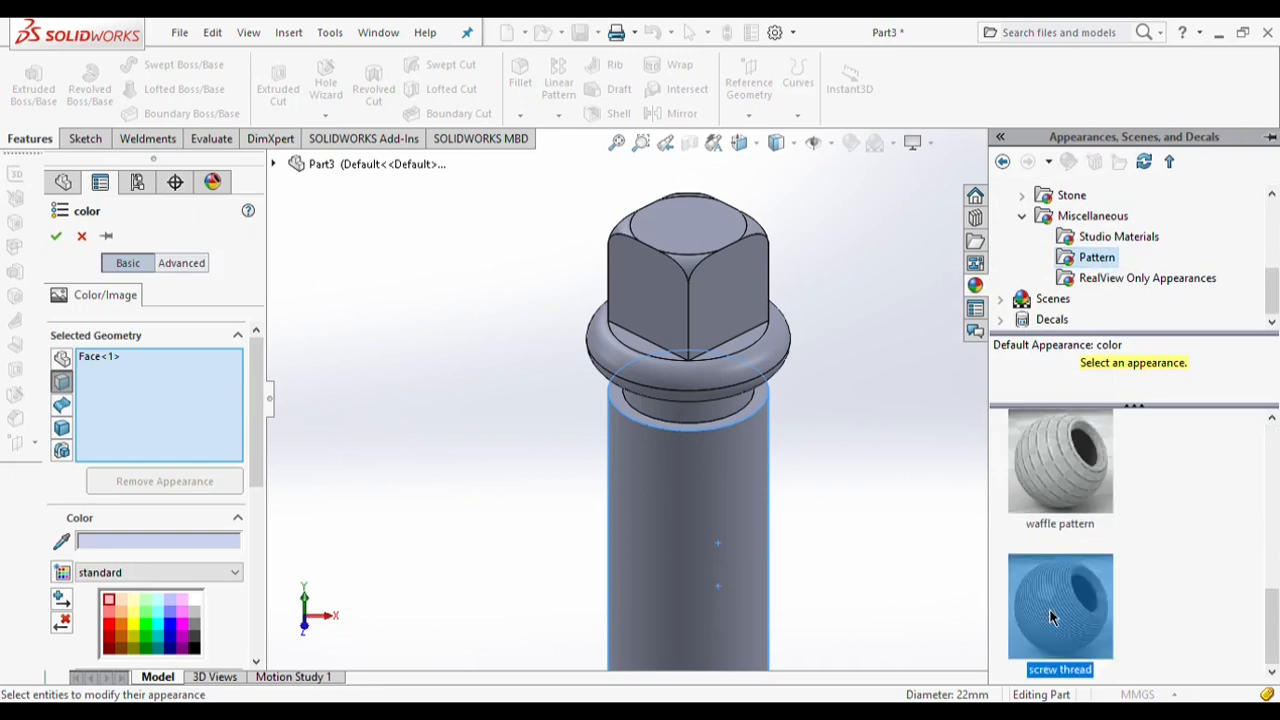
{"action": "left_click", "coordinate": [56, 235]}
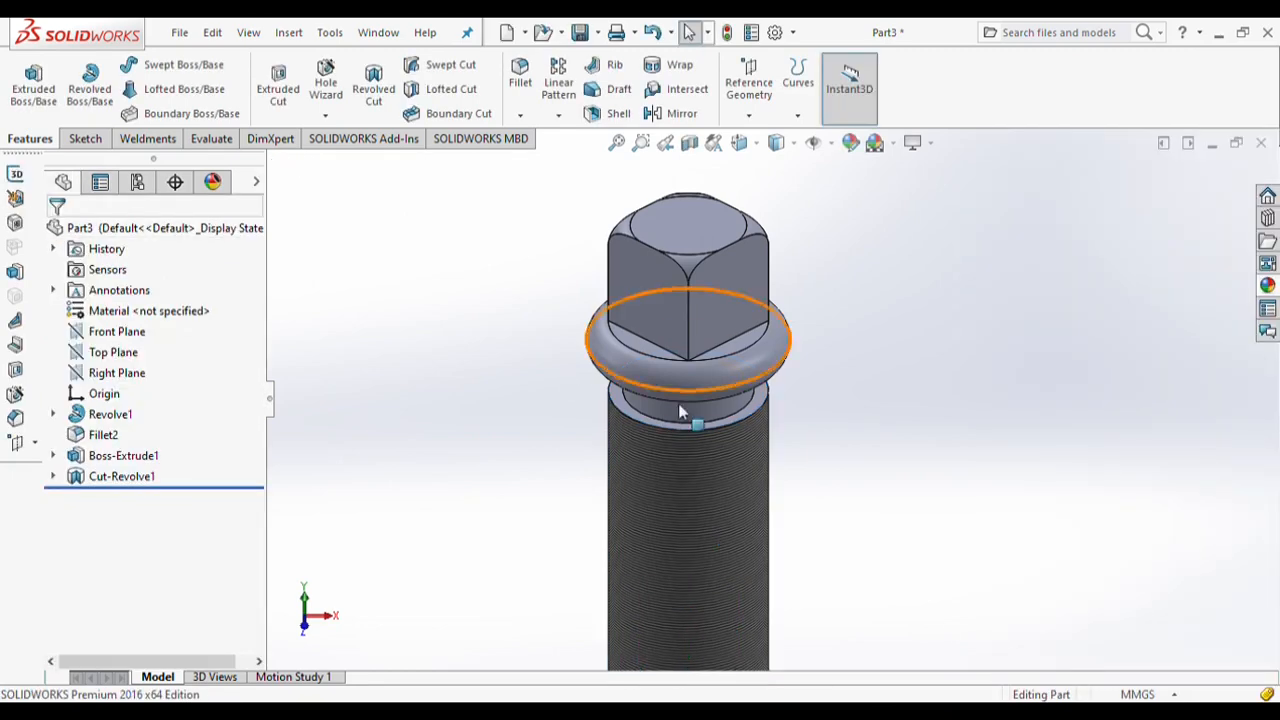
{"action": "scroll", "coordinate": [737, 520], "scroll_direction": "up", "scroll_amount": 3}
{"action": "scroll", "coordinate": [750, 541], "scroll_direction": "down", "scroll_amount": 2}
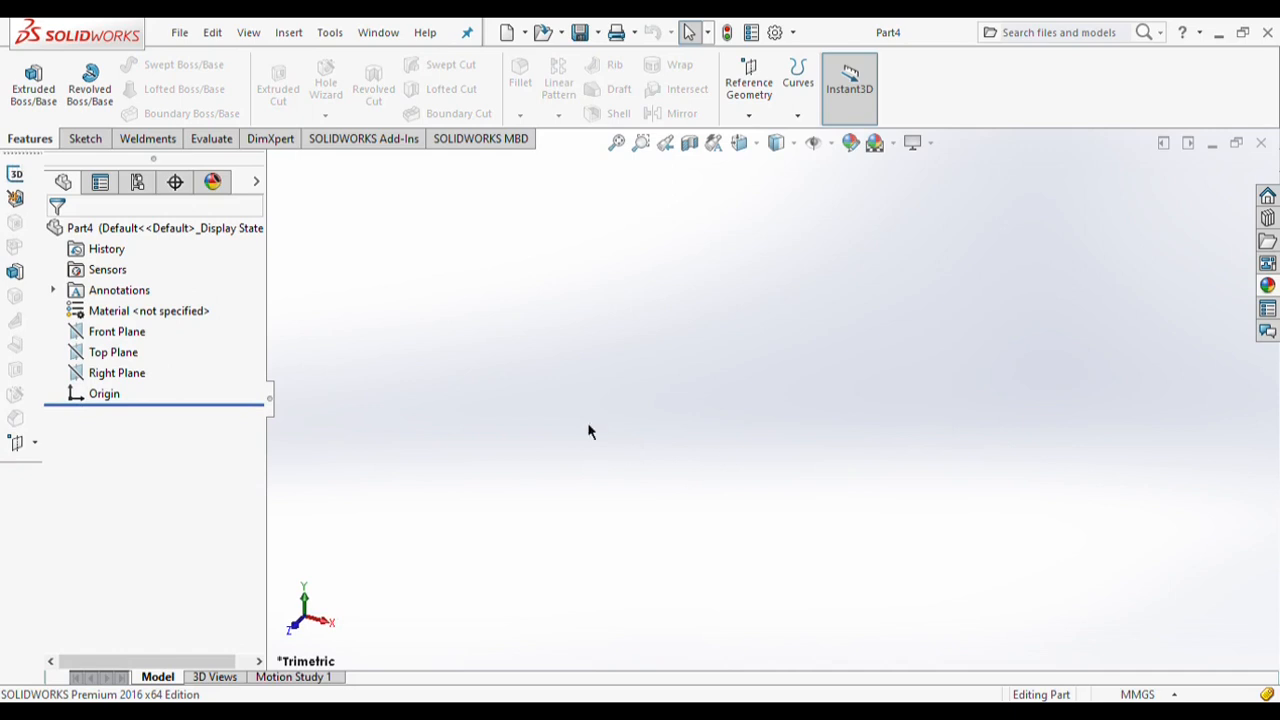
Step: On the new part's Front Plane, sketch a horizontal construction line running through the origin
{"action": "left_click", "coordinate": [126, 332]}
{"action": "left_click", "coordinate": [214, 320]}
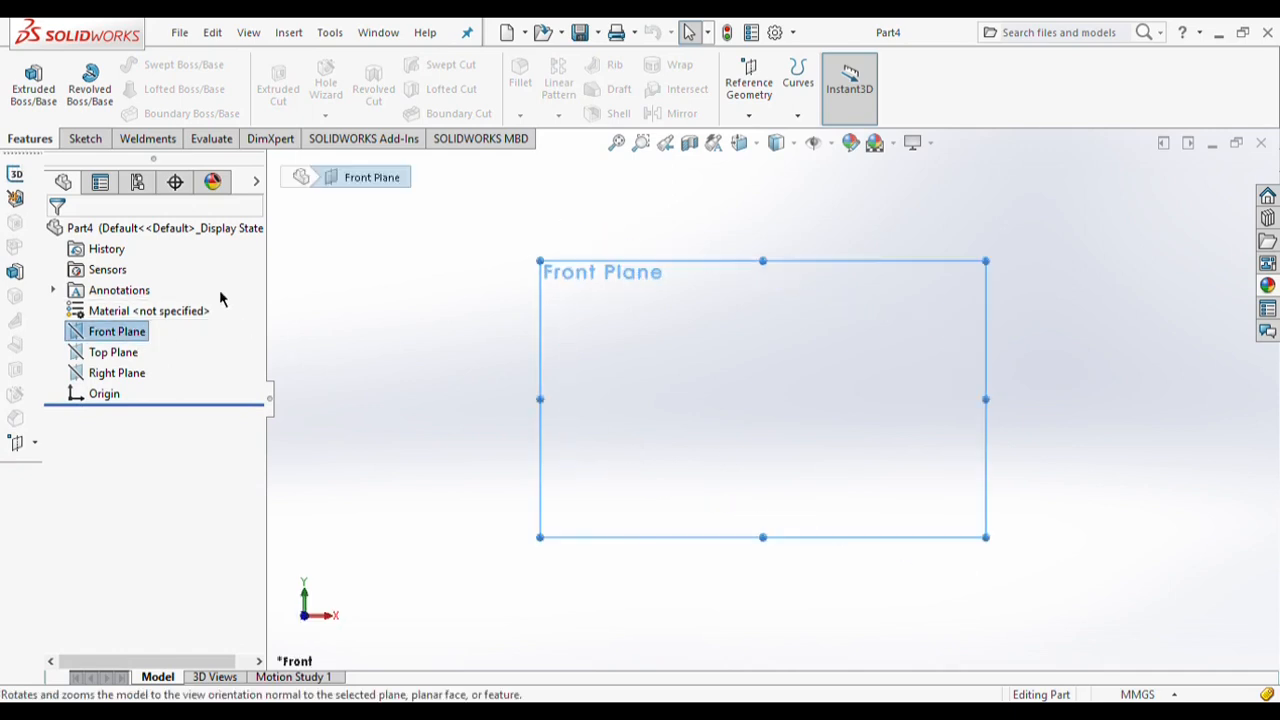
{"action": "left_click", "coordinate": [88, 139]}
{"action": "left_click", "coordinate": [122, 64]}
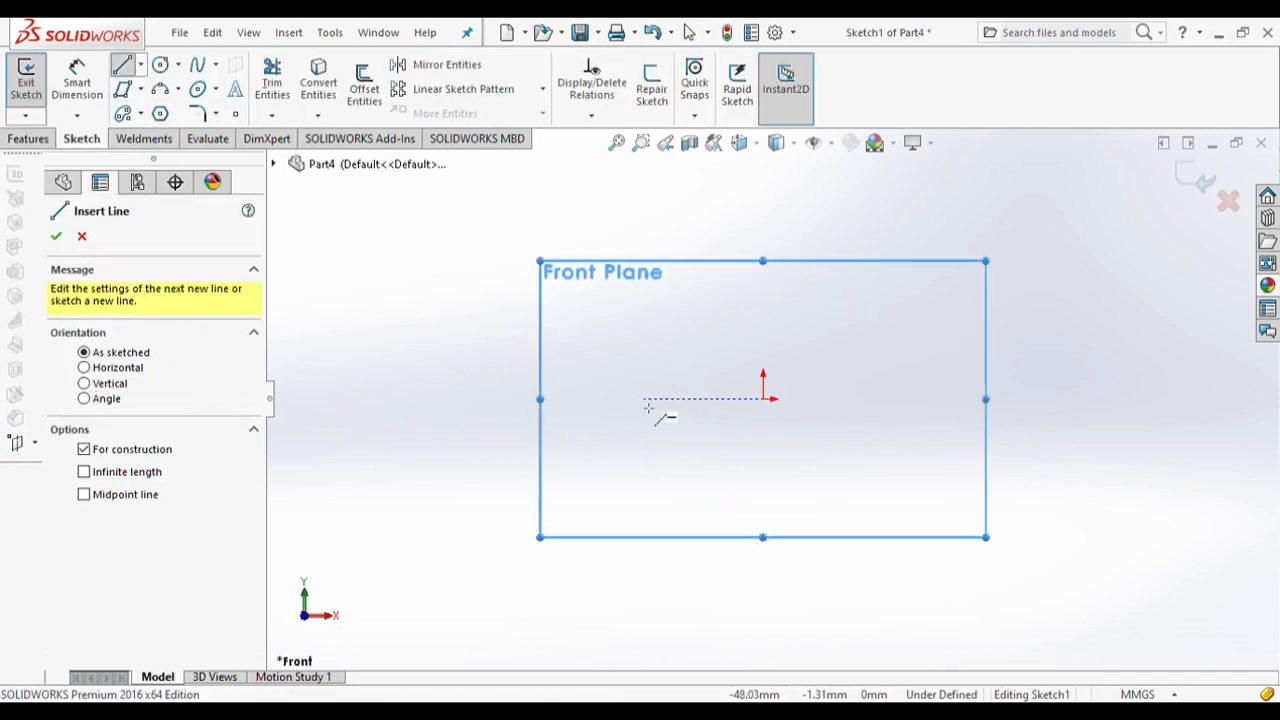
{"action": "left_click", "coordinate": [618, 398]}
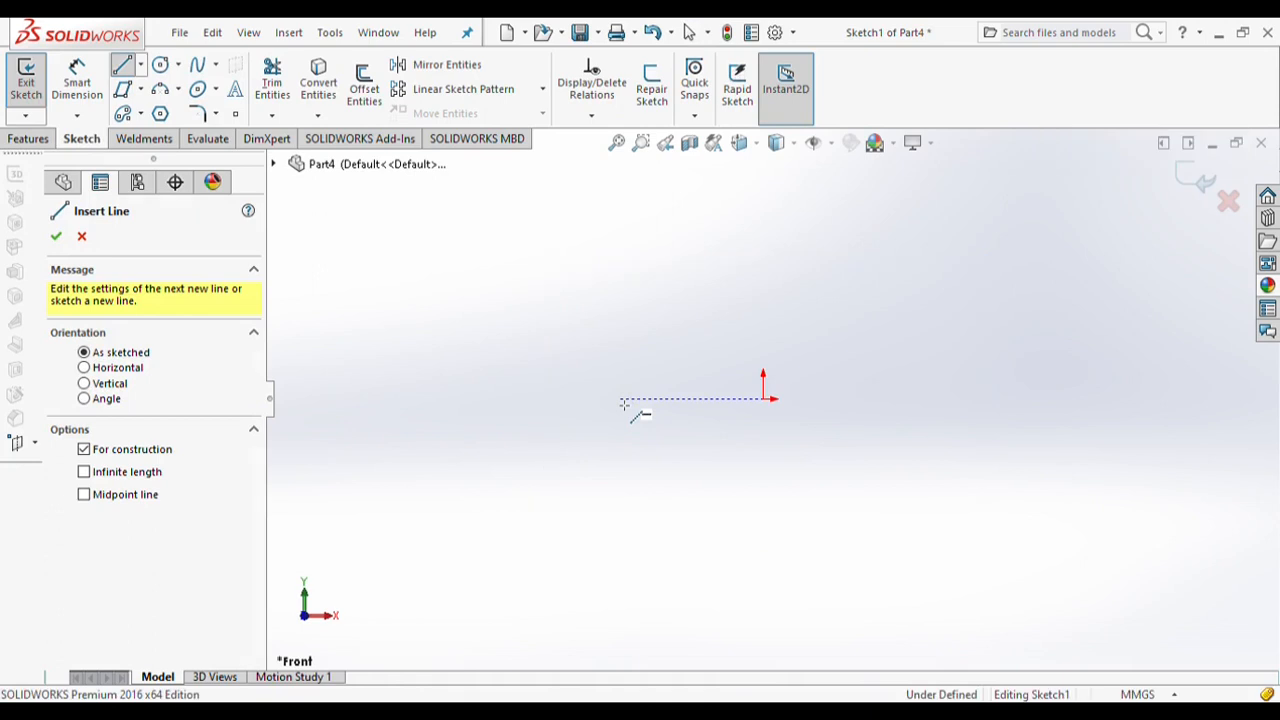
{"action": "left_click", "coordinate": [948, 398]}
{"action": "key", "text": "Escape"}
Step: Sketch a horizontal midpoint line about 161 mm long, centred about 27 mm above the origin
{"action": "left_click", "coordinate": [140, 64]}
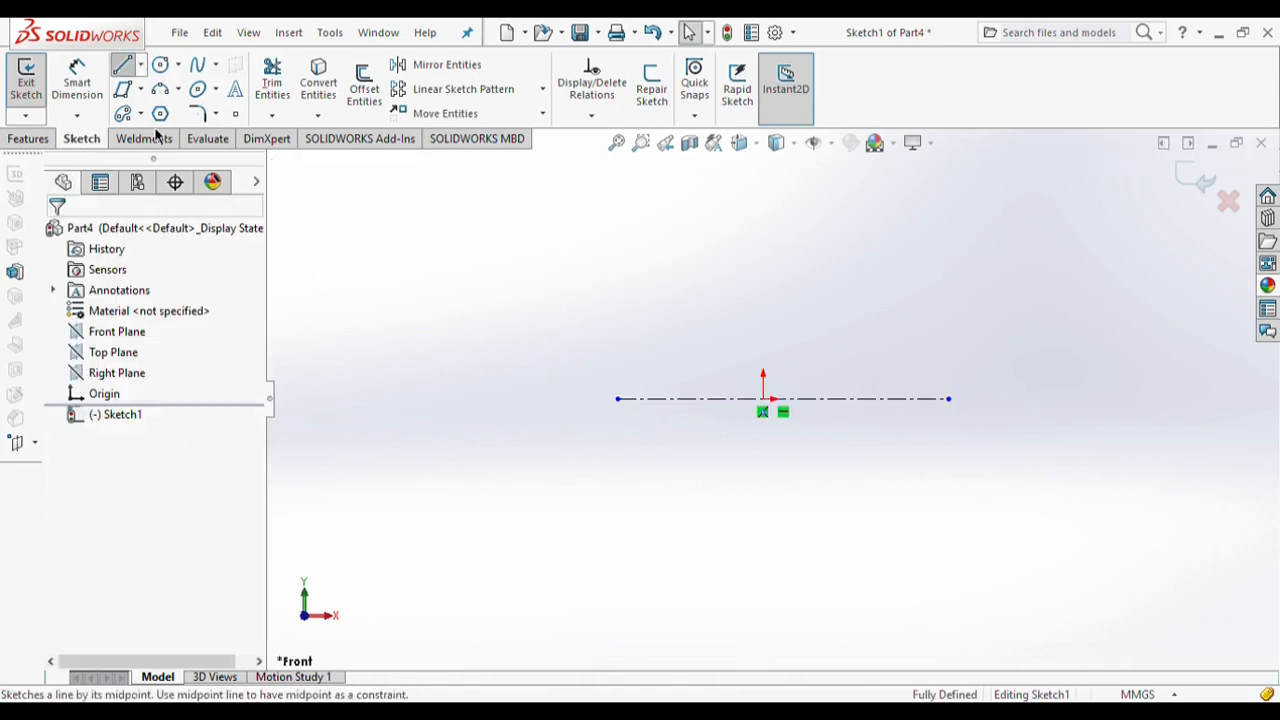
{"action": "left_click", "coordinate": [157, 120]}
{"action": "left_click", "coordinate": [763, 330]}
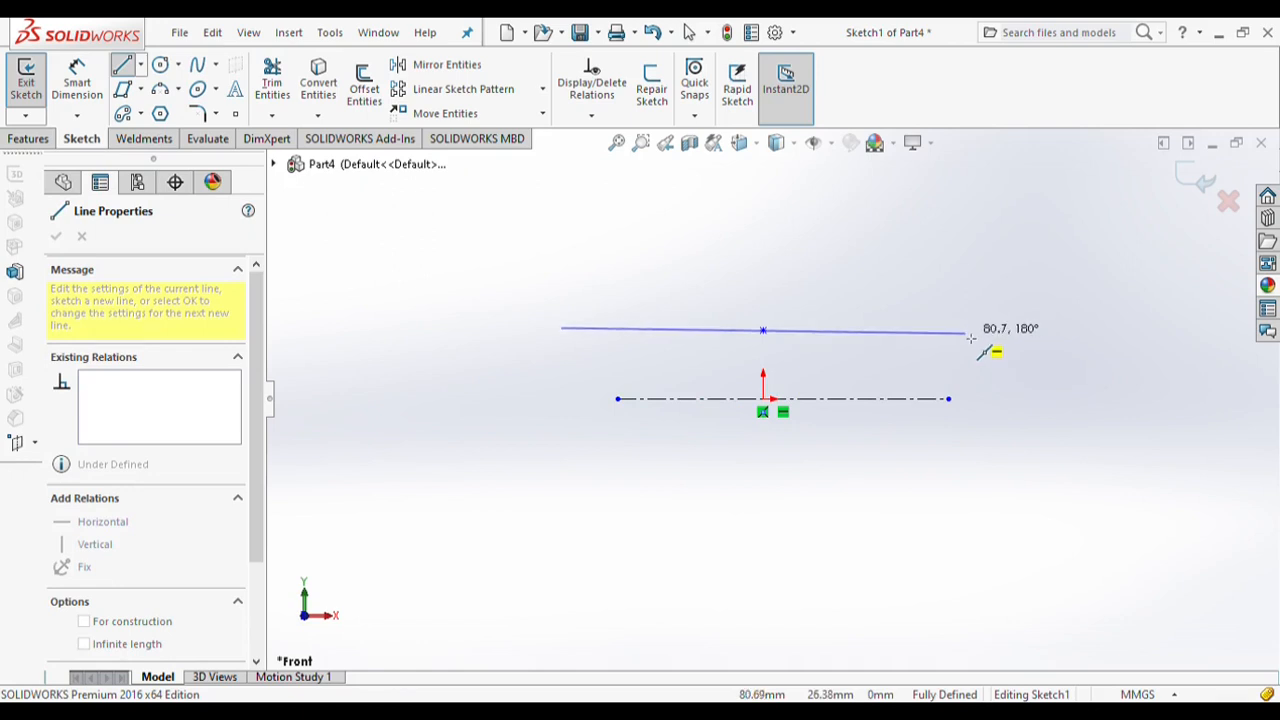
{"action": "left_click", "coordinate": [966, 331]}
{"action": "key", "text": "Escape"}
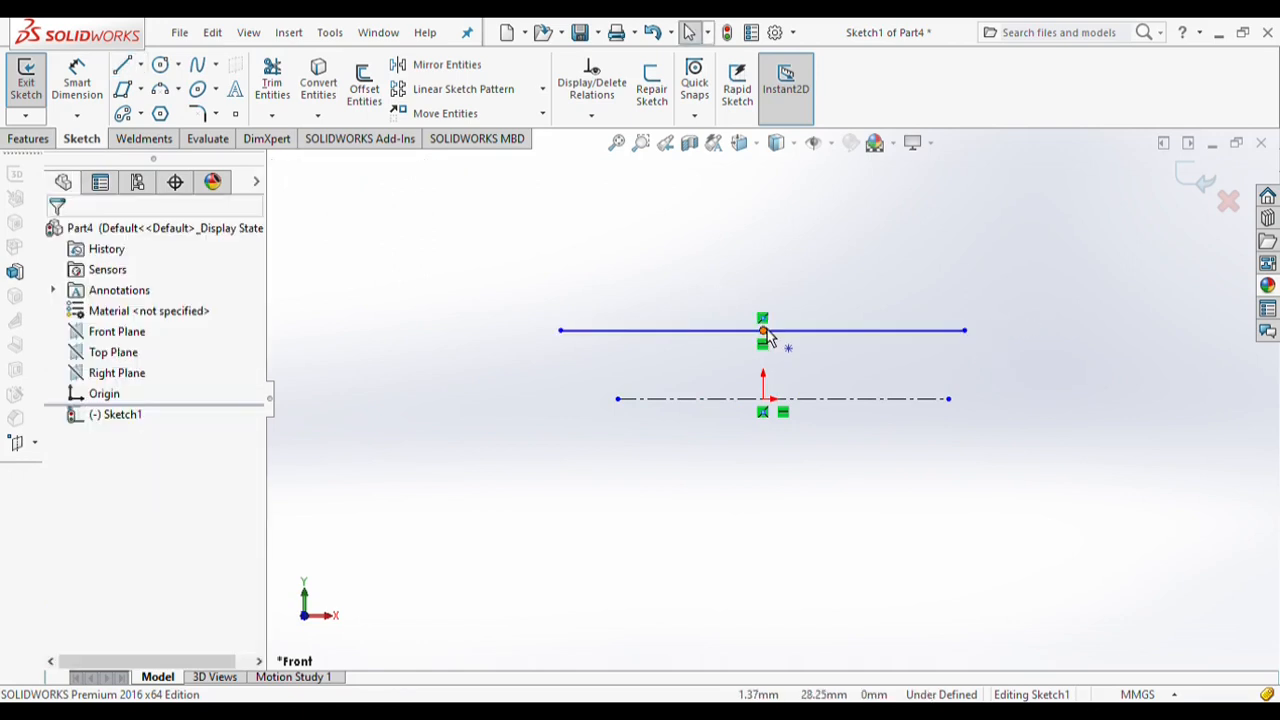
Step: Add a Vertical relation between the upper line's midpoint and the origin, and set the line's length to 120 mm
{"action": "left_click", "coordinate": [765, 334]}
{"action": "left_click", "coordinate": [764, 400], "text": "ctrl"}
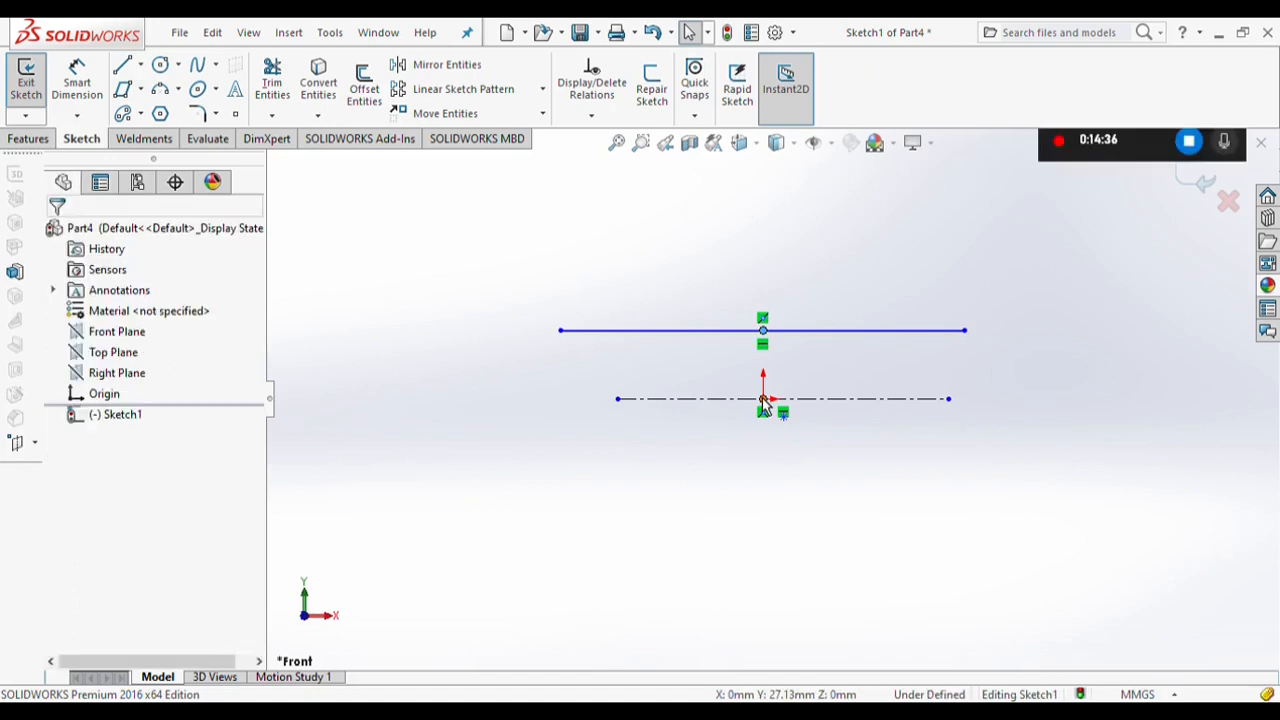
{"action": "left_click", "coordinate": [95, 563]}
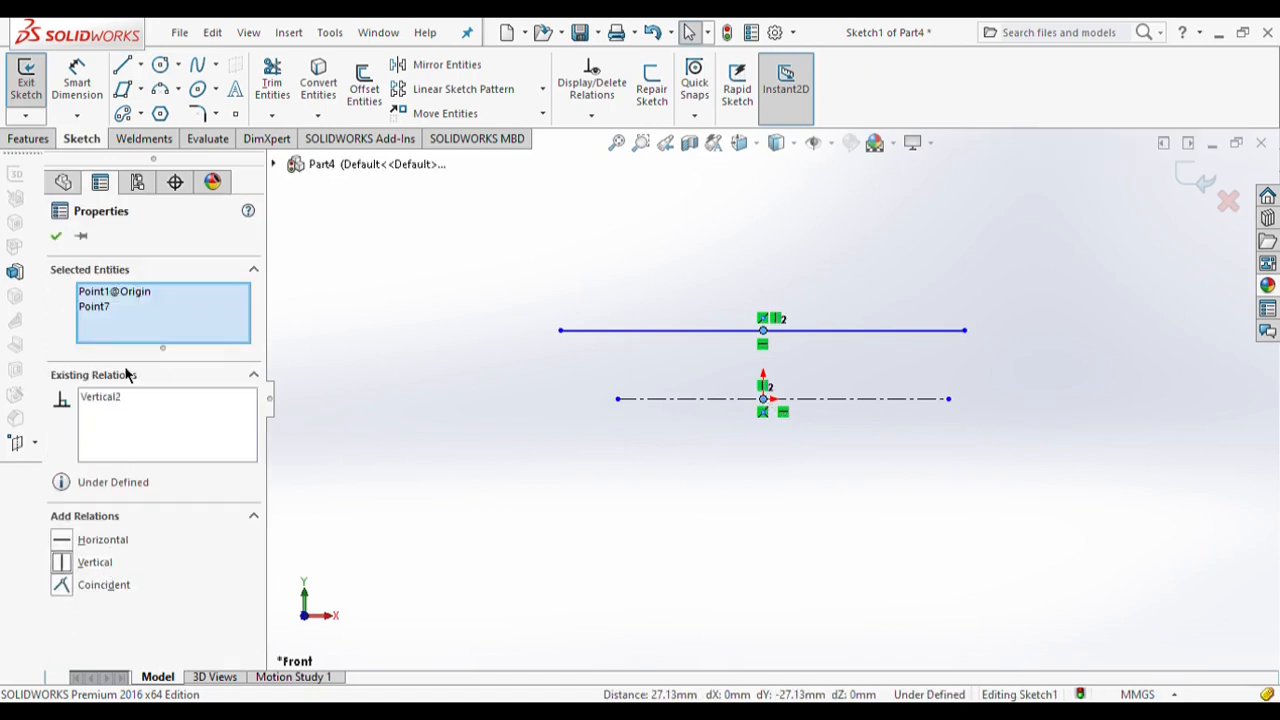
{"action": "left_click", "coordinate": [56, 237]}
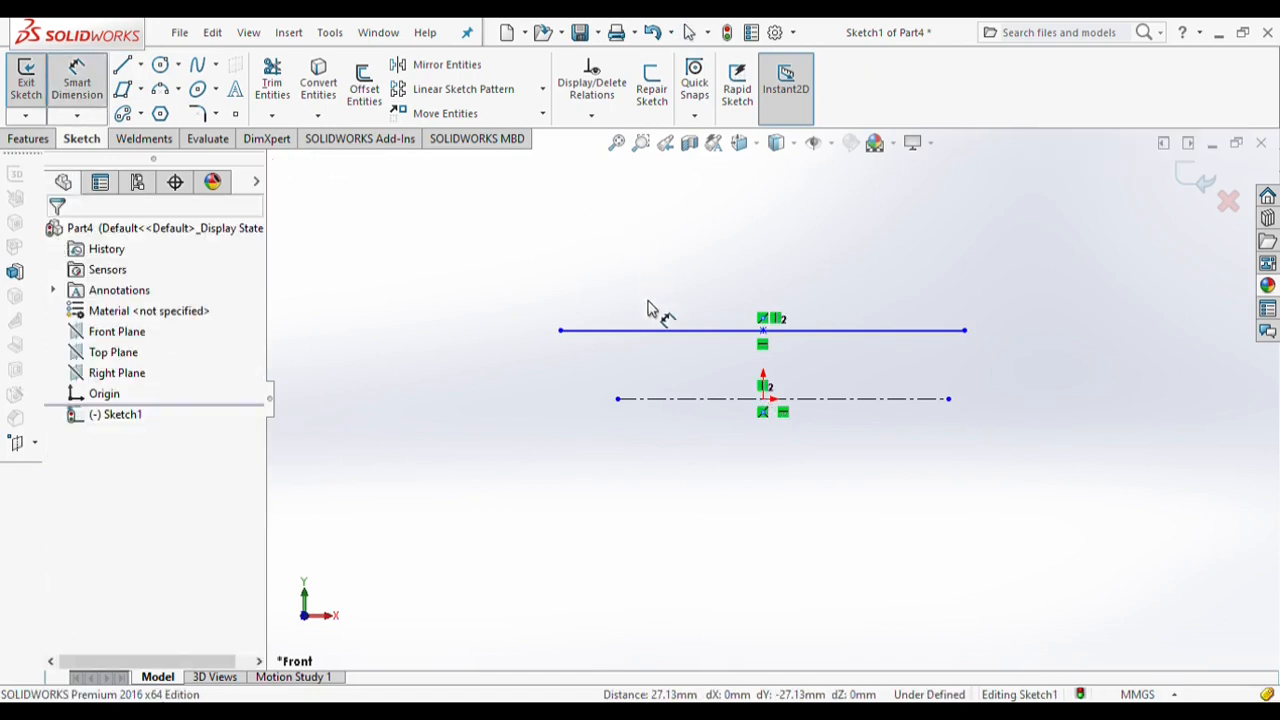
{"action": "left_click", "coordinate": [660, 330]}
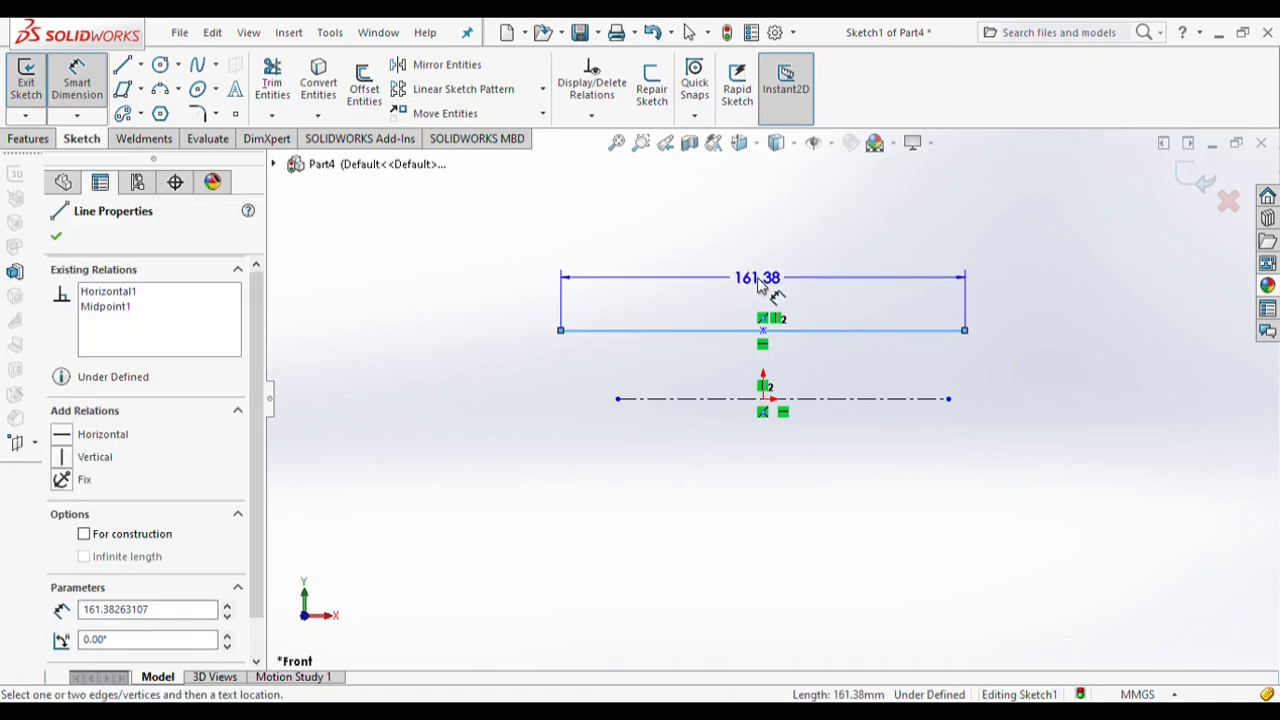
{"action": "left_click", "coordinate": [758, 285]}
Step: Sketch a short vertical line downward from each end of the 120 mm line, both equally long
{"action": "left_click", "coordinate": [560, 330]}
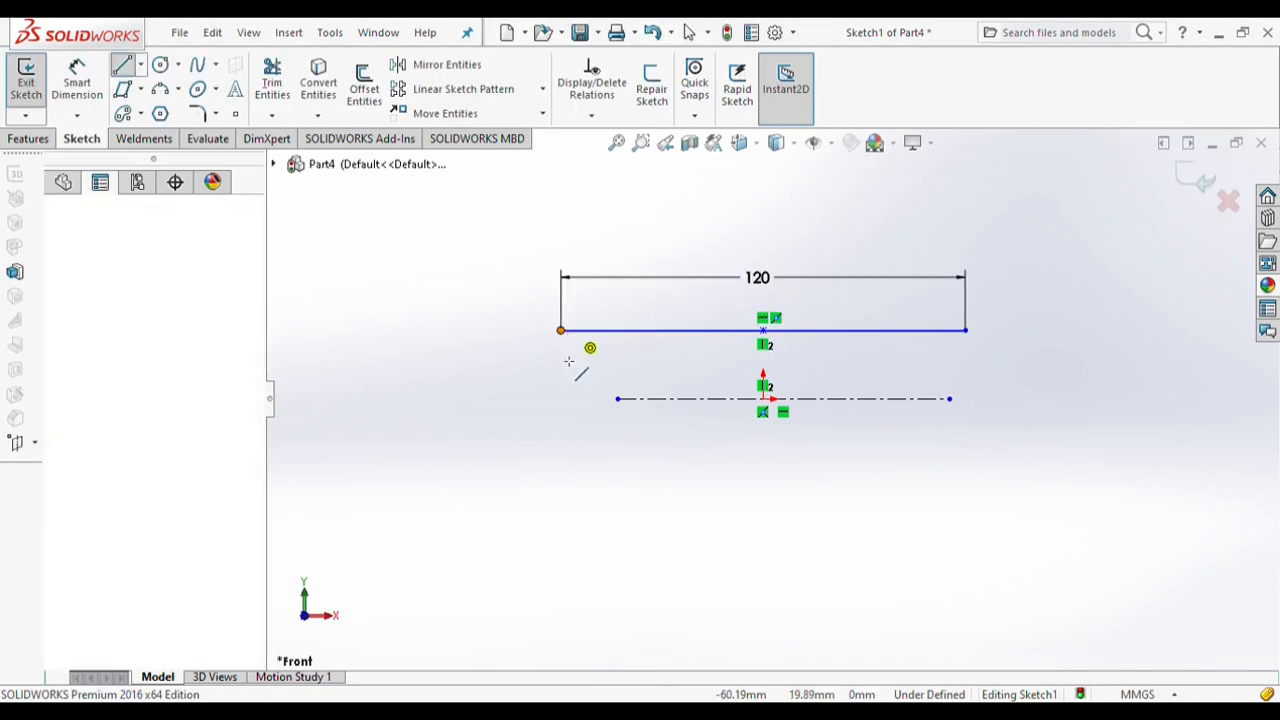
{"action": "left_click", "coordinate": [560, 359]}
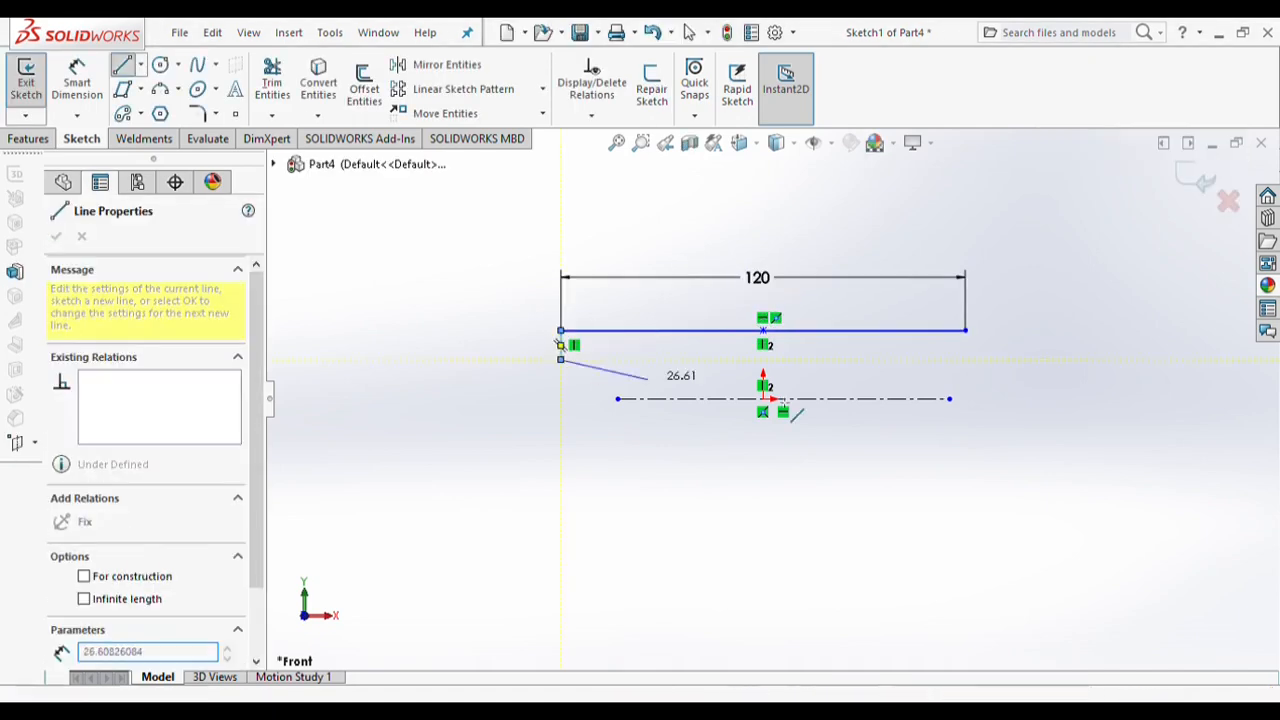
{"action": "double_click", "coordinate": [778, 399]}
{"action": "left_click", "coordinate": [965, 331]}
{"action": "double_click", "coordinate": [965, 359]}
{"action": "key", "text": "Escape"}
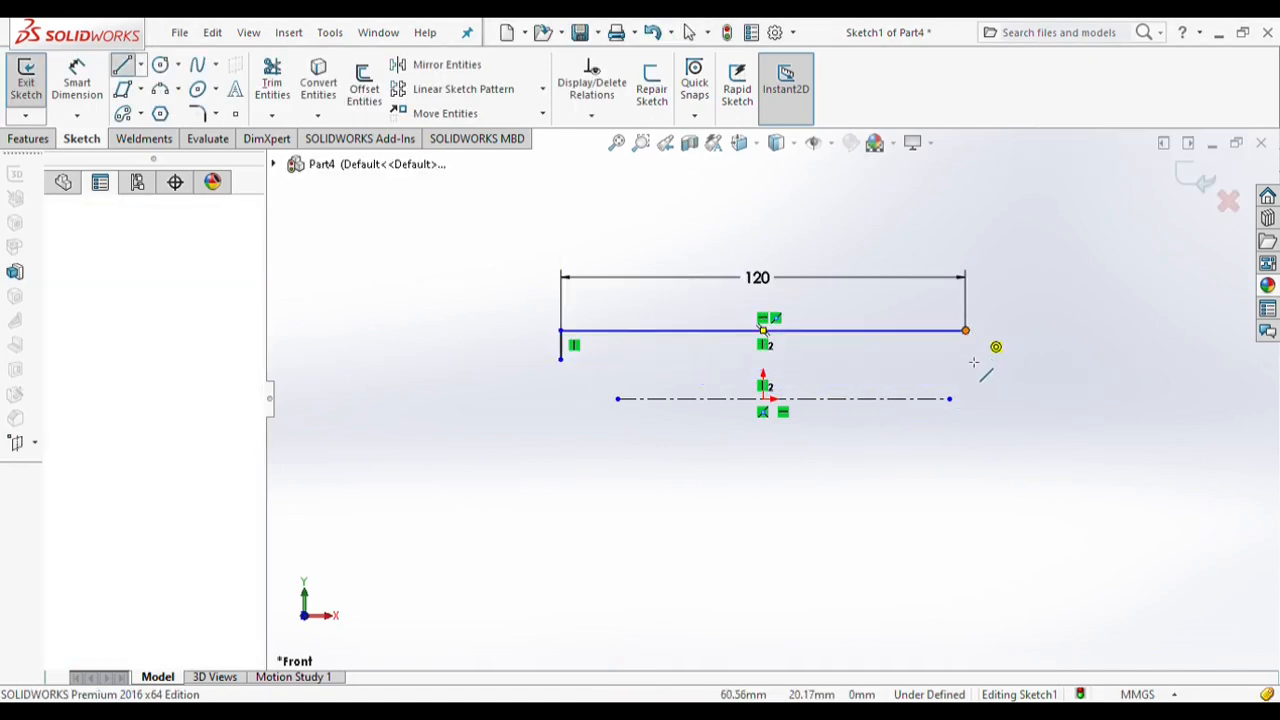
Step: Sketch a circle centred directly above the origin that encloses the 120 mm line, and set its diameter to 290 mm
{"action": "left_click", "coordinate": [165, 66]}
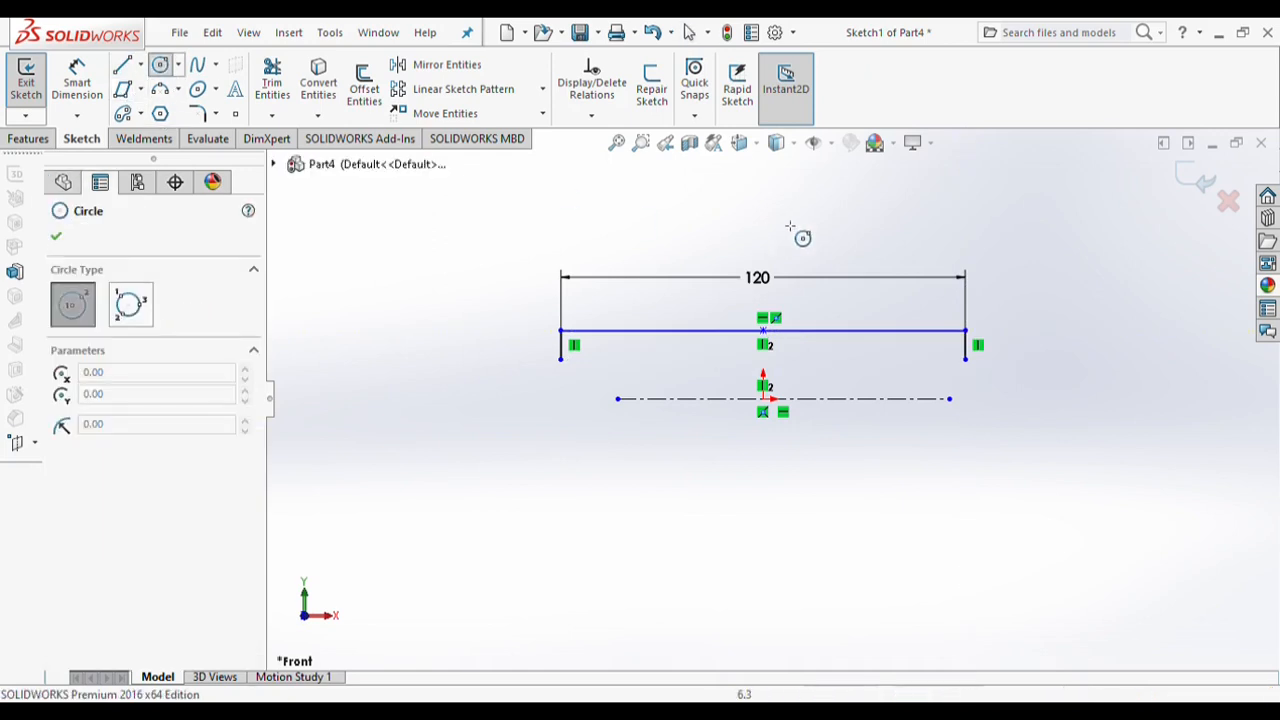
{"action": "key", "text": "z"}
{"action": "left_click", "coordinate": [767, 213]}
{"action": "left_click", "coordinate": [762, 431]}
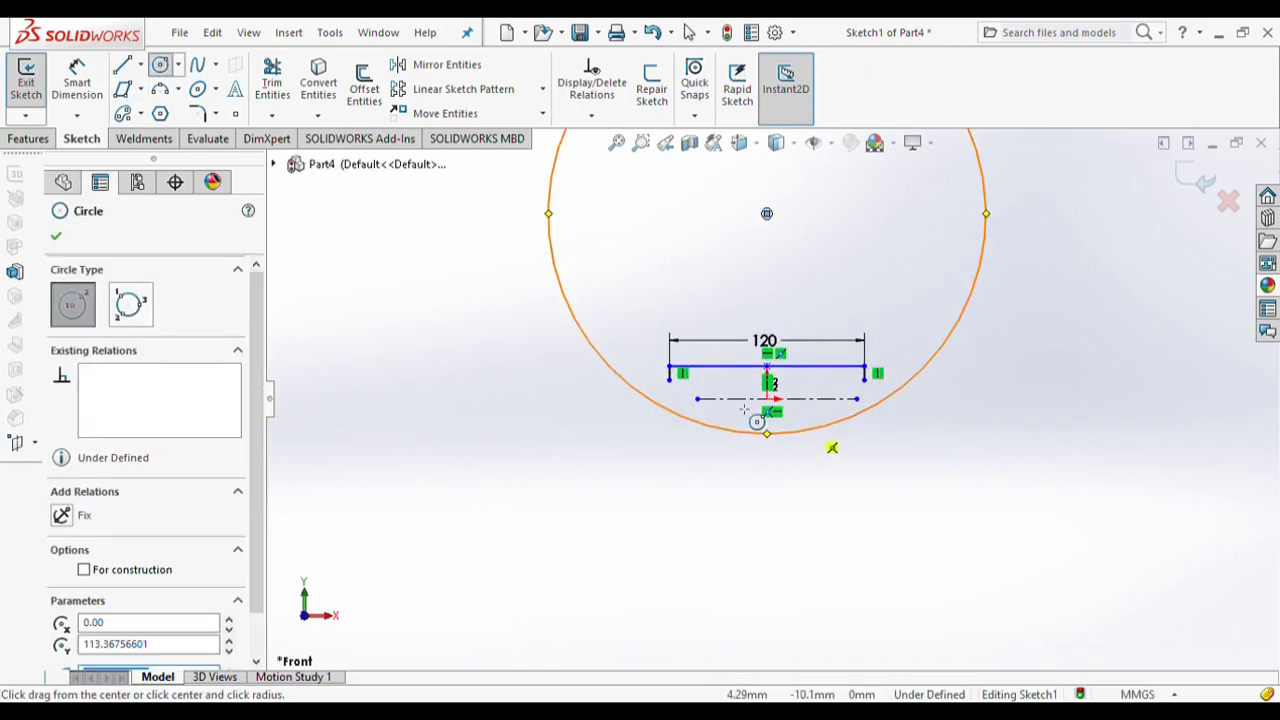
{"action": "left_click", "coordinate": [96, 92]}
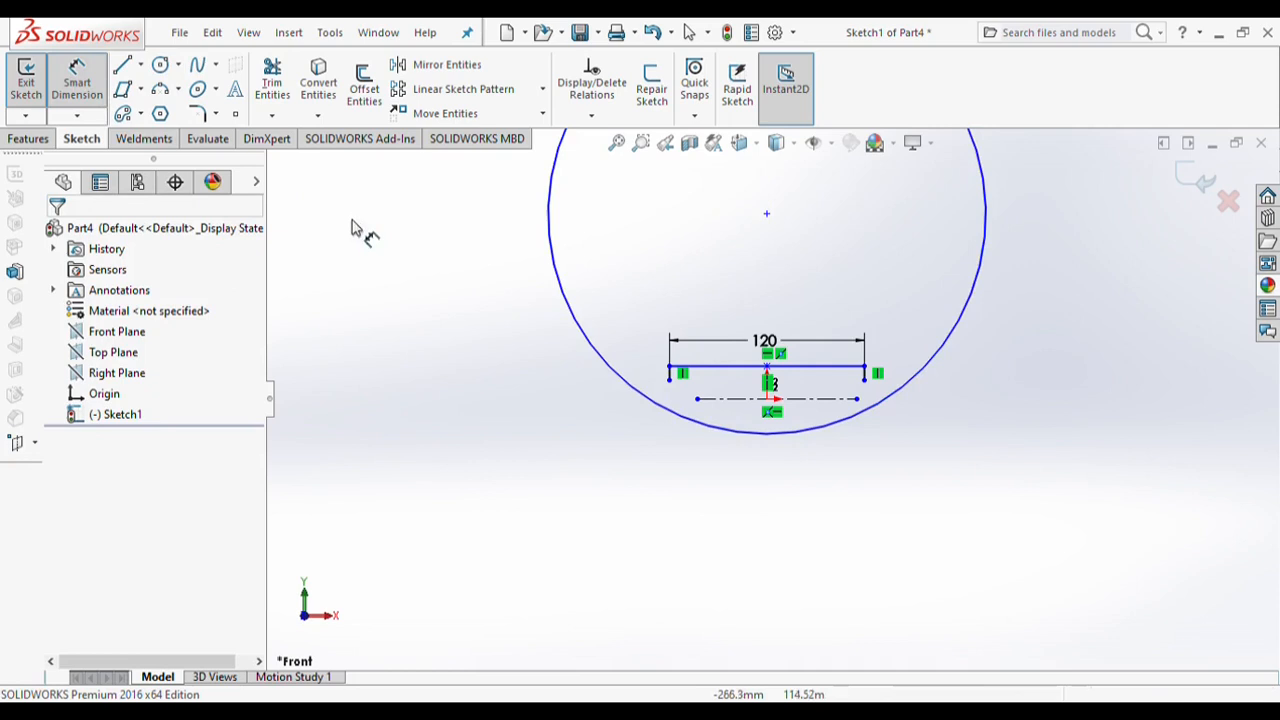
{"action": "left_click", "coordinate": [680, 418]}
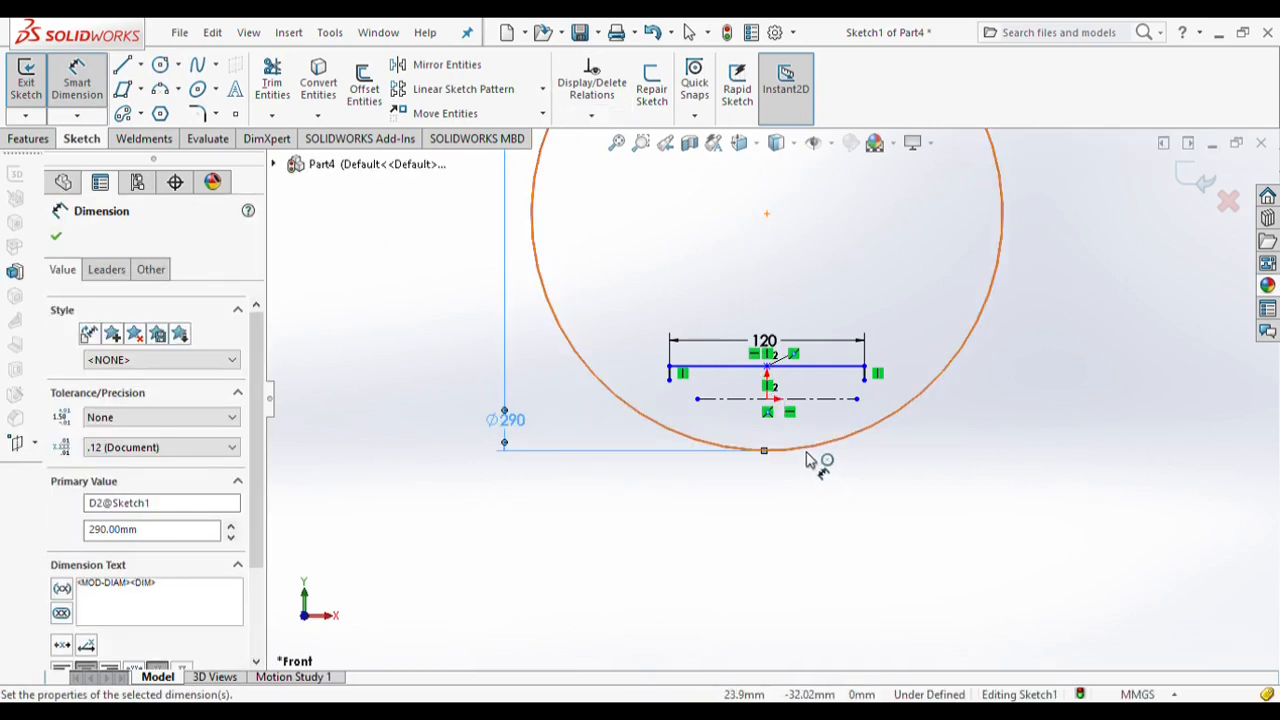
Step: Add a Tangent relation between the 290 mm circle and the horizontal construction line
{"action": "left_click", "coordinate": [823, 453]}
{"action": "left_click", "coordinate": [806, 404], "text": "ctrl"}
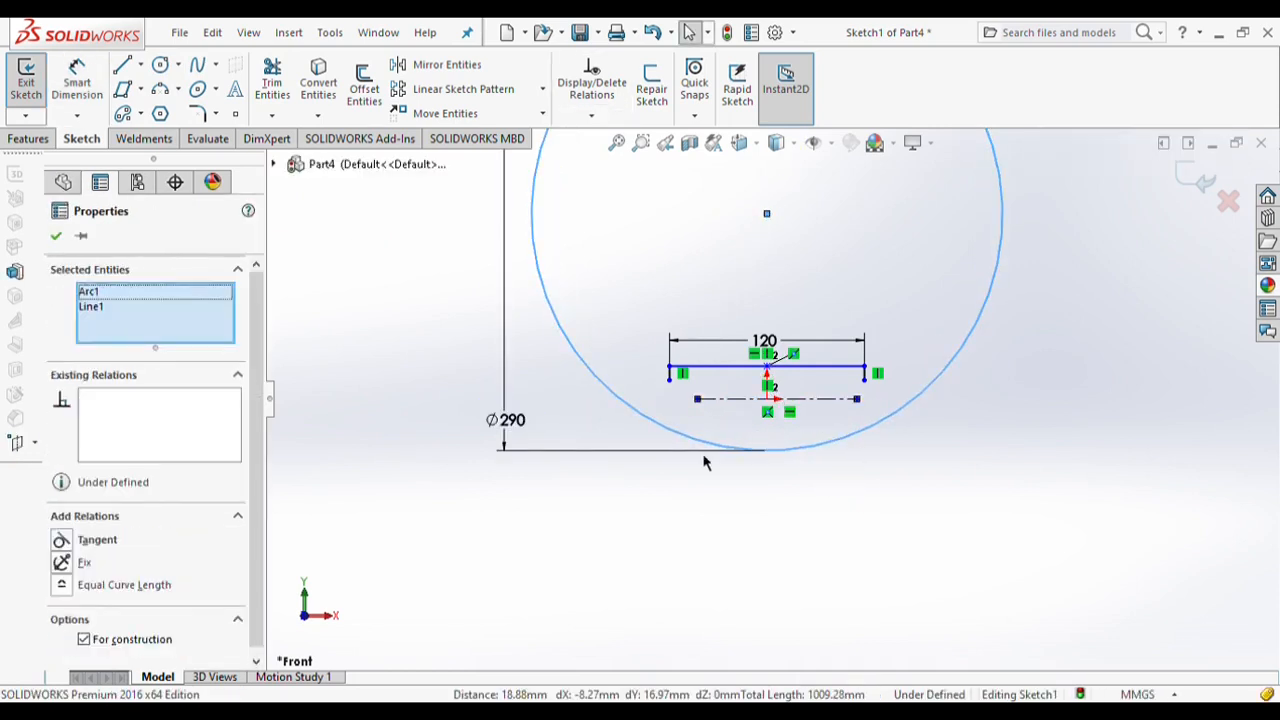
{"action": "left_click", "coordinate": [93, 541]}
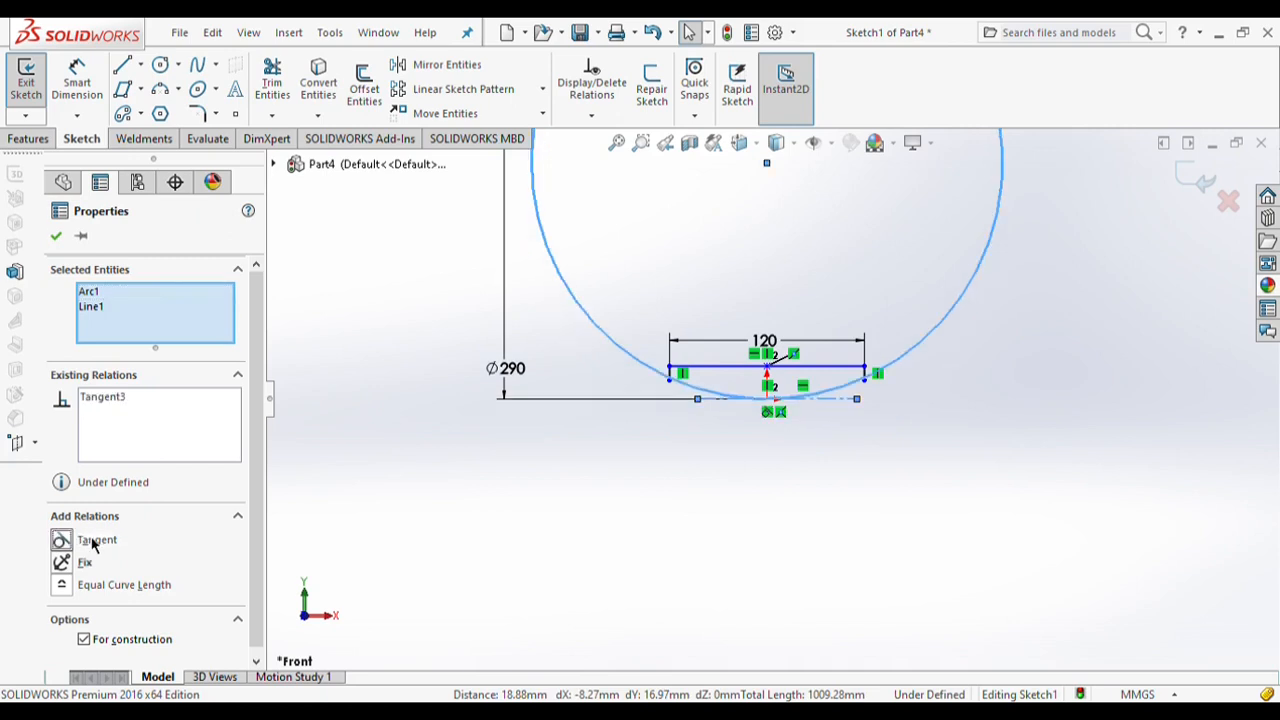
{"action": "left_click", "coordinate": [54, 237]}
Step: Add a Vertical relation between the circle's centre point and the origin
{"action": "left_click", "coordinate": [767, 162]}
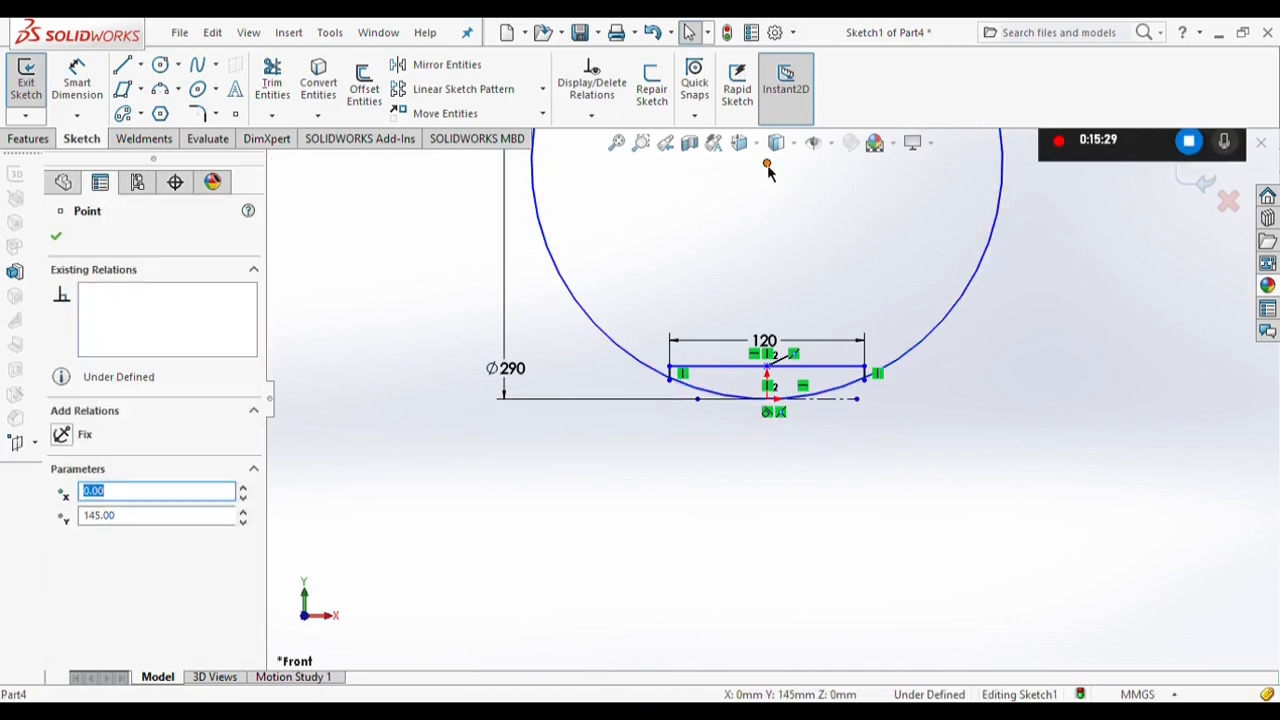
{"action": "left_click", "coordinate": [766, 400], "text": "ctrl"}
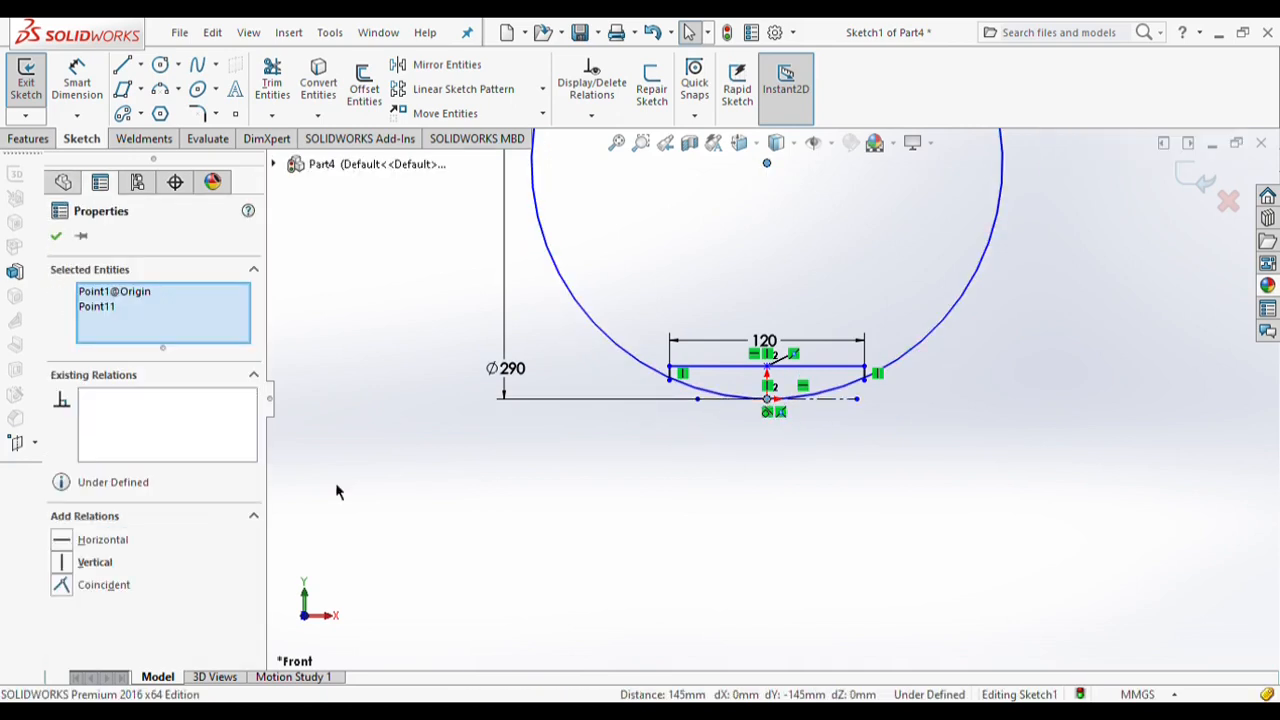
{"action": "left_click", "coordinate": [88, 569]}
{"action": "left_click", "coordinate": [56, 236]}
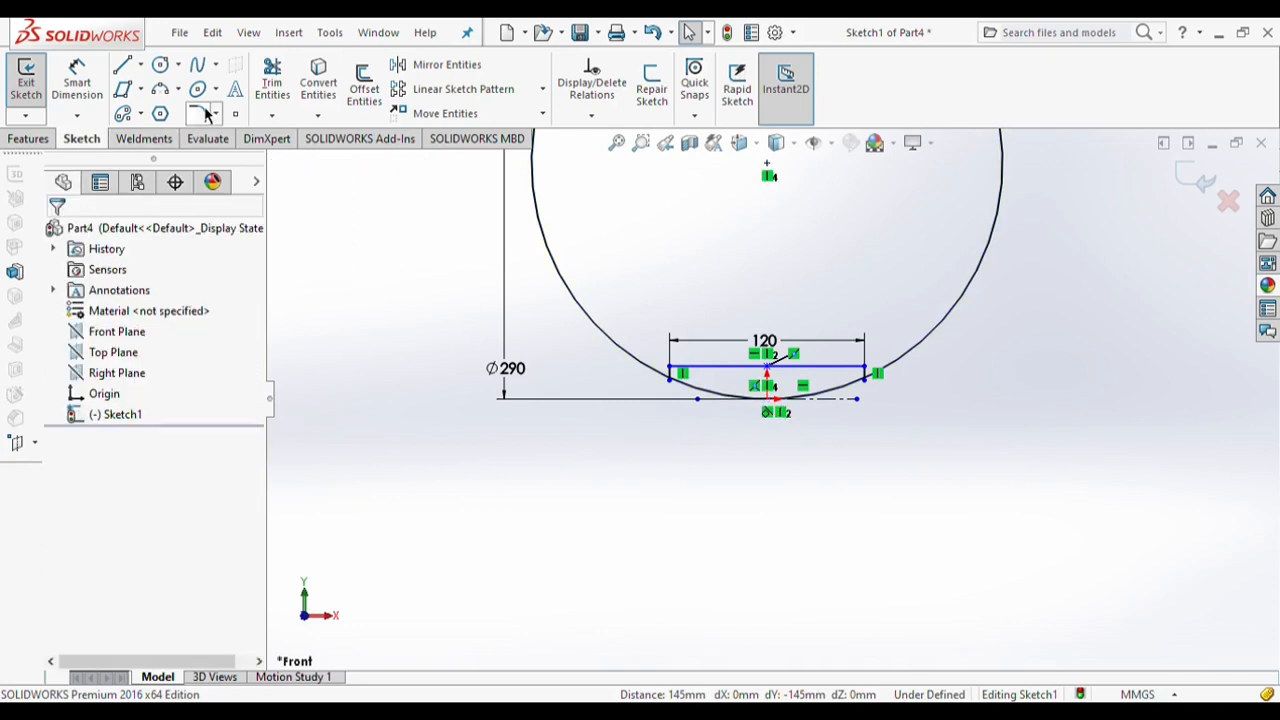
Step: Trim the circle to its lower arc between the two short vertical lines, and trim those lines' ends below the arc
{"action": "left_click", "coordinate": [285, 92]}
{"action": "scroll", "coordinate": [622, 362], "scroll_direction": "down", "scroll_amount": 5}
{"action": "scroll", "coordinate": [750, 407], "scroll_direction": "down", "scroll_amount": 3}
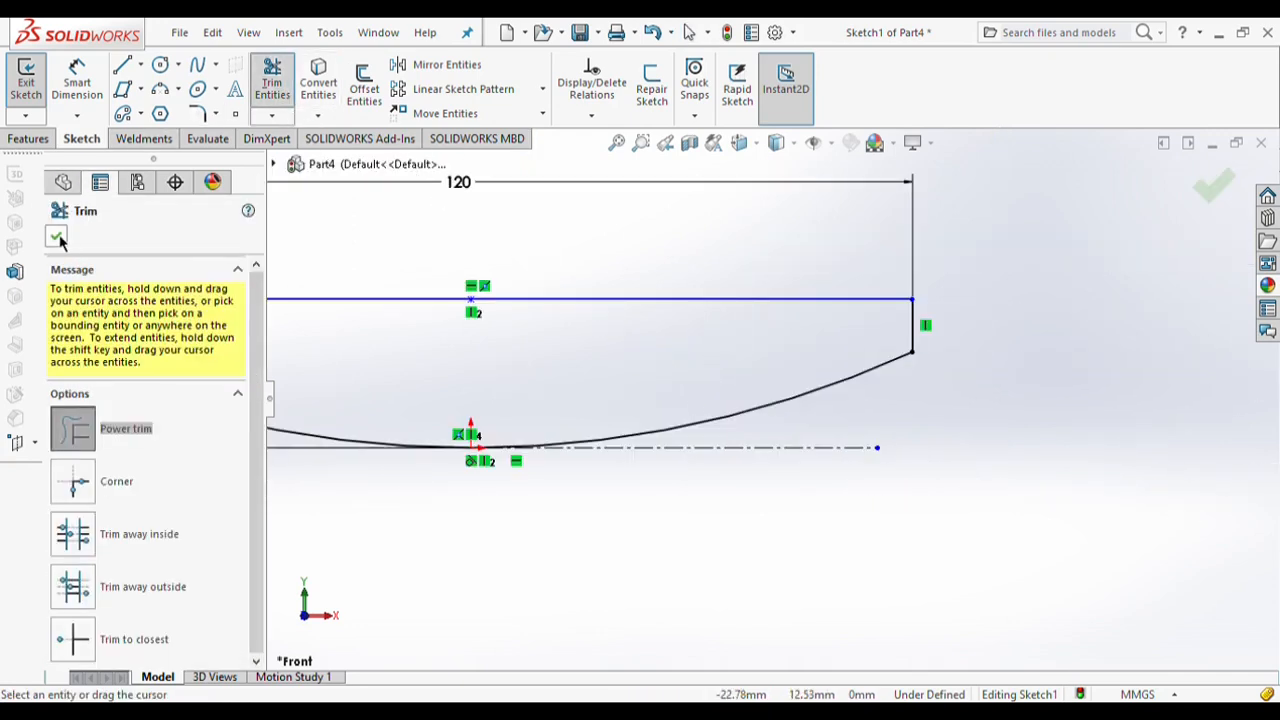
{"action": "left_click", "coordinate": [58, 237]}
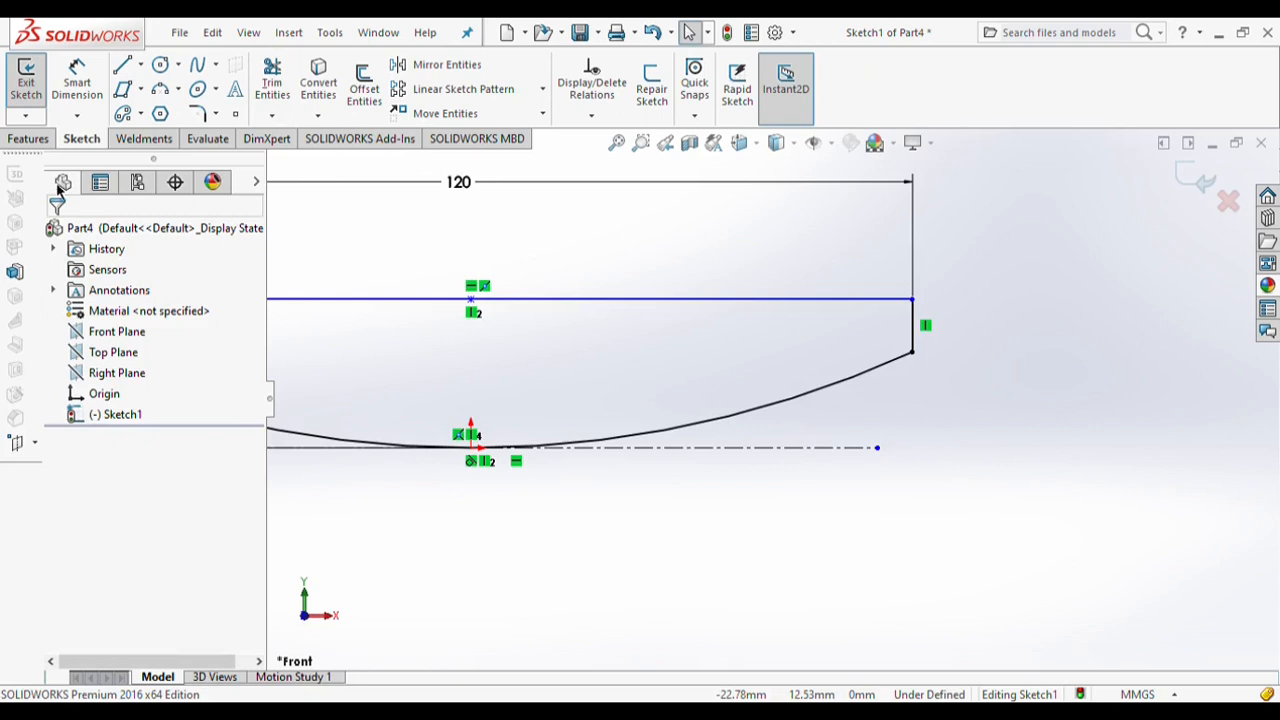
Step: Extrude the closed arc profile 18 mm with the Mid Plane end condition
{"action": "left_click", "coordinate": [30, 140]}
{"action": "left_click", "coordinate": [30, 112]}
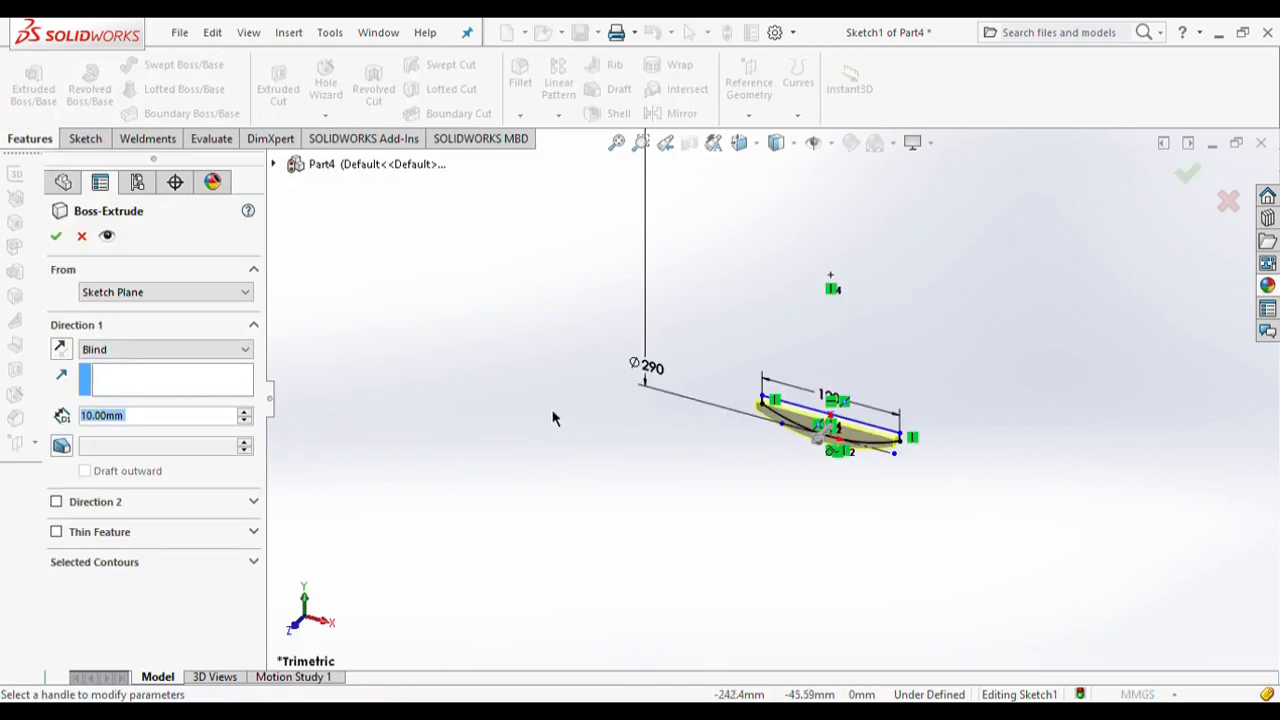
{"action": "left_click", "coordinate": [129, 350]}
{"action": "left_click", "coordinate": [128, 430]}
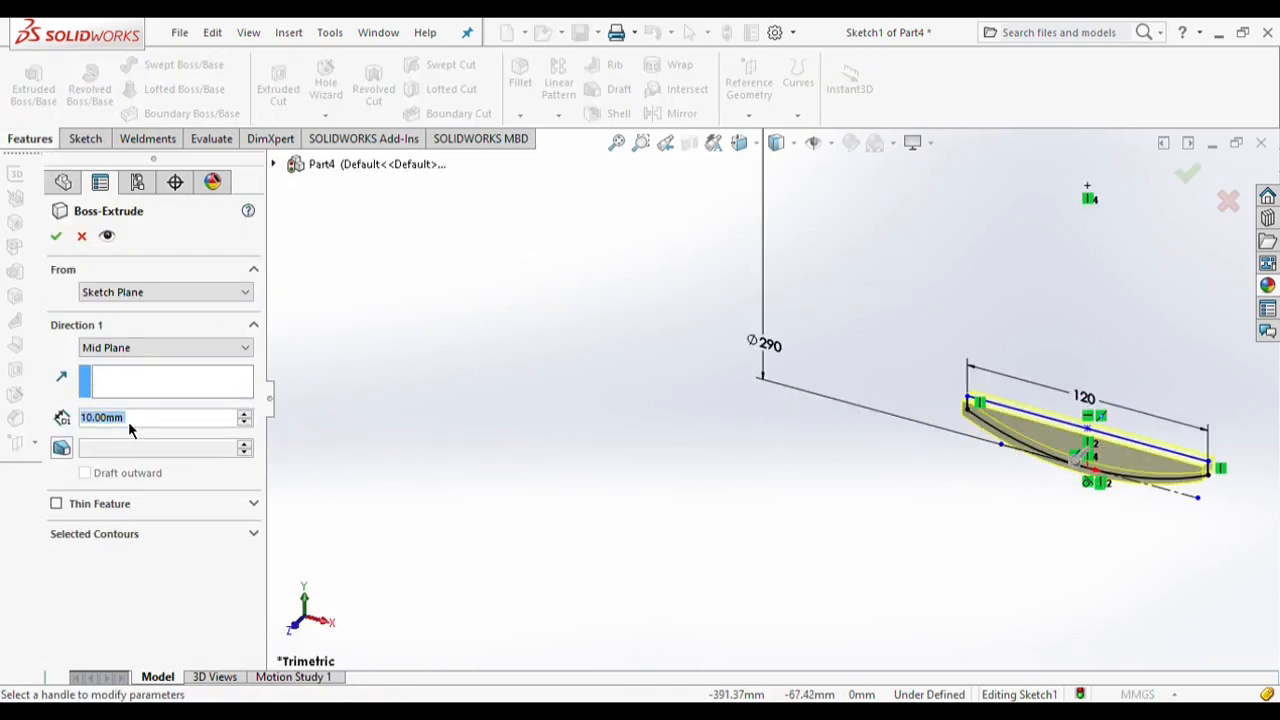
{"action": "type", "text": "18"}
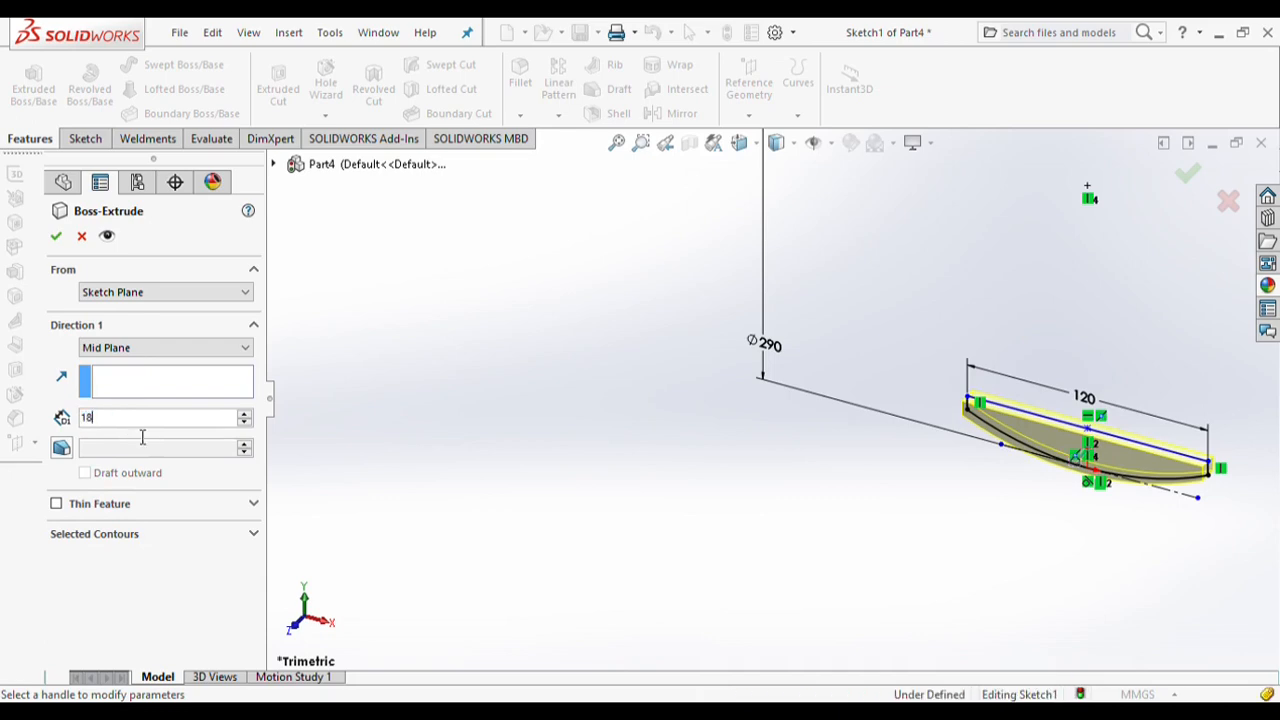
{"action": "key", "text": "Return"}
{"action": "left_click", "coordinate": [56, 238]}
{"action": "scroll", "coordinate": [986, 430], "scroll_direction": "down", "scroll_amount": 5}
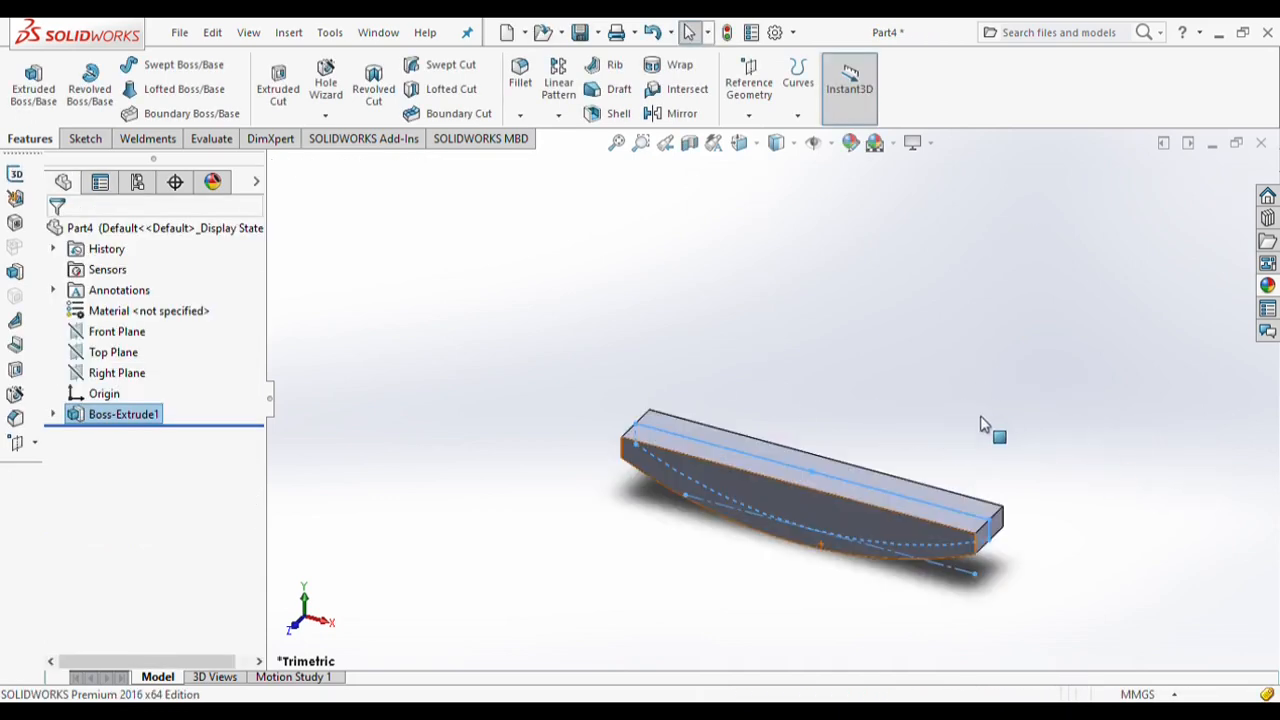
{"action": "scroll", "coordinate": [731, 494], "scroll_direction": "up", "scroll_amount": 2}
{"action": "left_click", "coordinate": [456, 261]}
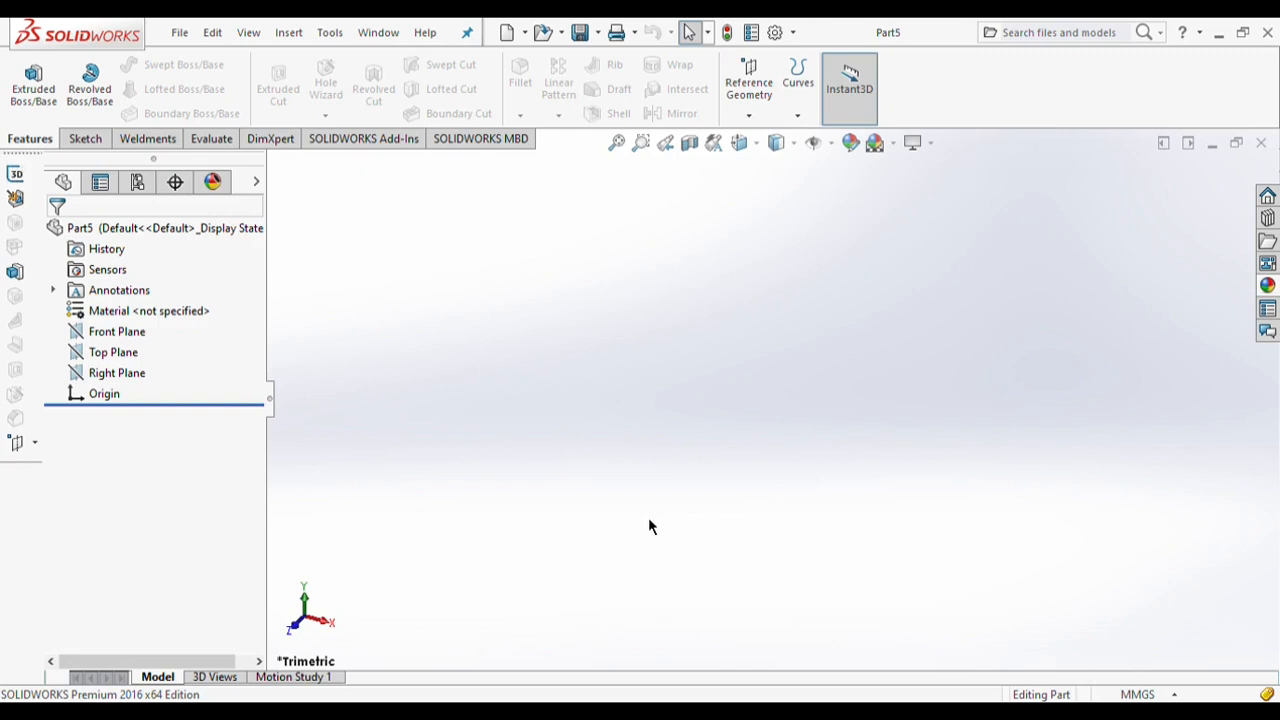
Step: On a new part's Front Plane, sketch a vertical centerline from the origin and two vertical lines beside it, the outer about 35 mm long
{"action": "left_click", "coordinate": [127, 333]}
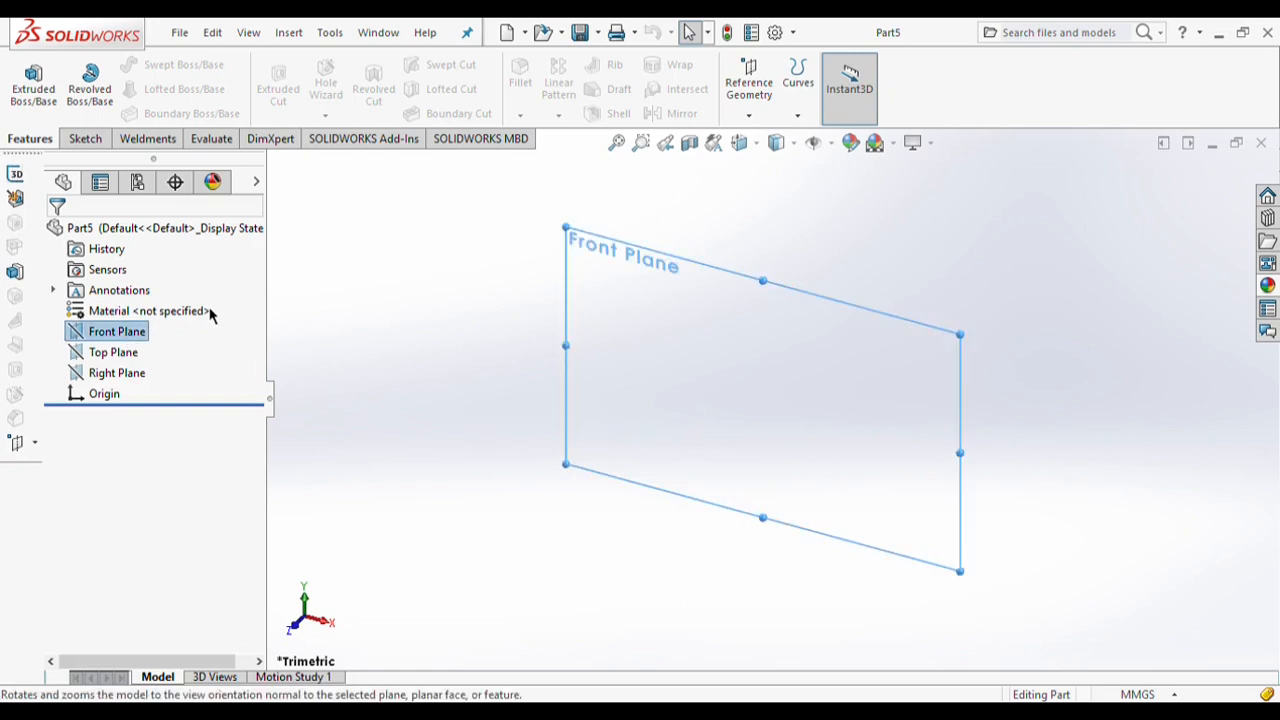
{"action": "left_click", "coordinate": [209, 314]}
{"action": "left_click", "coordinate": [85, 139]}
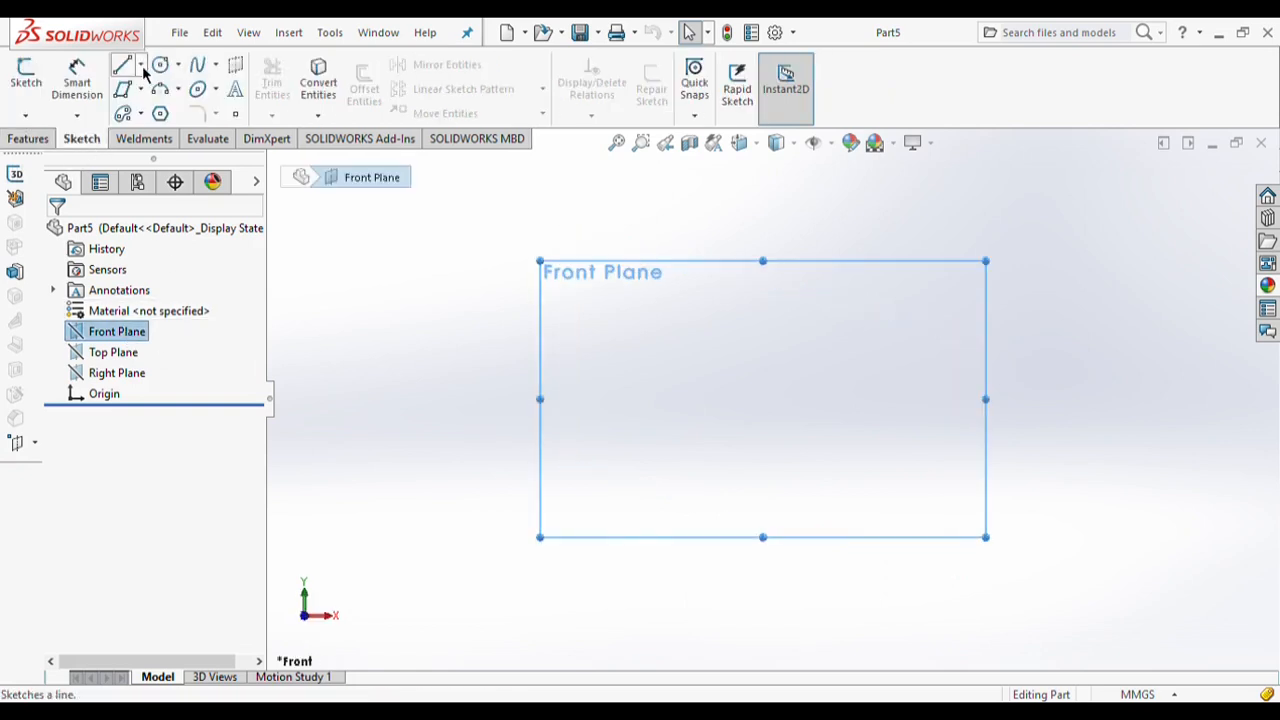
{"action": "left_click", "coordinate": [149, 124]}
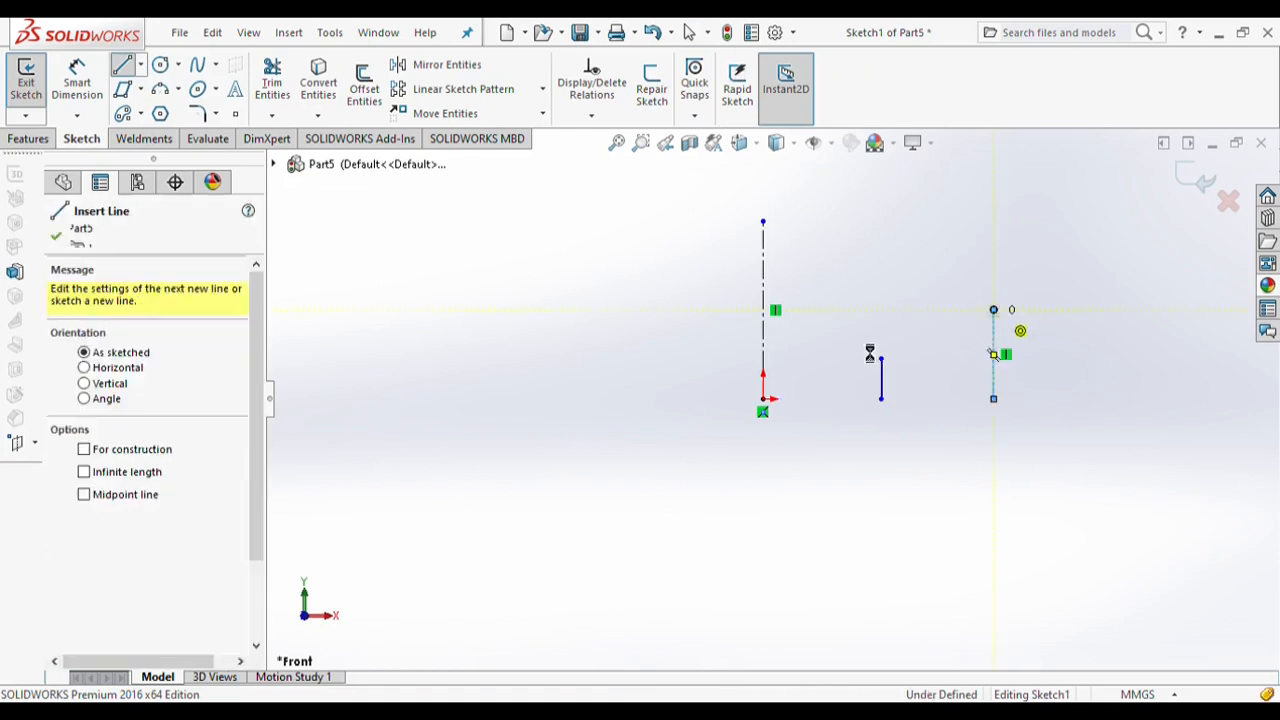
{"action": "key", "text": "Escape"}
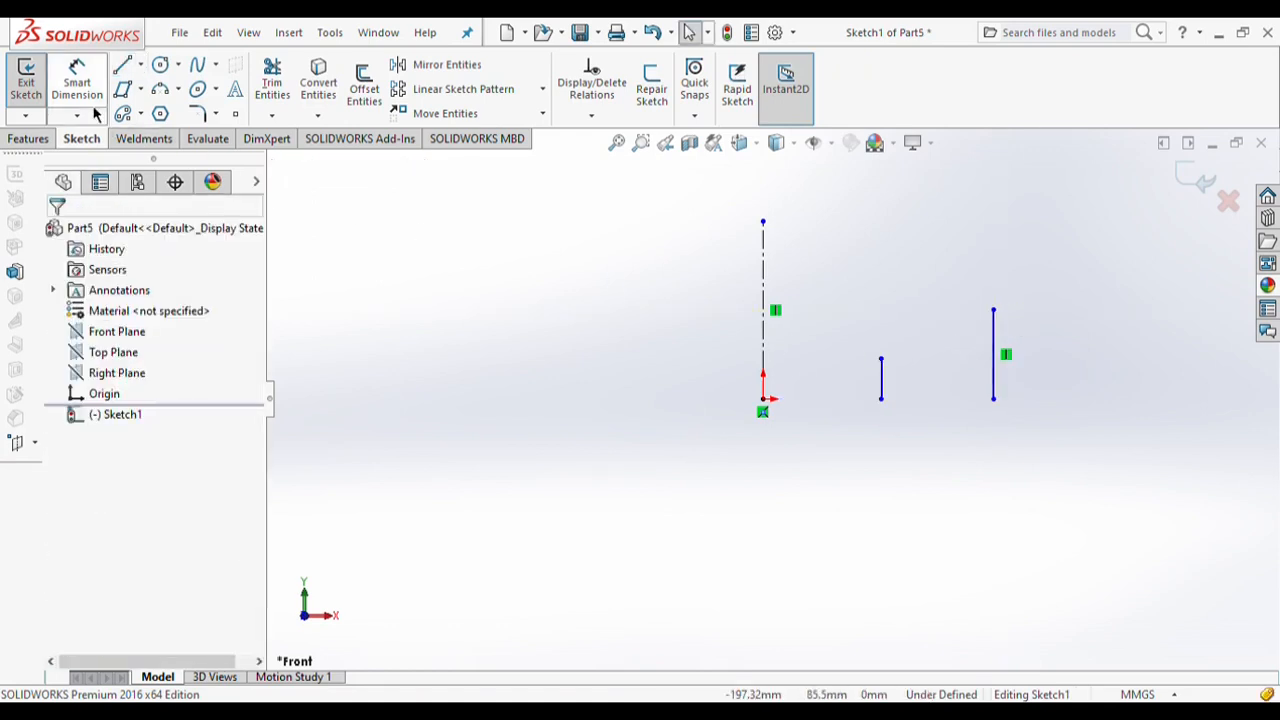
Step: Set the outer vertical line's length to 12 mm and the inner one's to 6 mm
{"action": "left_click", "coordinate": [97, 92]}
{"action": "left_click", "coordinate": [995, 385]}
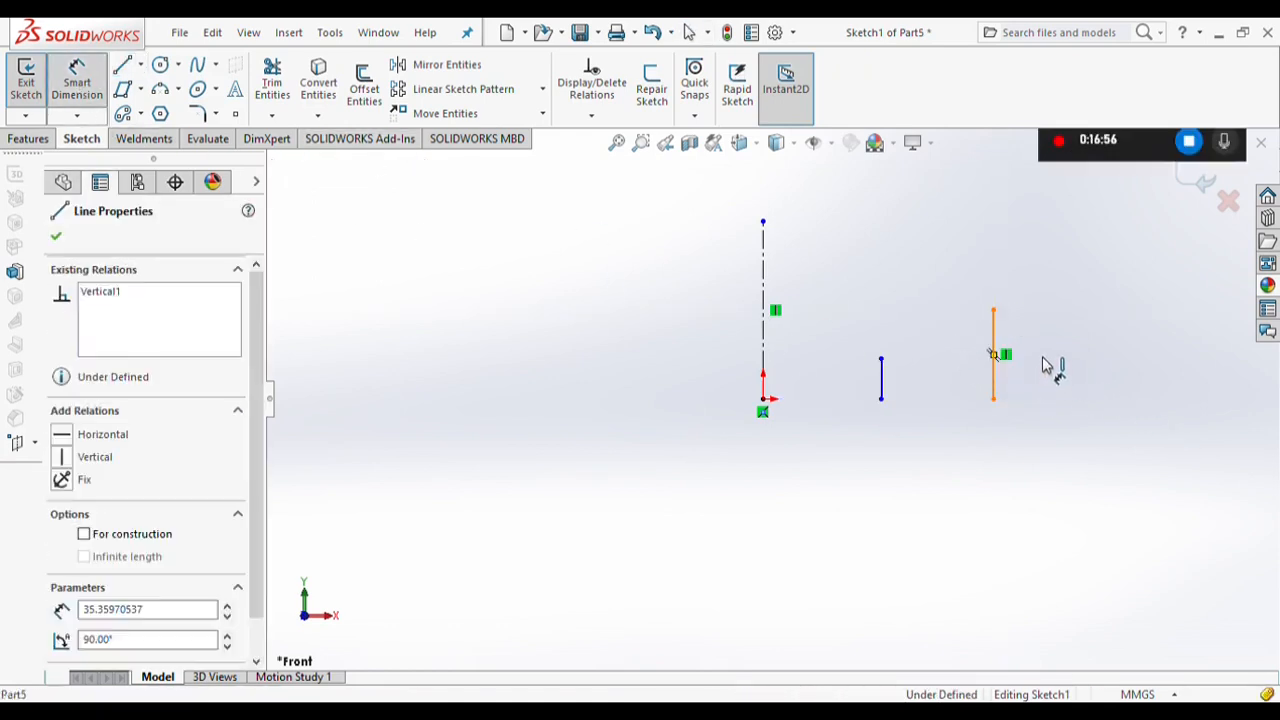
{"action": "left_click", "coordinate": [1058, 360]}
{"action": "type", "text": "12"}
{"action": "key", "text": "Return"}
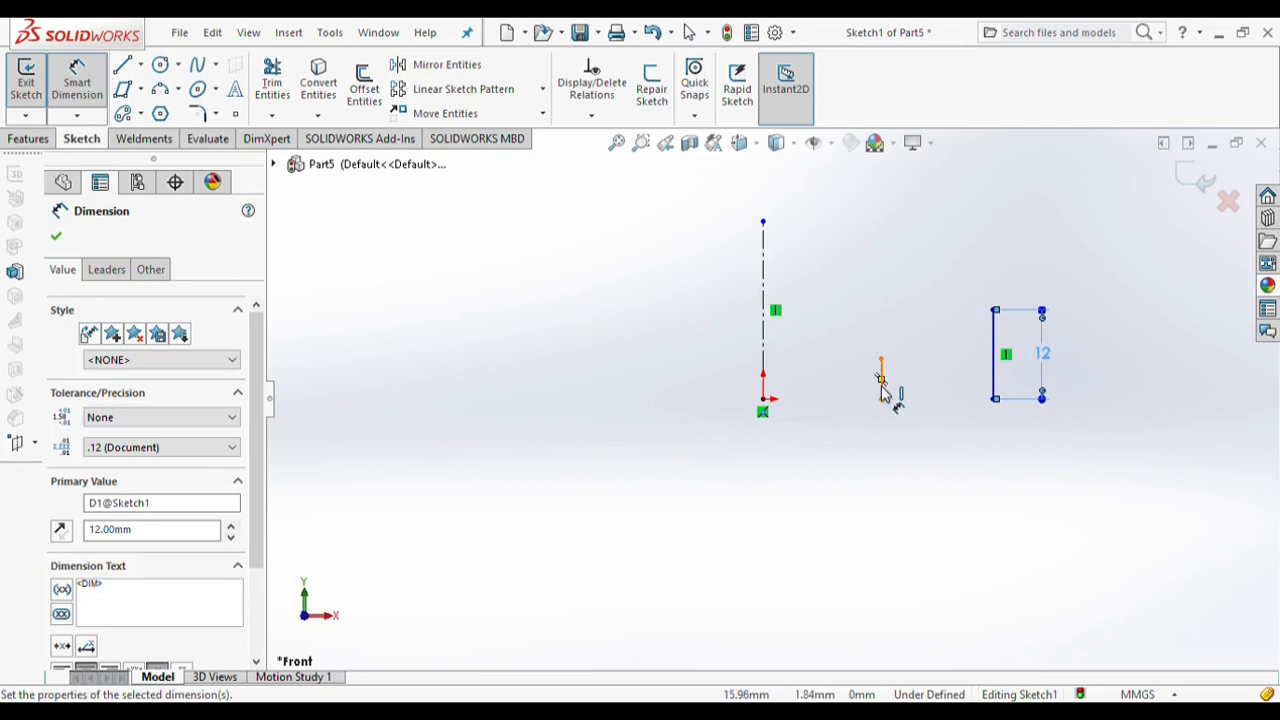
{"action": "left_click", "coordinate": [882, 385]}
{"action": "left_click", "coordinate": [764, 404]}
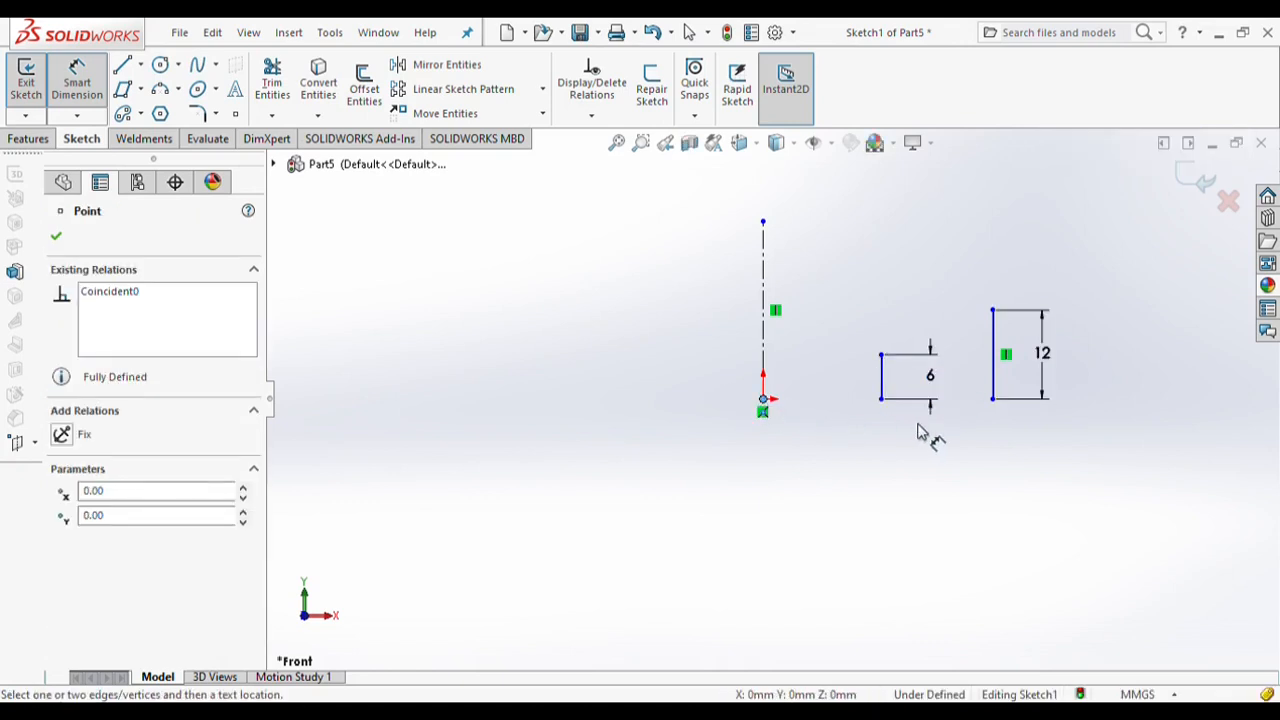
{"action": "left_click", "coordinate": [882, 400]}
{"action": "key", "text": "Escape"}
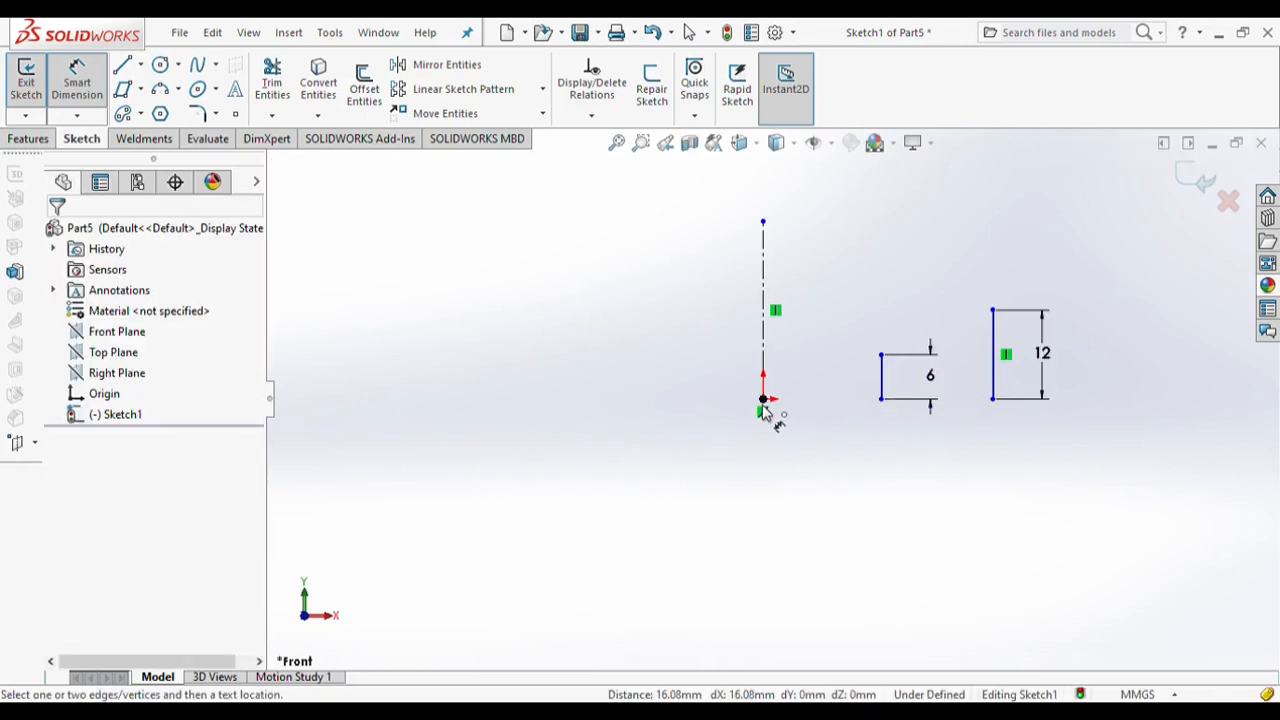
{"action": "key", "text": "Escape"}
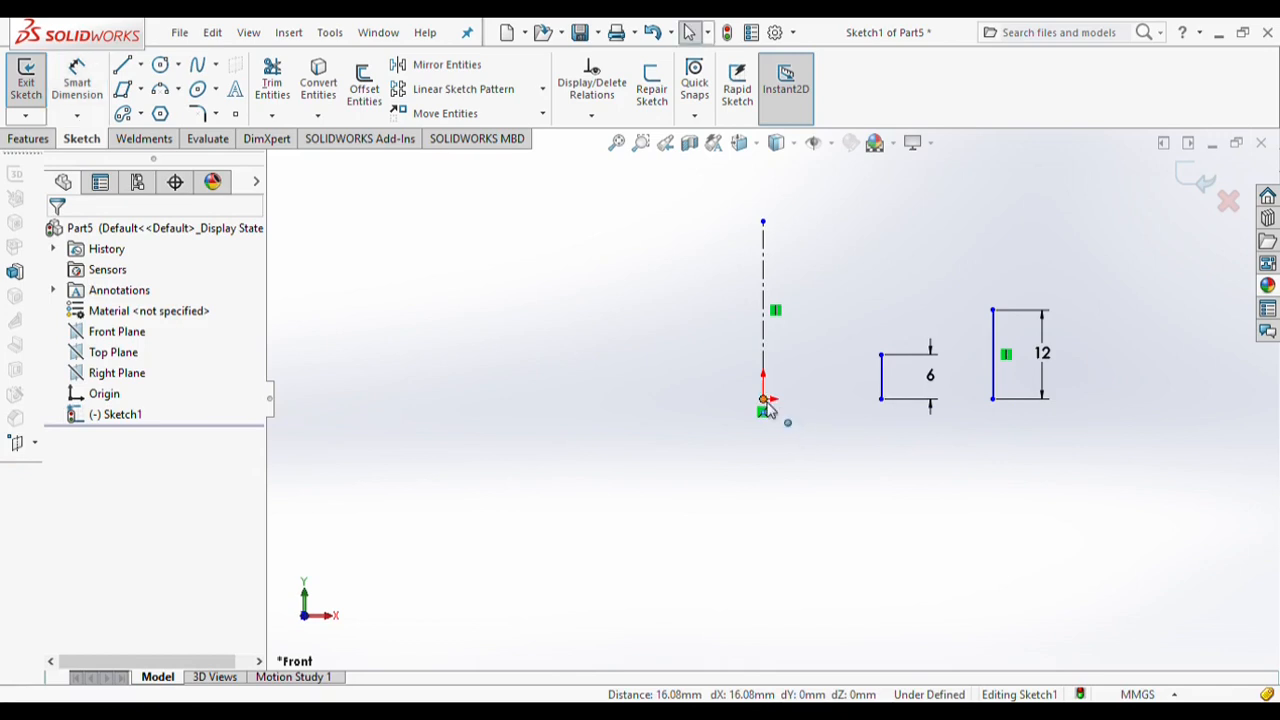
Step: Add Horizontal relations aligning the lower endpoints of both vertical lines with the origin
{"action": "left_click", "coordinate": [764, 406]}
{"action": "left_click", "coordinate": [881, 400], "text": "ctrl"}
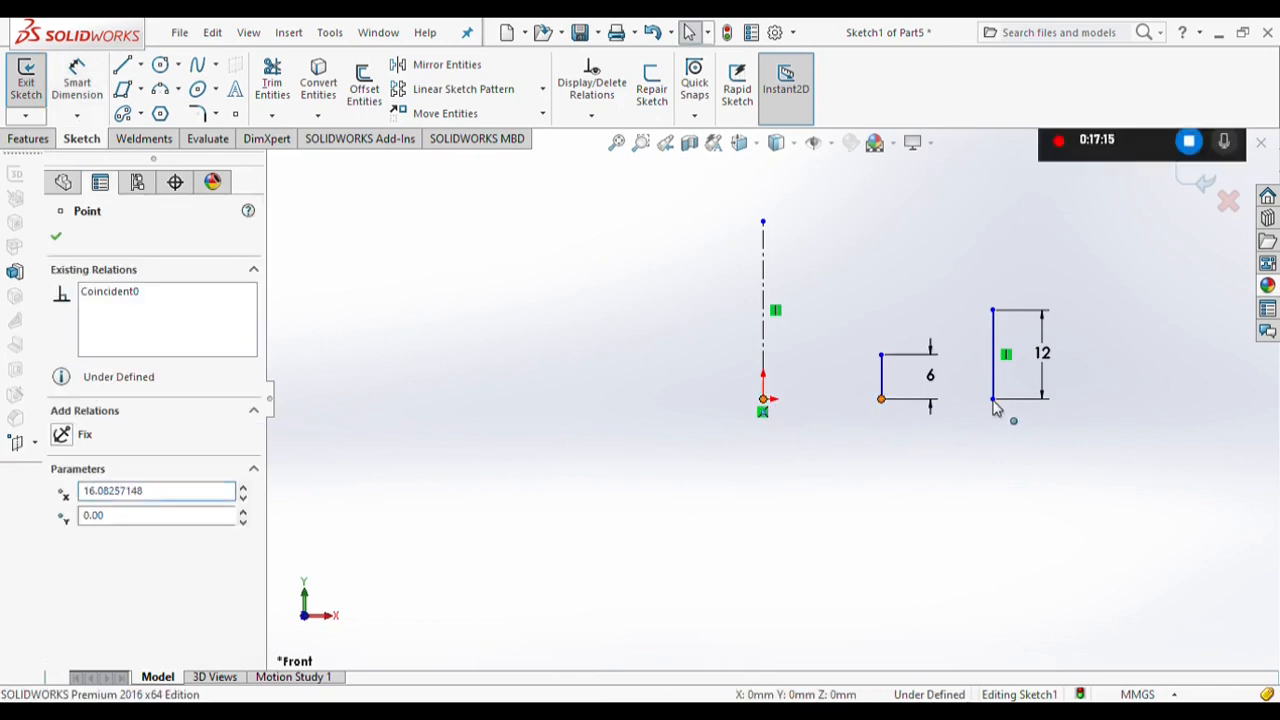
{"action": "left_click", "coordinate": [993, 400], "text": "ctrl"}
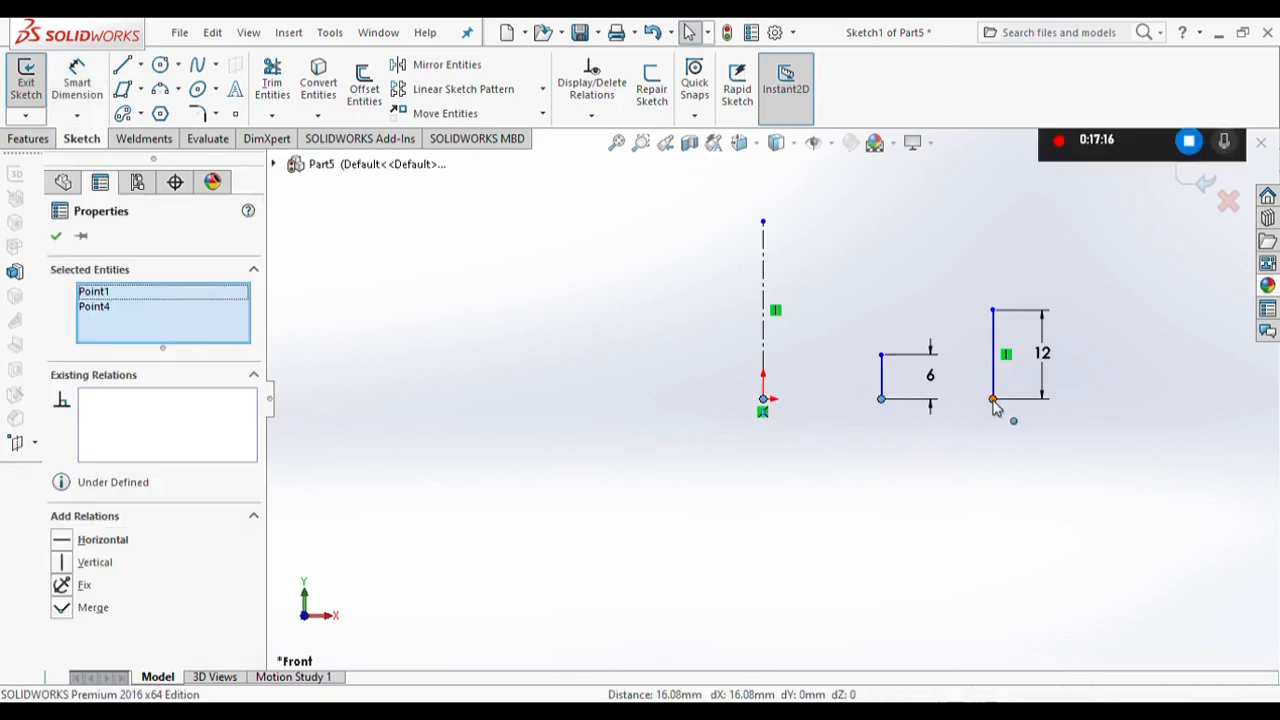
{"action": "left_click", "coordinate": [93, 541]}
Step: Sketch a horizontal line joining the lower endpoints of the two vertical lines
{"action": "left_click", "coordinate": [134, 66]}
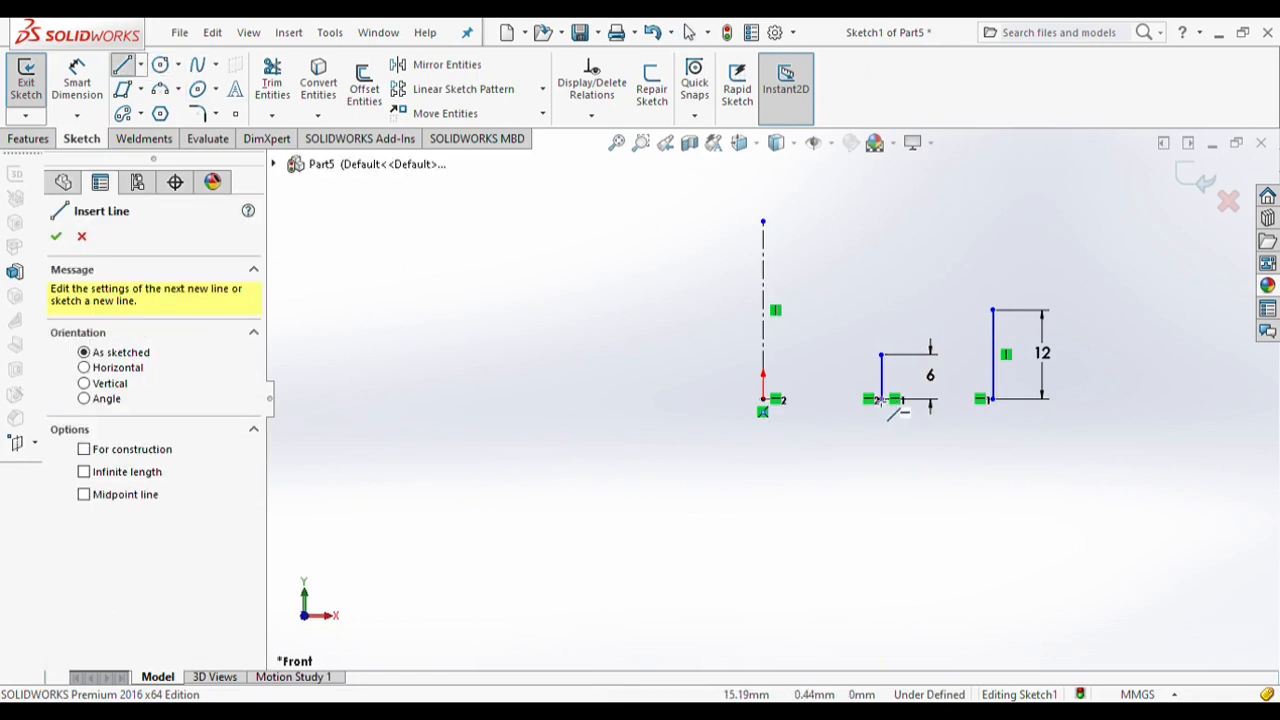
{"action": "left_click_drag", "start_coordinate": [881, 400], "coordinate": [993, 400]}
{"action": "key", "text": "Escape"}
Step: Dimension the inner vertical line 25 mm and the outer vertical line 50 mm from the centerline
{"action": "left_click", "coordinate": [77, 84]}
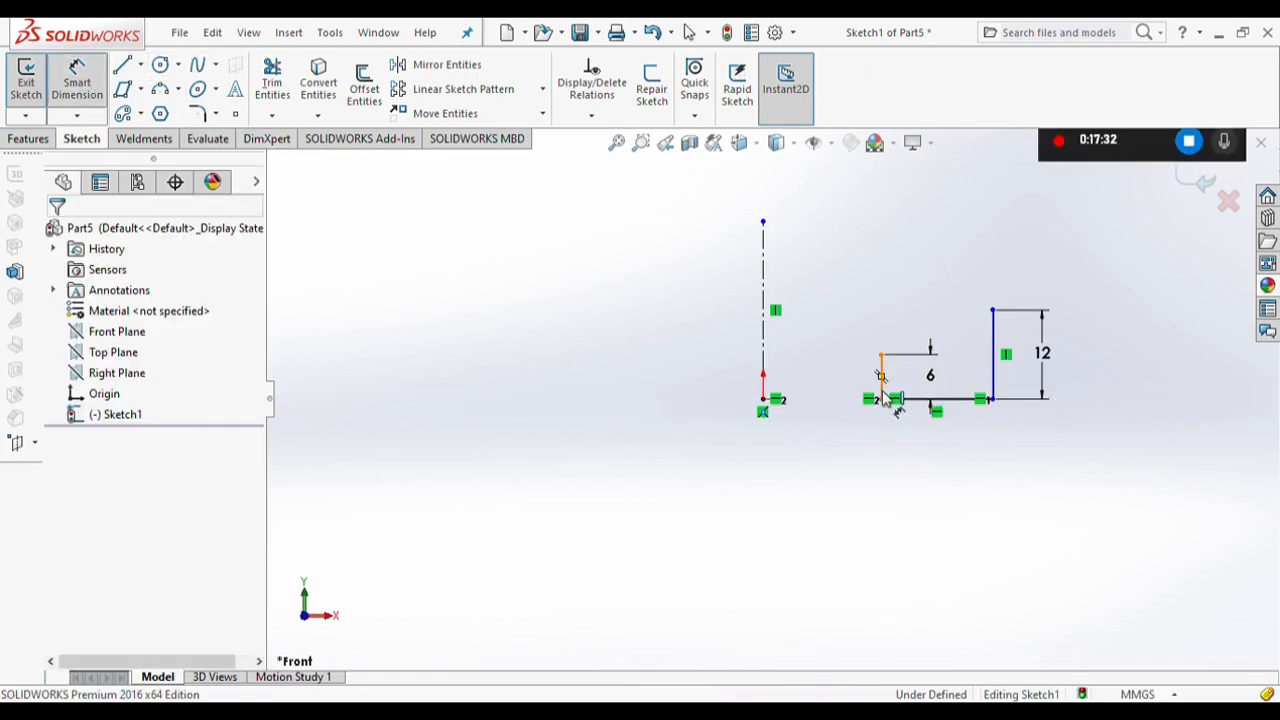
{"action": "left_click", "coordinate": [764, 392]}
{"action": "left_click", "coordinate": [881, 380]}
{"action": "left_click", "coordinate": [818, 455]}
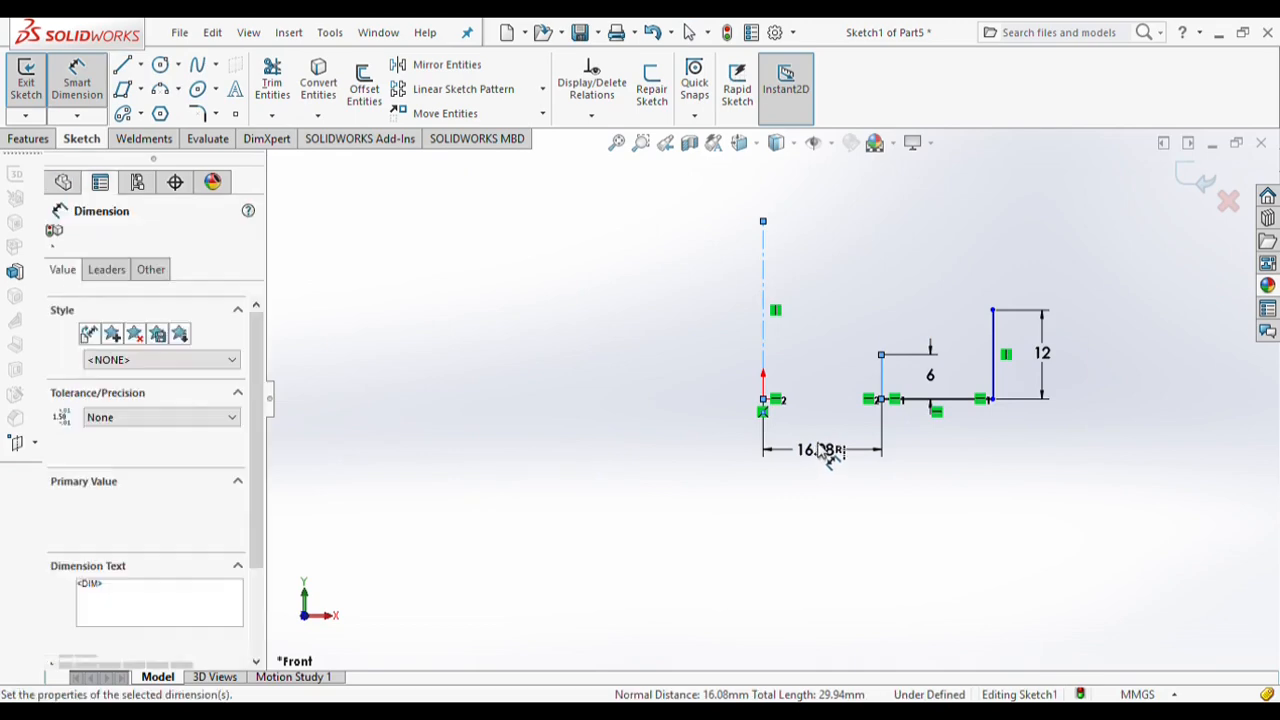
{"action": "type", "text": "25"}
{"action": "key", "text": "Return"}
{"action": "left_click", "coordinate": [993, 385]}
{"action": "left_click", "coordinate": [765, 385]}
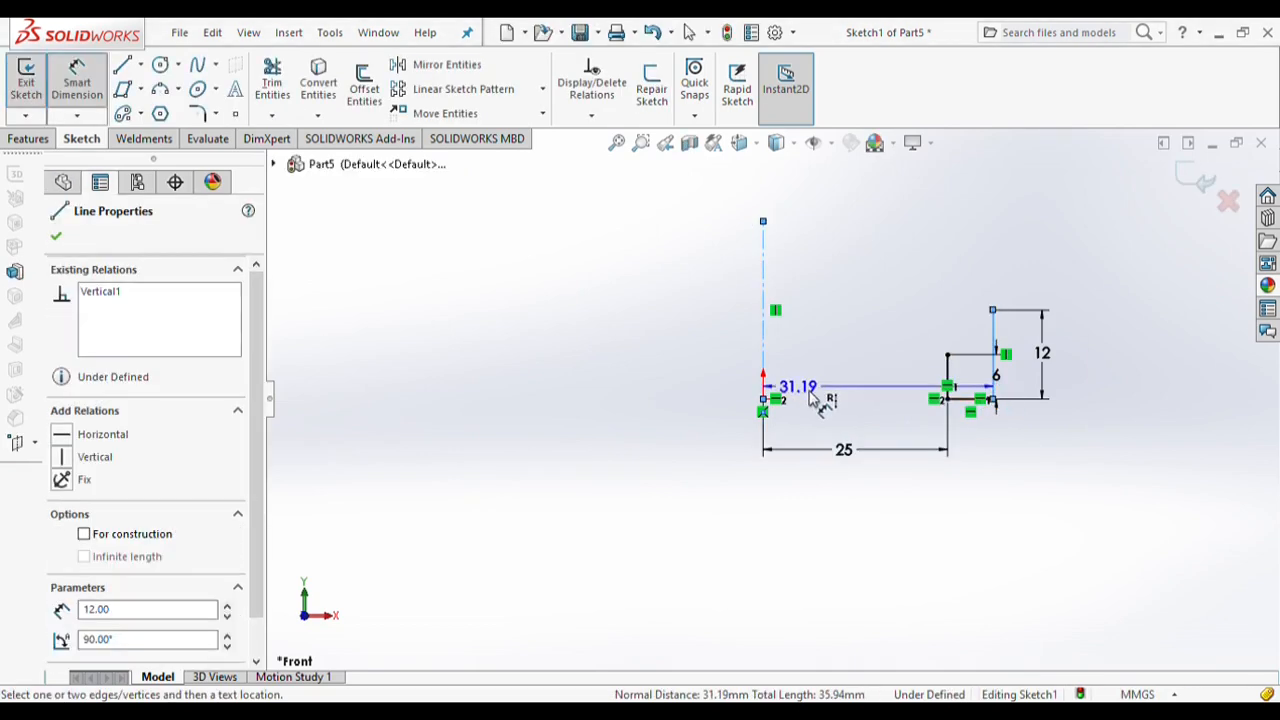
{"action": "left_click", "coordinate": [890, 510]}
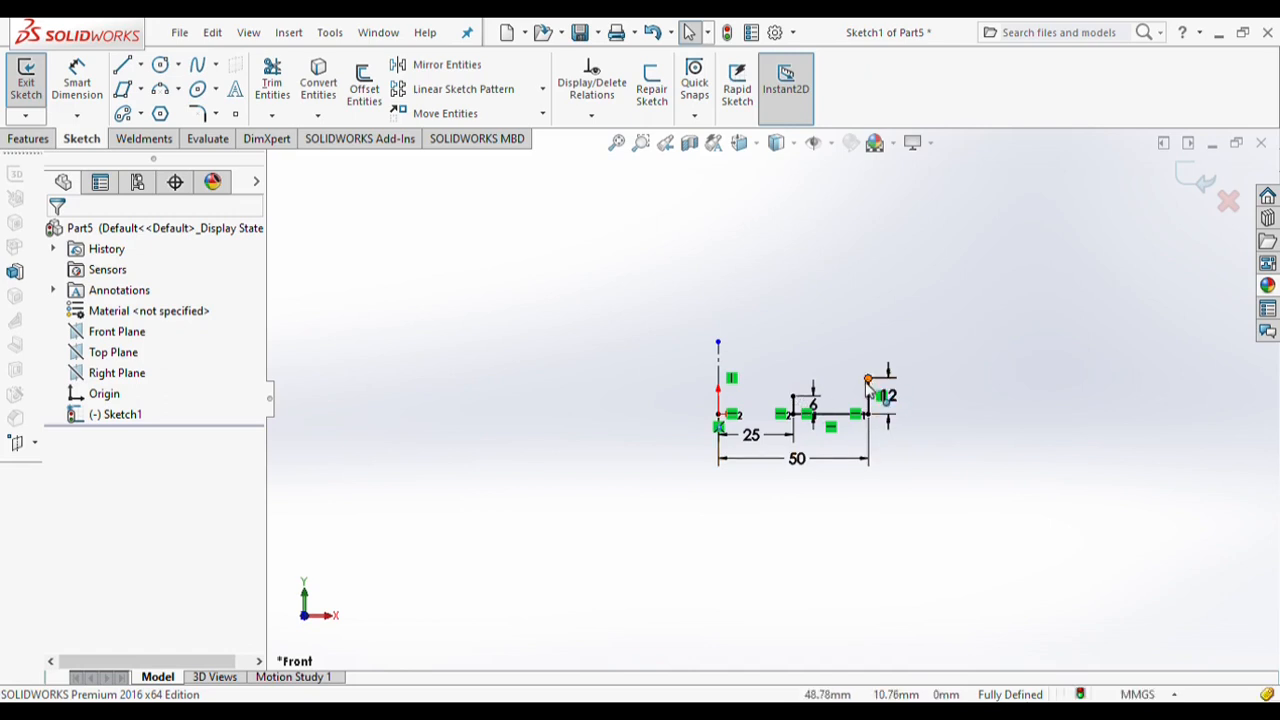
Step: Sketch a downward-bulging 3-point arc joining the upper endpoints of the 6 mm and 12 mm vertical lines
{"action": "scroll", "coordinate": [888, 396], "scroll_direction": "down", "scroll_amount": 3}
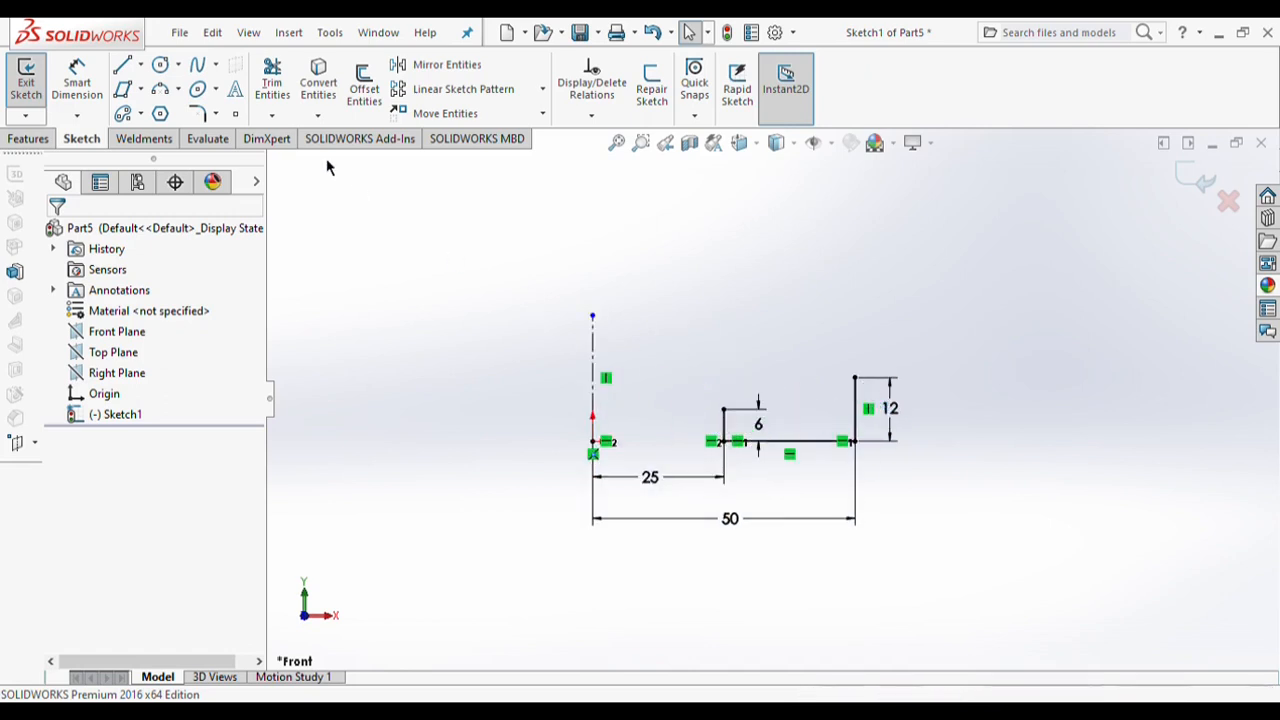
{"action": "left_click", "coordinate": [168, 89]}
{"action": "left_click", "coordinate": [724, 409]}
{"action": "left_click", "coordinate": [855, 377]}
{"action": "left_click", "coordinate": [795, 411]}
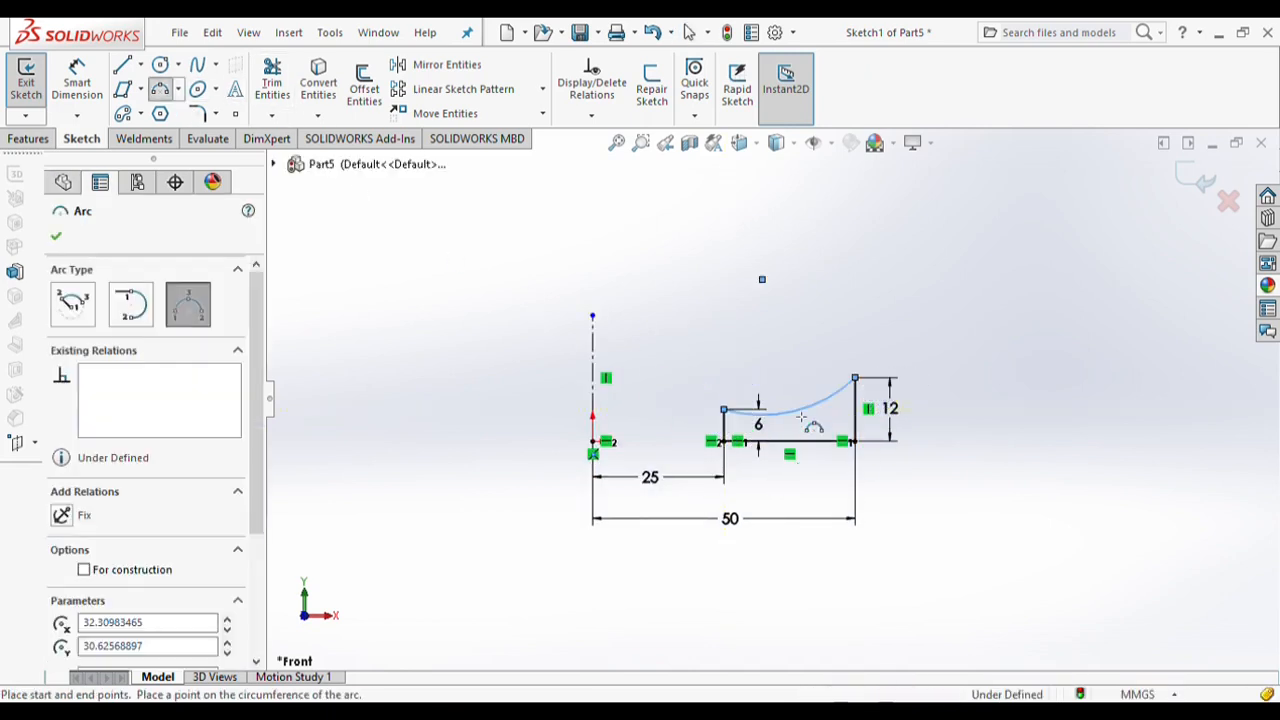
Step: Dimension the arc between the two vertical lines with a radius of 145 mm
{"action": "left_click", "coordinate": [77, 82]}
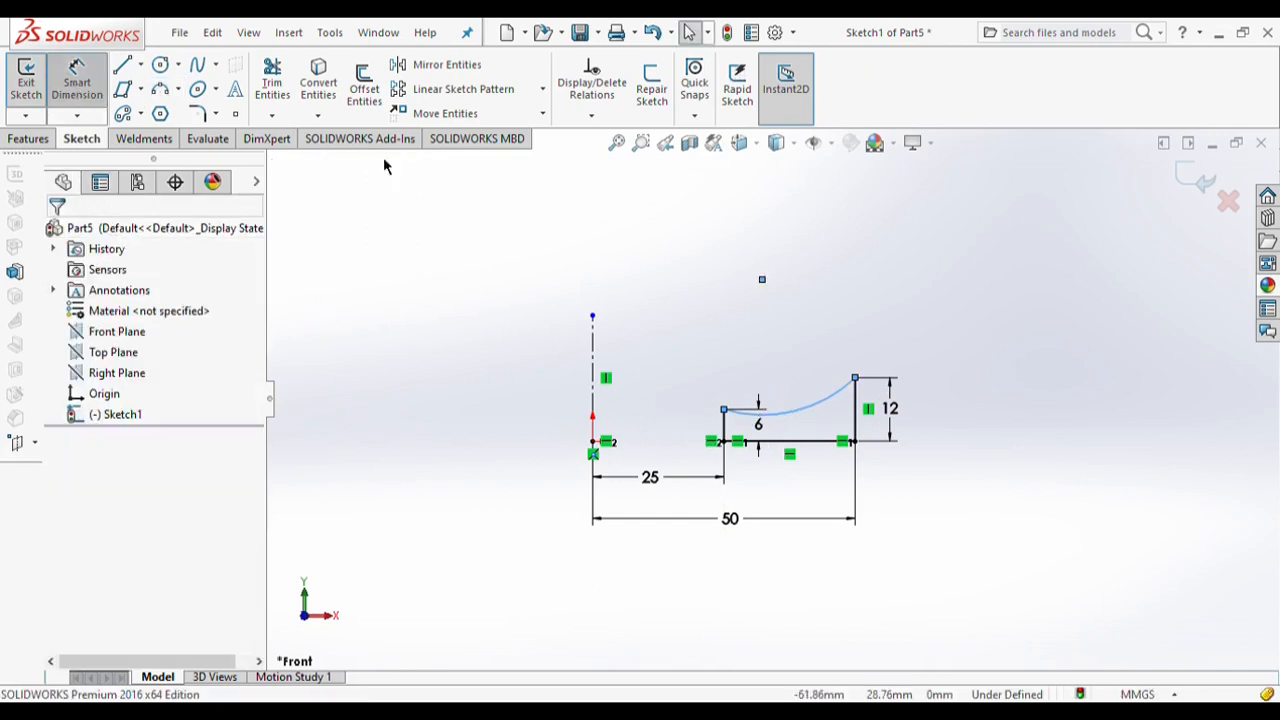
{"action": "left_click", "coordinate": [830, 394]}
{"action": "left_click", "coordinate": [808, 340]}
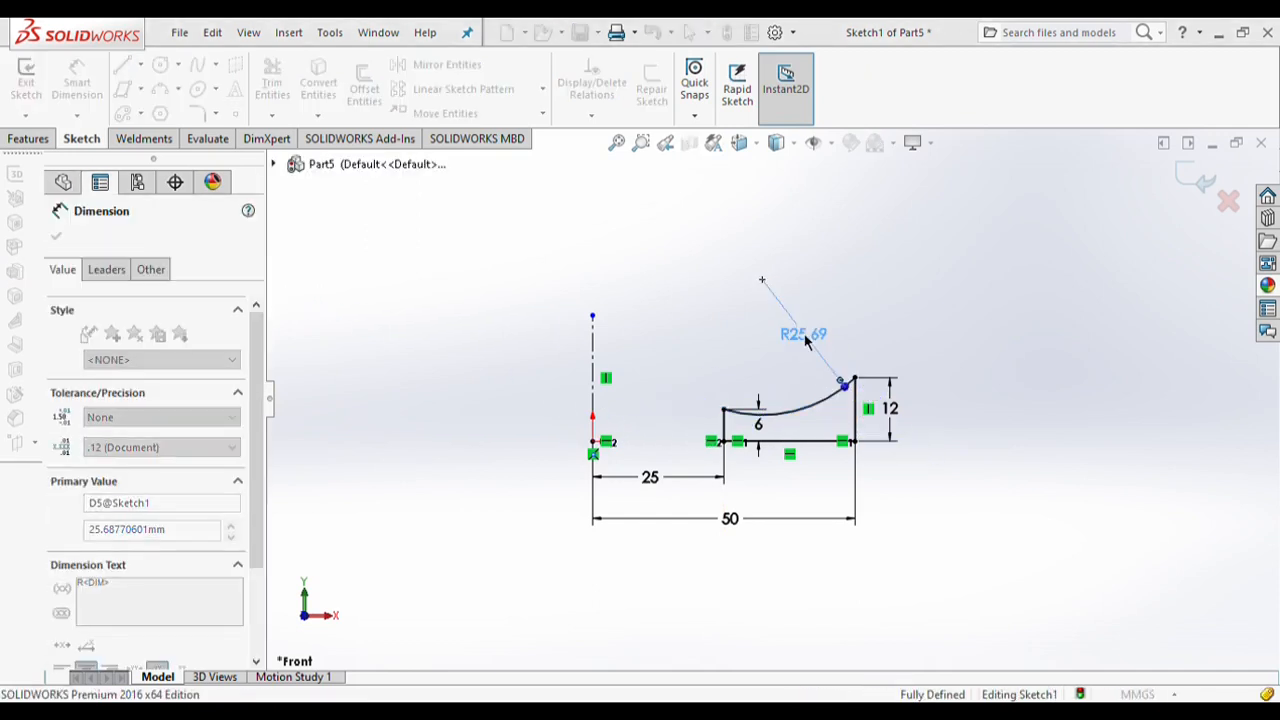
{"action": "type", "text": "145"}
{"action": "key", "text": "Return"}
{"action": "left_click", "coordinate": [56, 235]}
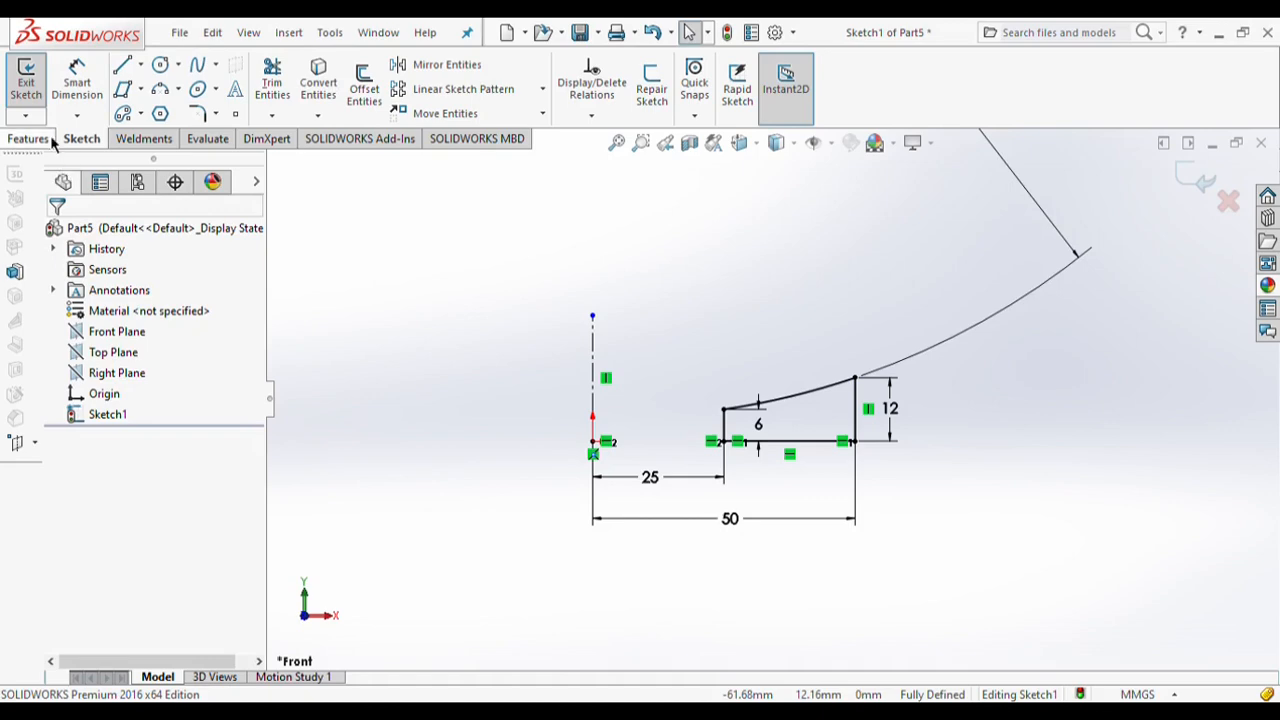
Step: Revolve the closed profile 360 degrees about the vertical centerline to form the ring
{"action": "left_click", "coordinate": [50, 137]}
{"action": "left_click", "coordinate": [77, 103]}
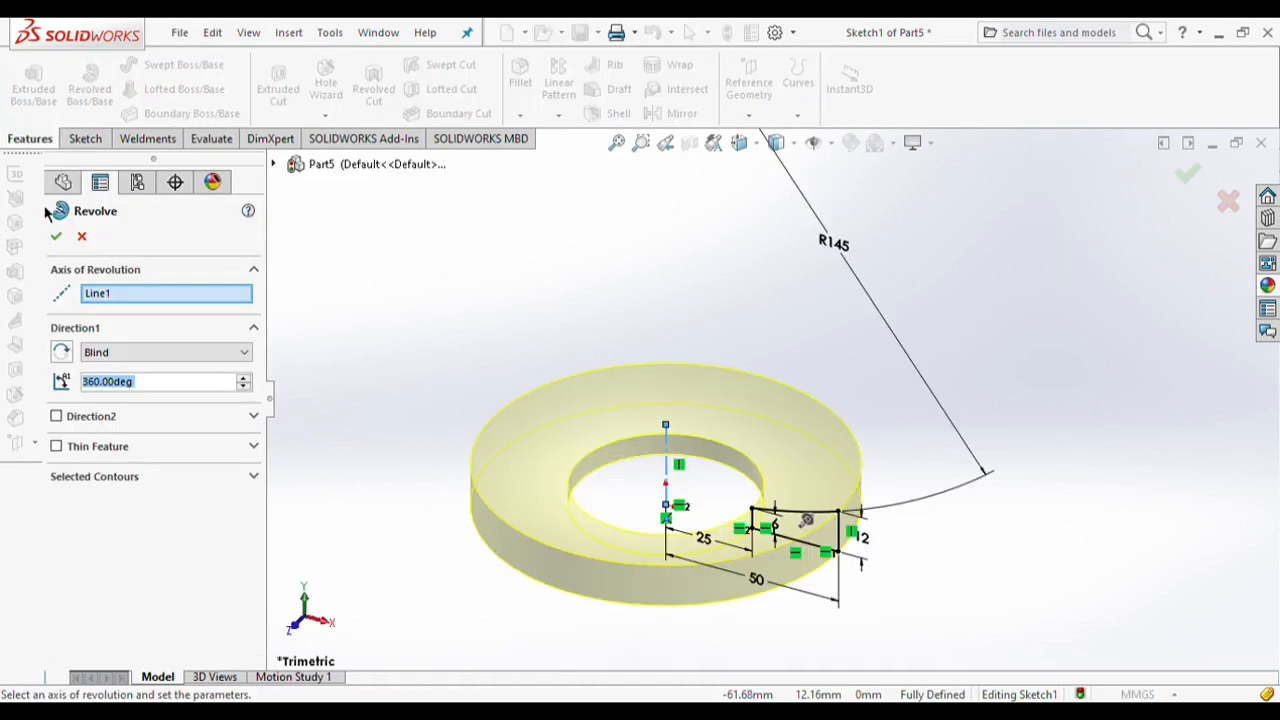
{"action": "left_click", "coordinate": [56, 237]}
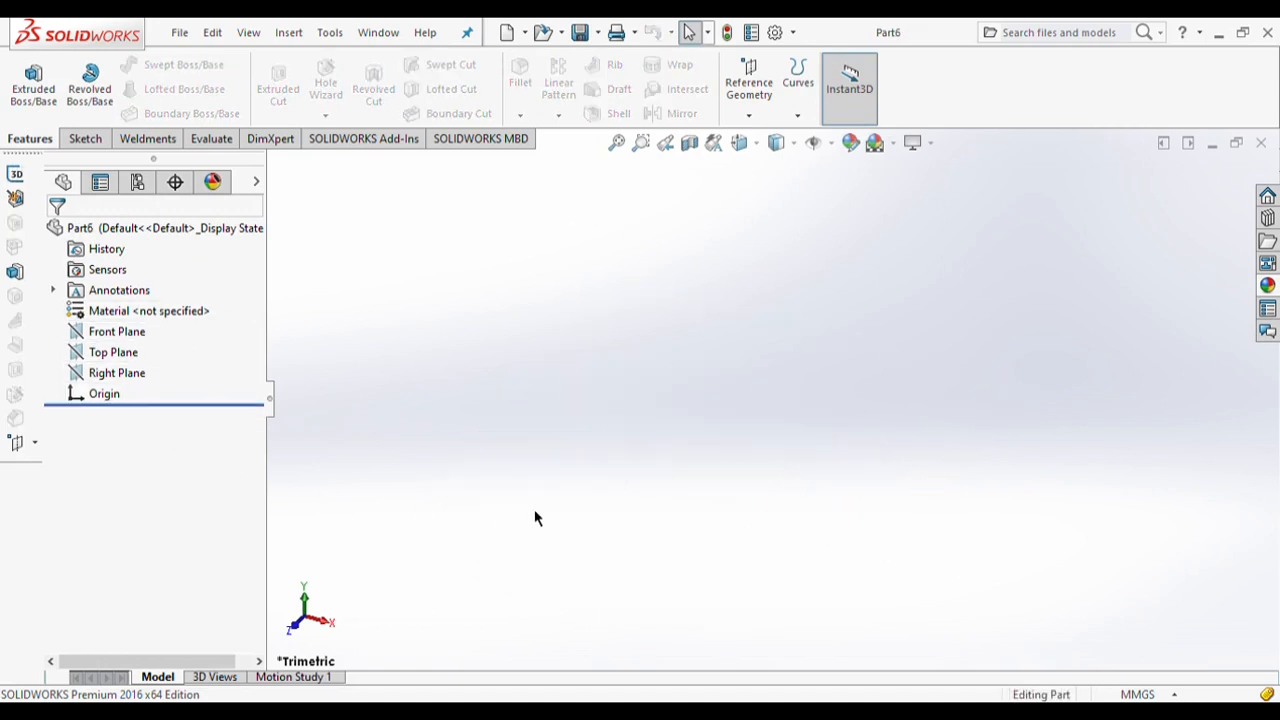
Step: In the new part, sketch a center rectangle about 116 mm tall on the Top Plane, centered on the origin
{"action": "left_click", "coordinate": [122, 352]}
{"action": "left_click", "coordinate": [202, 325]}
{"action": "left_click", "coordinate": [82, 139]}
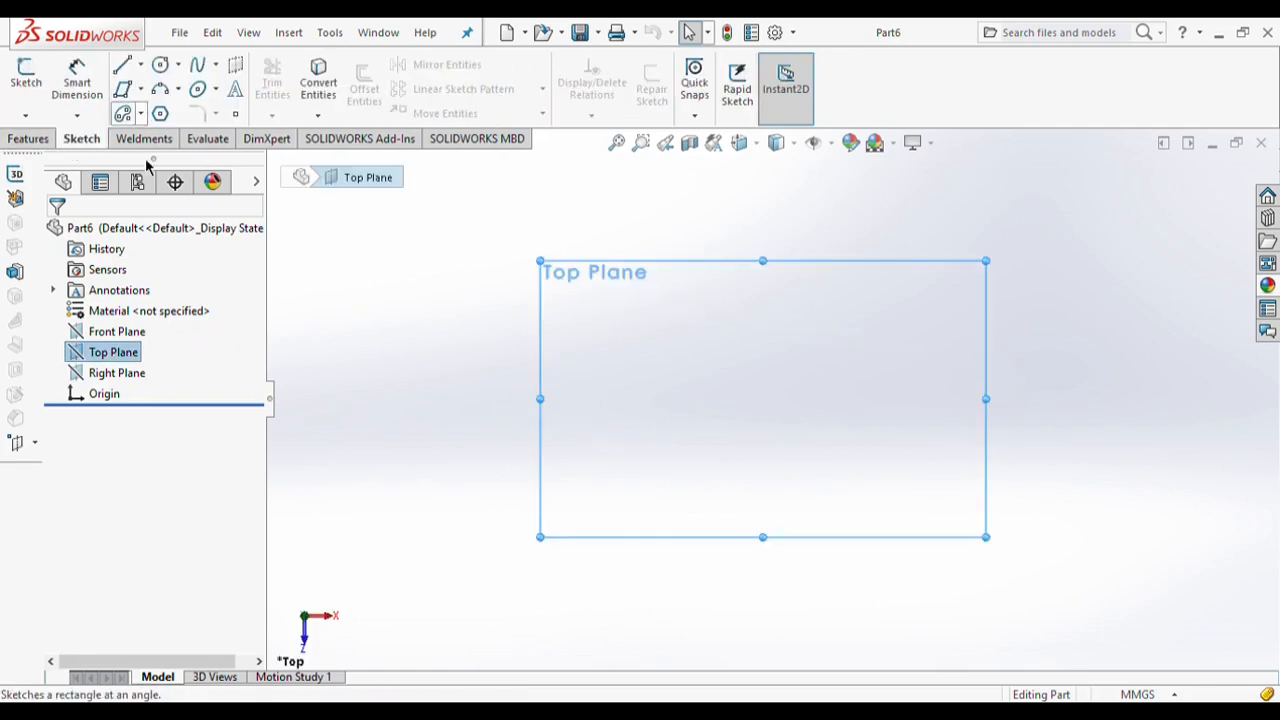
{"action": "left_click", "coordinate": [123, 88]}
{"action": "left_click", "coordinate": [762, 398]}
{"action": "left_click", "coordinate": [940, 543]}
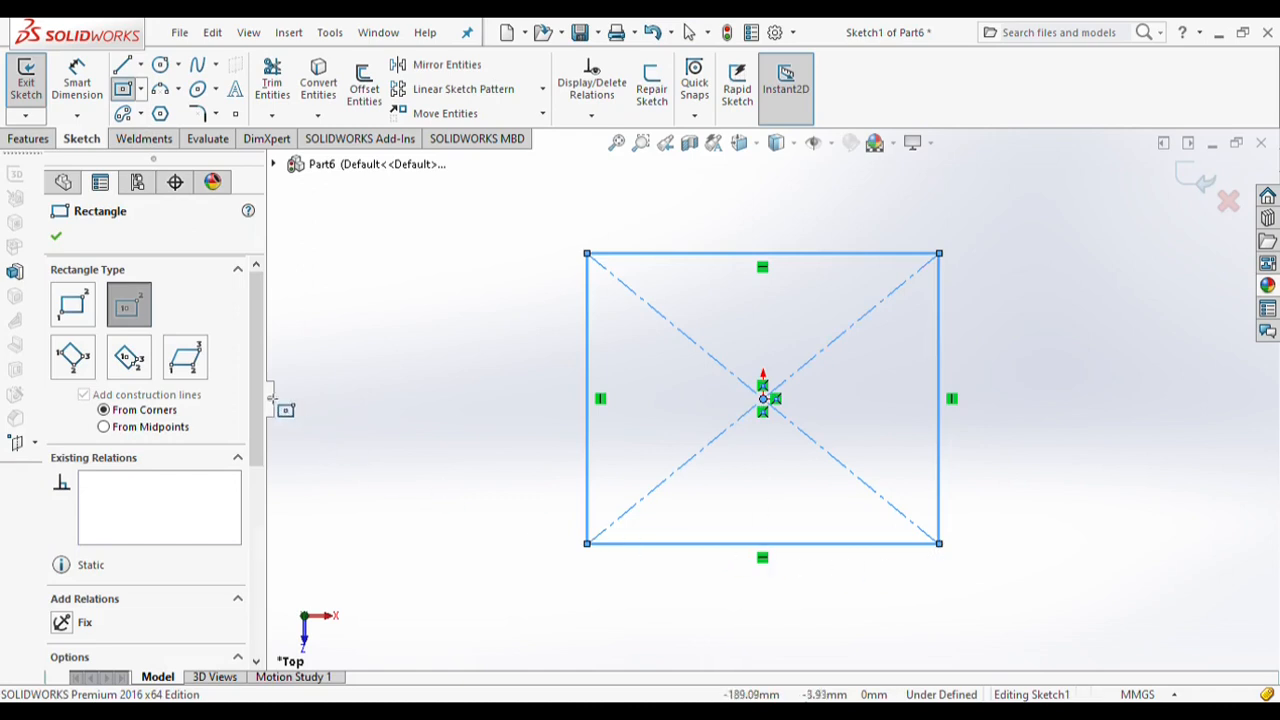
{"action": "key", "text": "Escape"}
Step: Add an Equal relation between two adjacent sides of the rectangle to make it square
{"action": "left_click", "coordinate": [589, 452]}
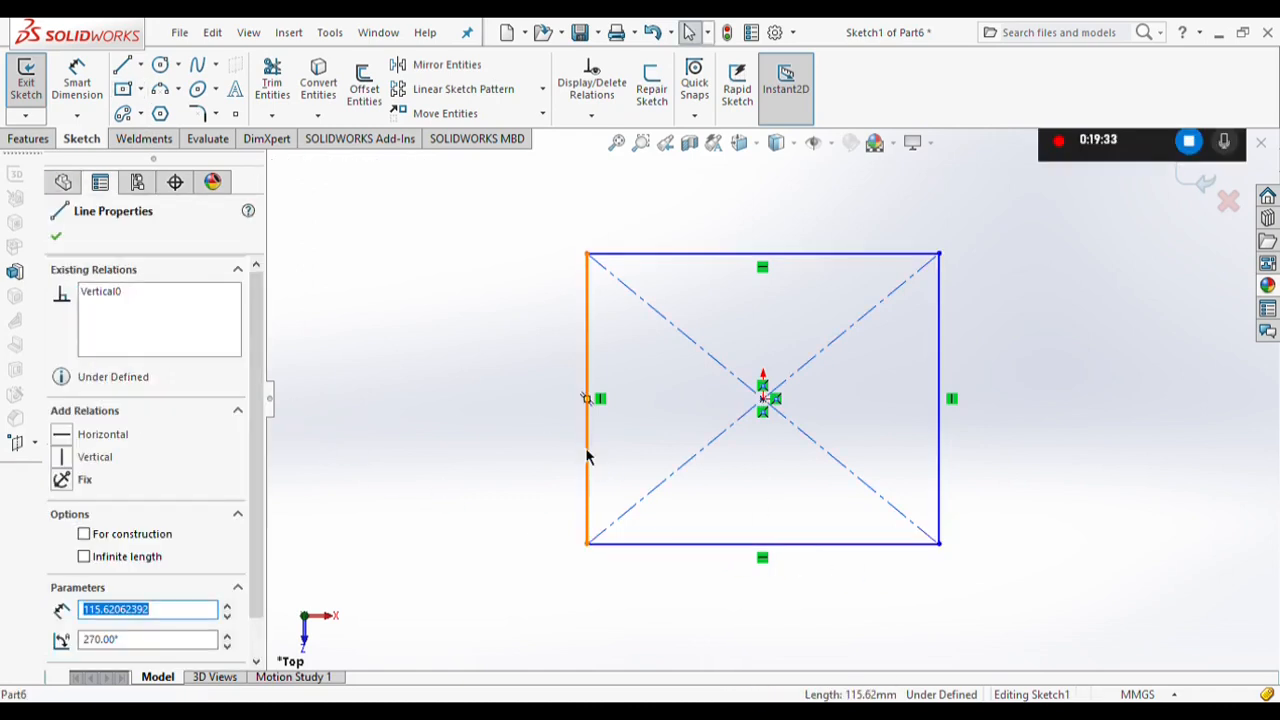
{"action": "left_click", "coordinate": [669, 254], "text": "ctrl"}
{"action": "scroll", "coordinate": [174, 582], "scroll_direction": "down", "scroll_amount": 2}
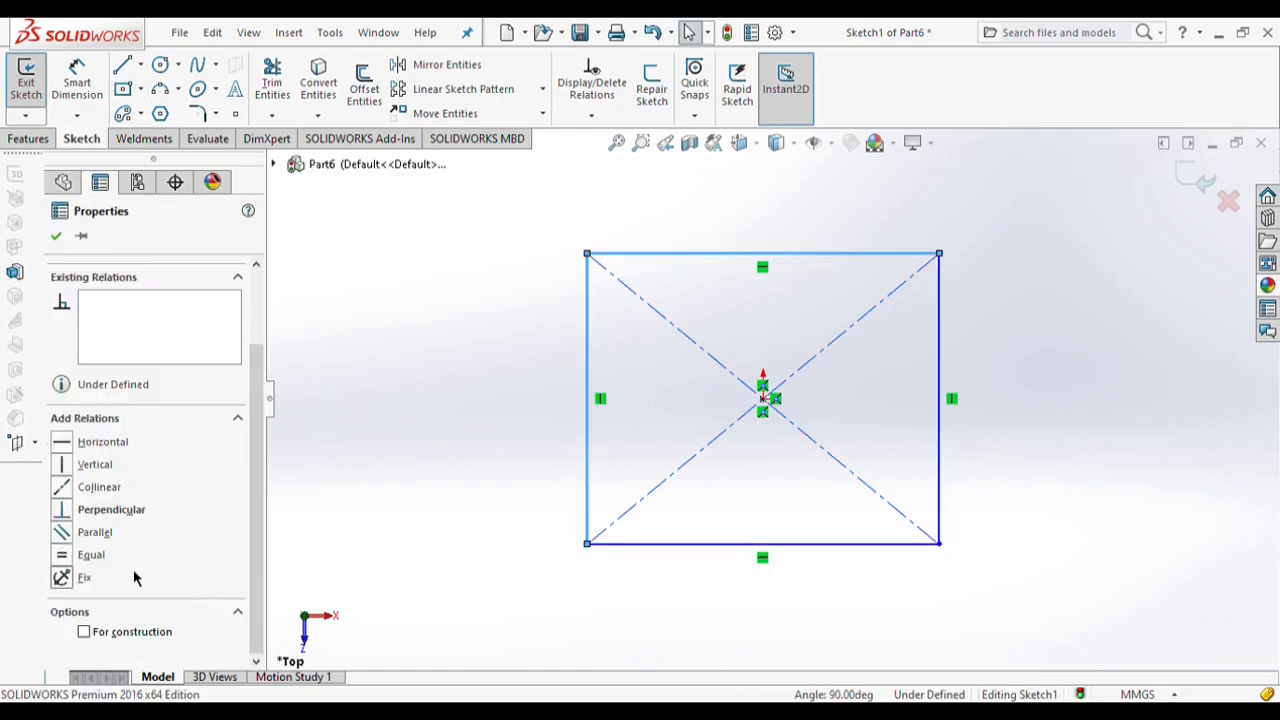
{"action": "left_click", "coordinate": [90, 556]}
Step: Dimension the square's side as 76 mm
{"action": "left_click", "coordinate": [77, 88]}
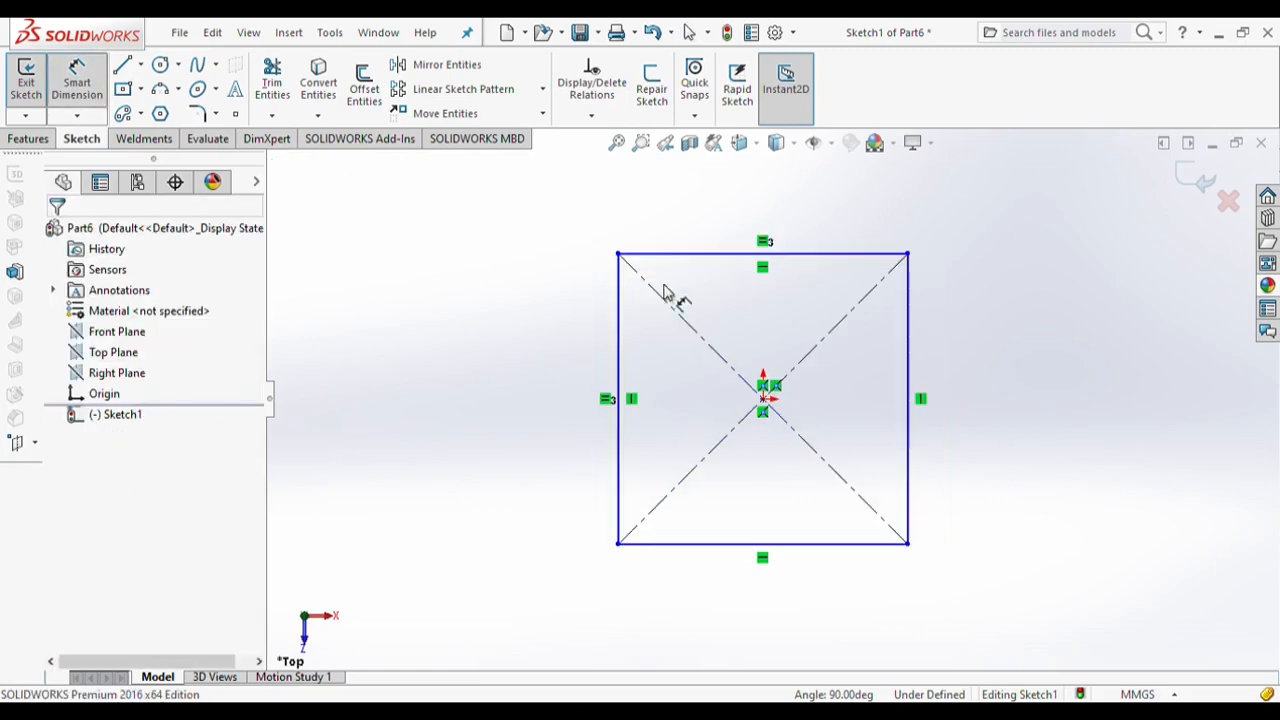
{"action": "left_click", "coordinate": [619, 357]}
{"action": "left_click", "coordinate": [517, 370]}
{"action": "type", "text": "76"}
{"action": "key", "text": "Return"}
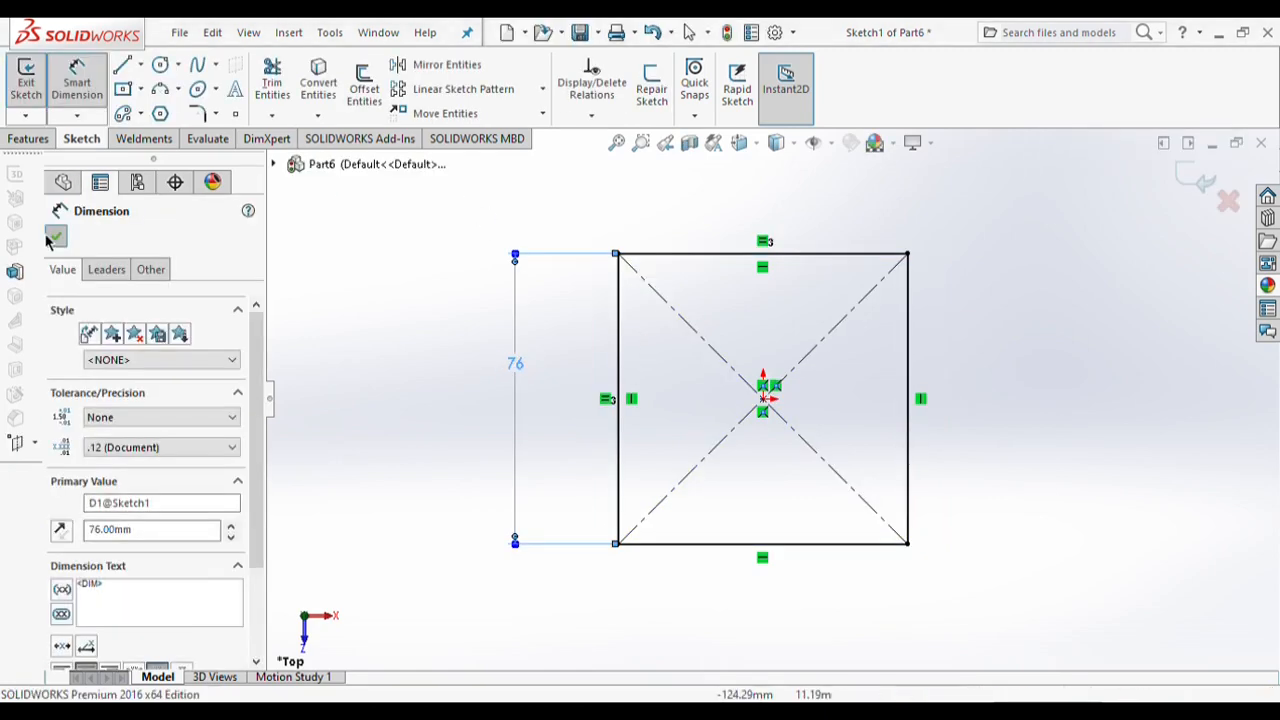
{"action": "key", "text": "Escape"}
Step: Extrude the 76 mm square upward as a blind boss to form the block
{"action": "left_click", "coordinate": [28, 138]}
{"action": "left_click", "coordinate": [35, 92]}
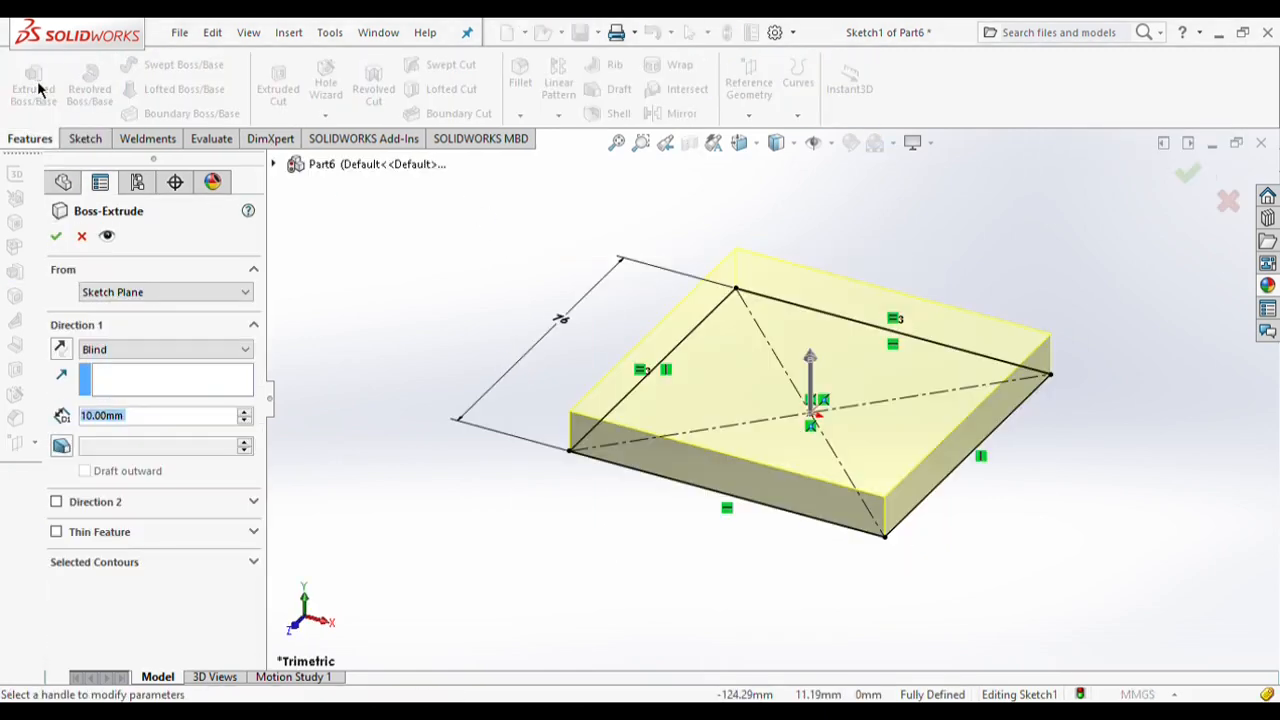
{"action": "key", "text": "Return"}
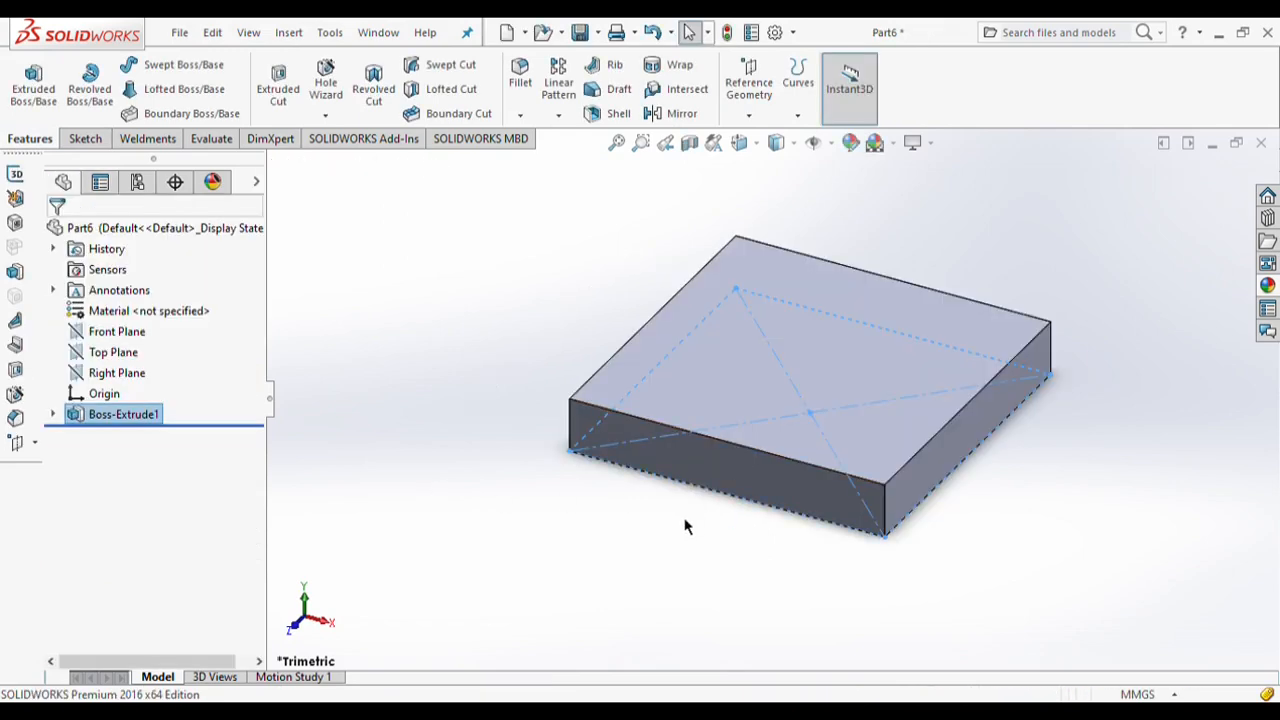
Step: Start a sketch on the Front Plane with a vertical centerline rising from the origin past the block's upper edge
{"action": "left_click", "coordinate": [128, 335]}
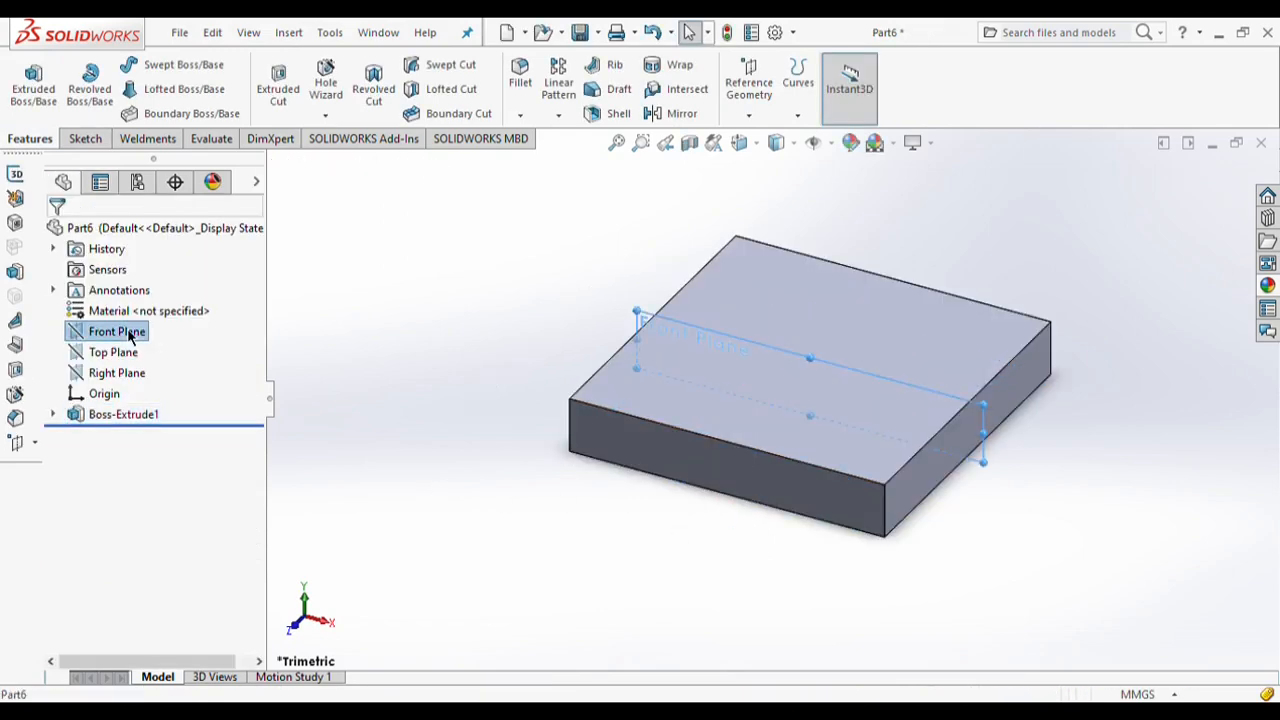
{"action": "left_click", "coordinate": [206, 306]}
{"action": "left_click", "coordinate": [84, 139]}
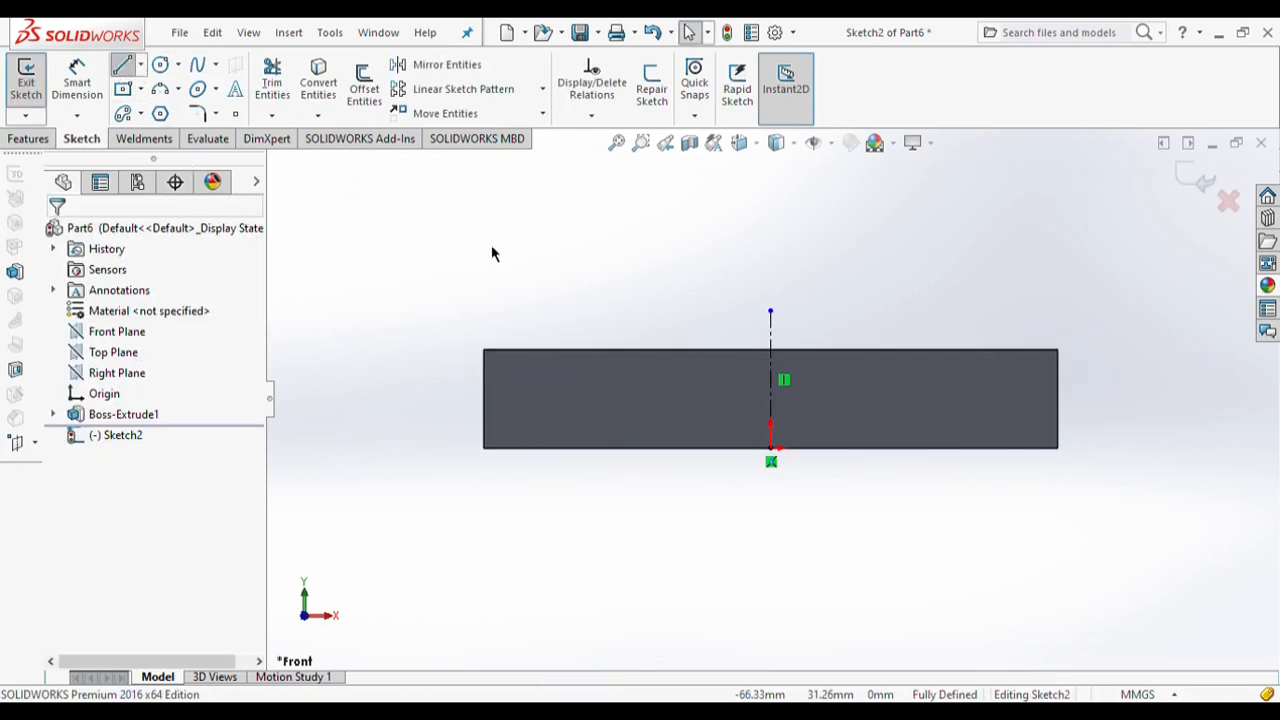
Step: Sketch a stepped half-profile from the centerline across the block's thickness, about 21 mm wide above and 34 mm wide below
{"action": "left_click", "coordinate": [932, 378]}
{"action": "left_click", "coordinate": [1031, 378]}
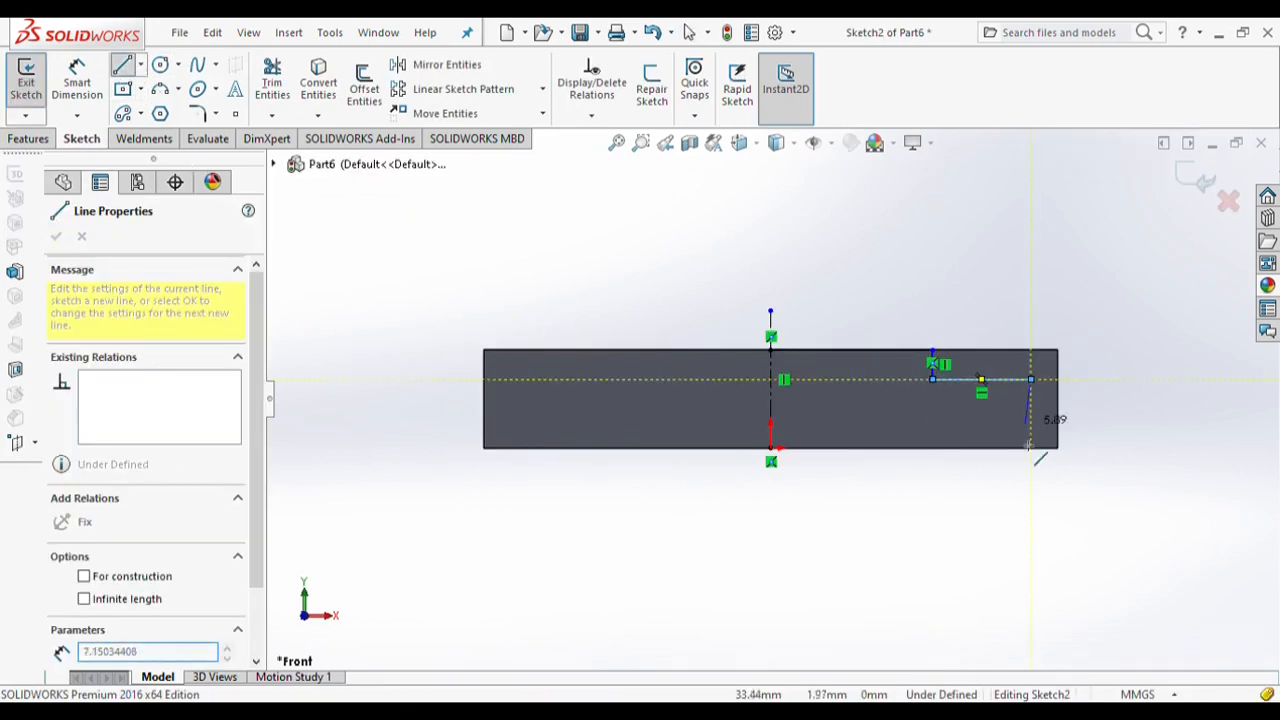
{"action": "left_click", "coordinate": [1031, 448]}
{"action": "left_click", "coordinate": [771, 448]}
{"action": "key", "text": "Escape"}
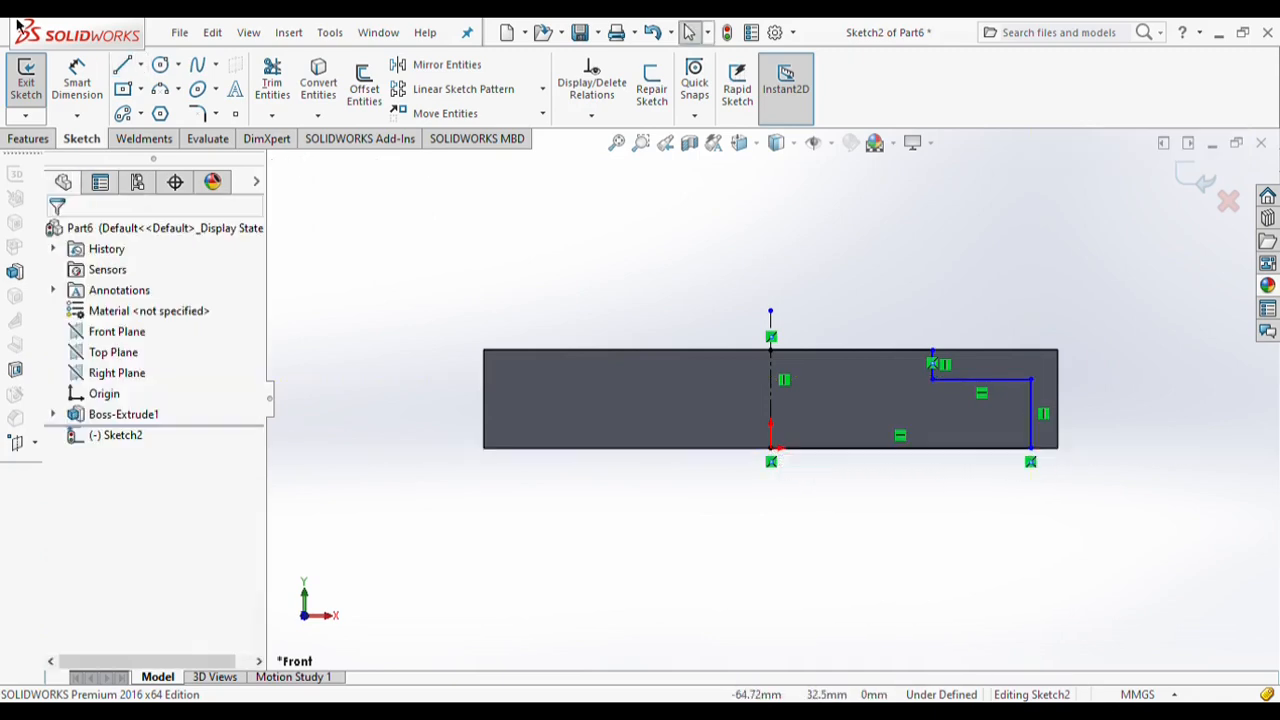
Step: Dimension the profile's lower horizontal line 31 mm and its upper vertical line 25 mm from the centerline
{"action": "left_click", "coordinate": [77, 82]}
{"action": "left_click", "coordinate": [990, 448]}
{"action": "left_click", "coordinate": [857, 490]}
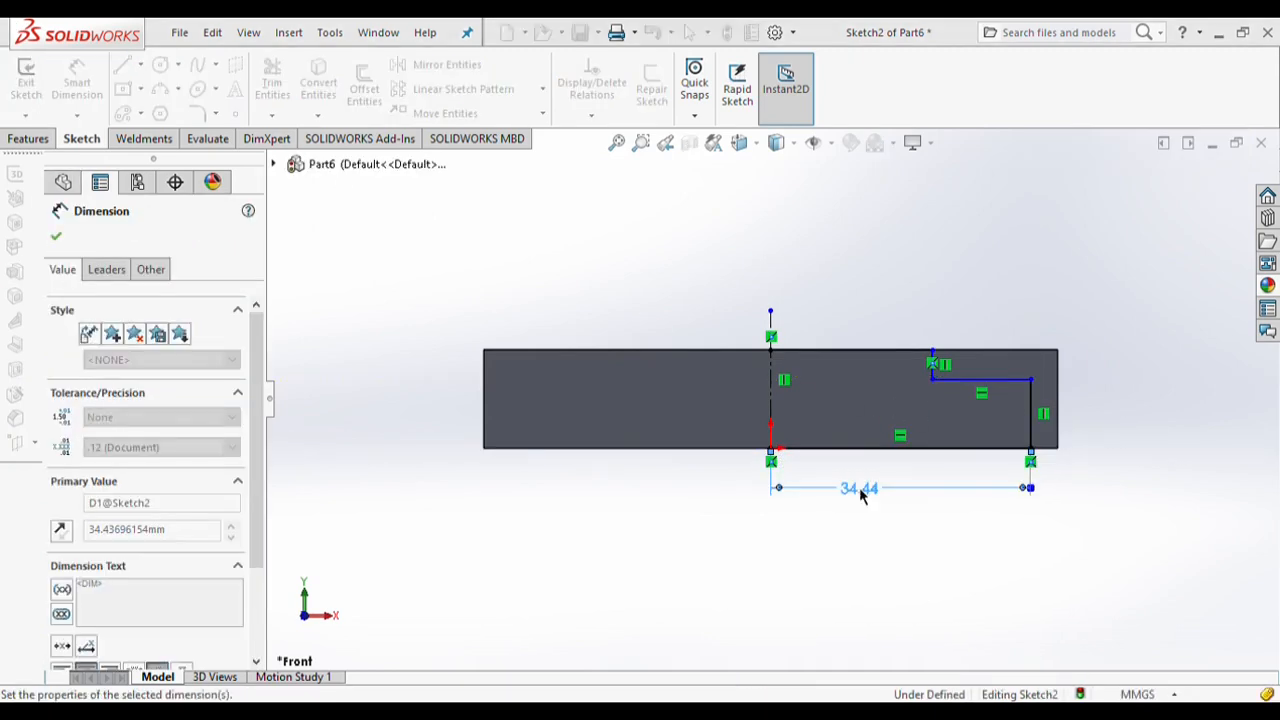
{"action": "type", "text": "31"}
{"action": "key", "text": "Return"}
{"action": "left_click", "coordinate": [932, 372]}
{"action": "left_click", "coordinate": [771, 375]}
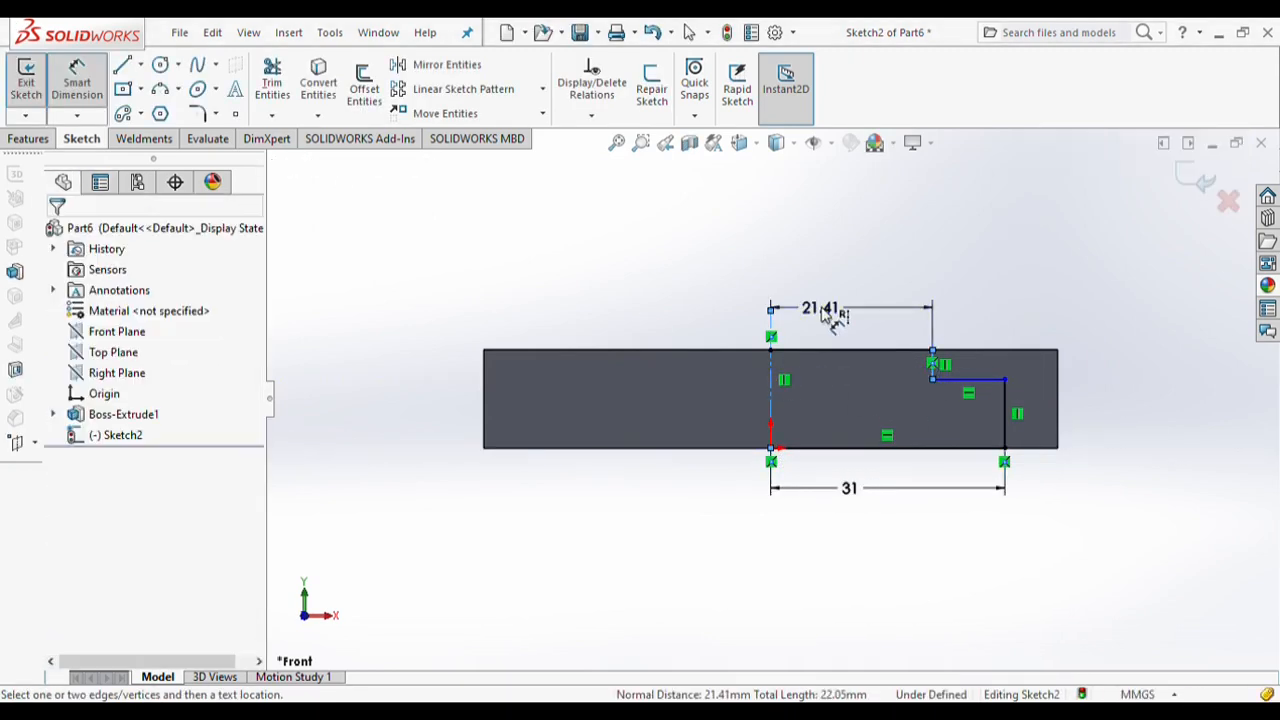
{"action": "left_click", "coordinate": [829, 316]}
{"action": "type", "text": "25"}
{"action": "key", "text": "Return"}
Step: Dimension the lower vertical line of the stepped profile as 6 mm
{"action": "left_click", "coordinate": [1005, 420]}
{"action": "left_click", "coordinate": [1103, 423]}
{"action": "type", "text": "6"}
{"action": "key", "text": "Return"}
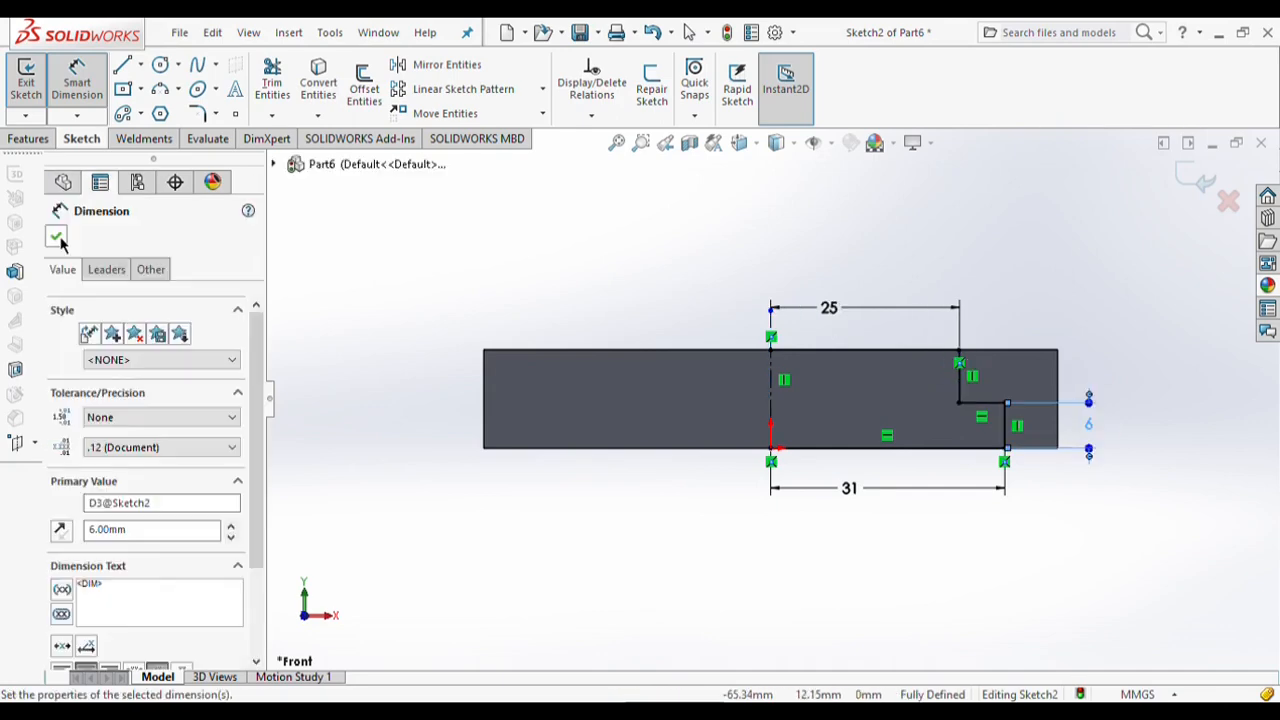
{"action": "left_click", "coordinate": [57, 238]}
Step: Cut the stepped hole through the block by revolving the profile about the vertical centerline
{"action": "left_click", "coordinate": [44, 142]}
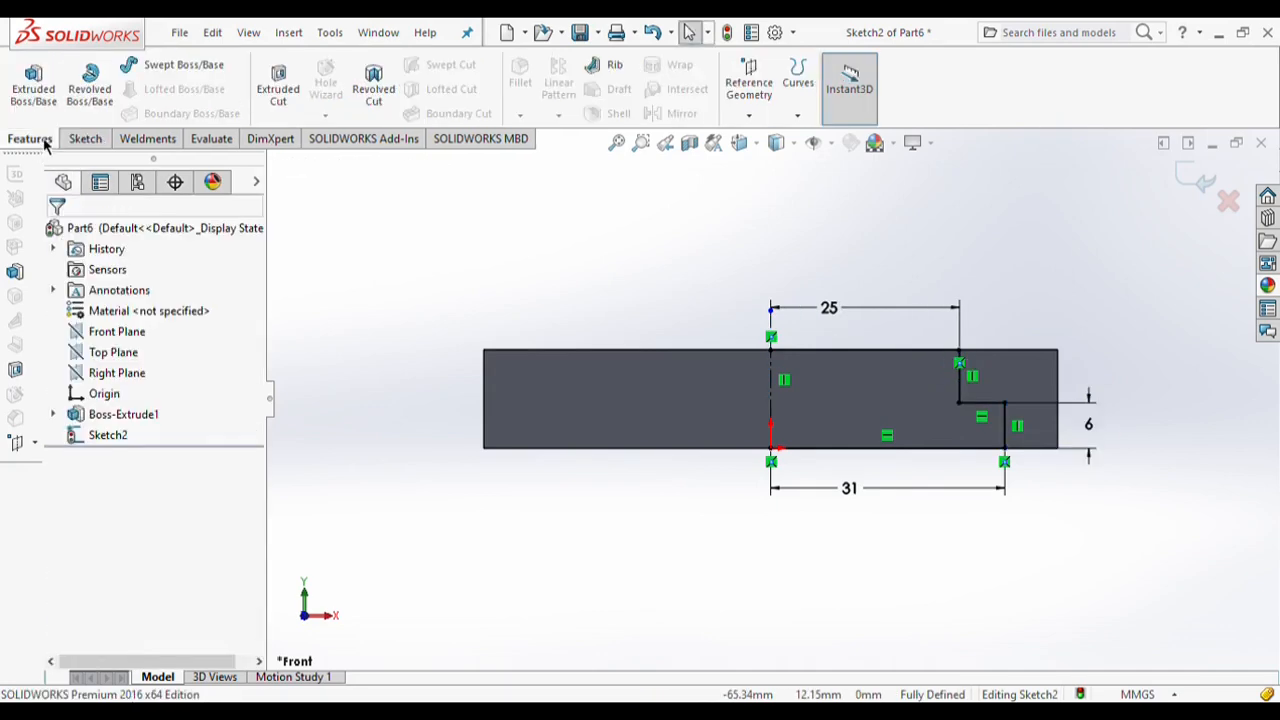
{"action": "left_click", "coordinate": [368, 92]}
{"action": "middle_click_drag", "start_coordinate": [620, 395], "coordinate": [785, 680]}
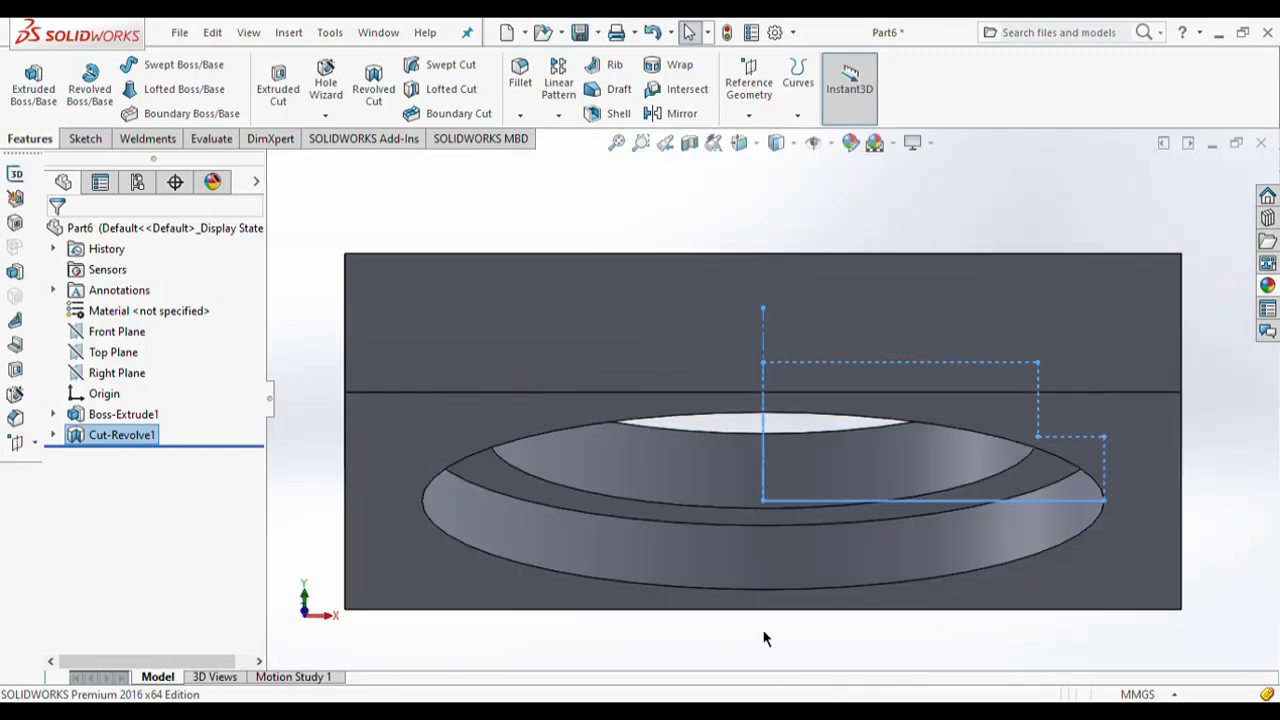
{"action": "left_click", "coordinate": [764, 637]}
{"action": "scroll", "coordinate": [801, 519], "scroll_direction": "up", "scroll_amount": 5}
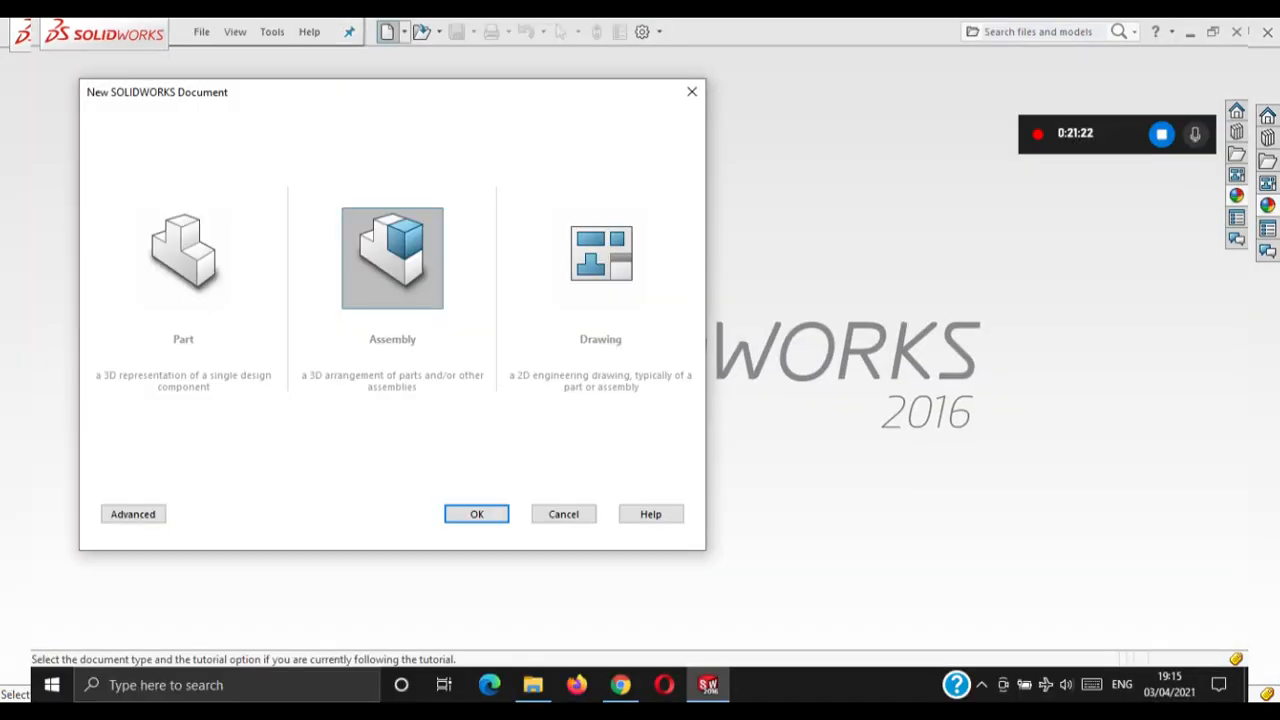
Step: Create a new assembly and insert the 2. Screw, Body, Ring, Sq Block and Wedge parts spaced apart
{"action": "left_click", "coordinate": [476, 514]}
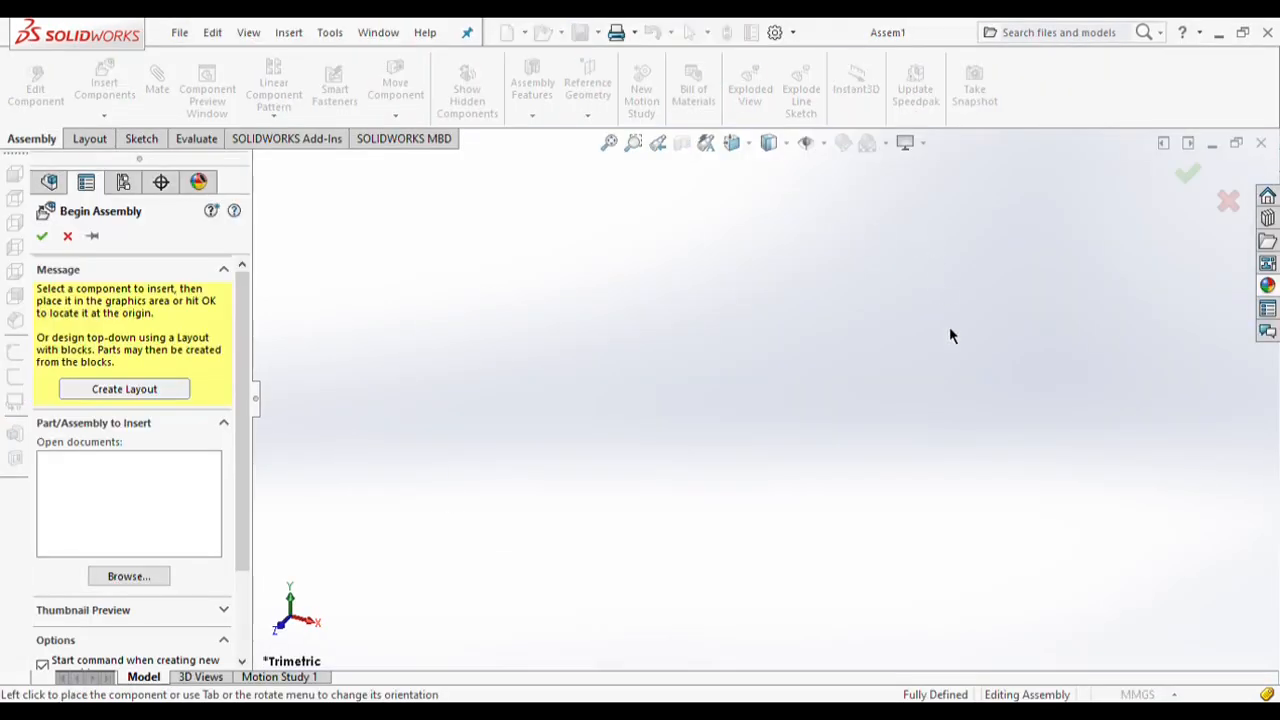
{"action": "key", "text": "Escape"}
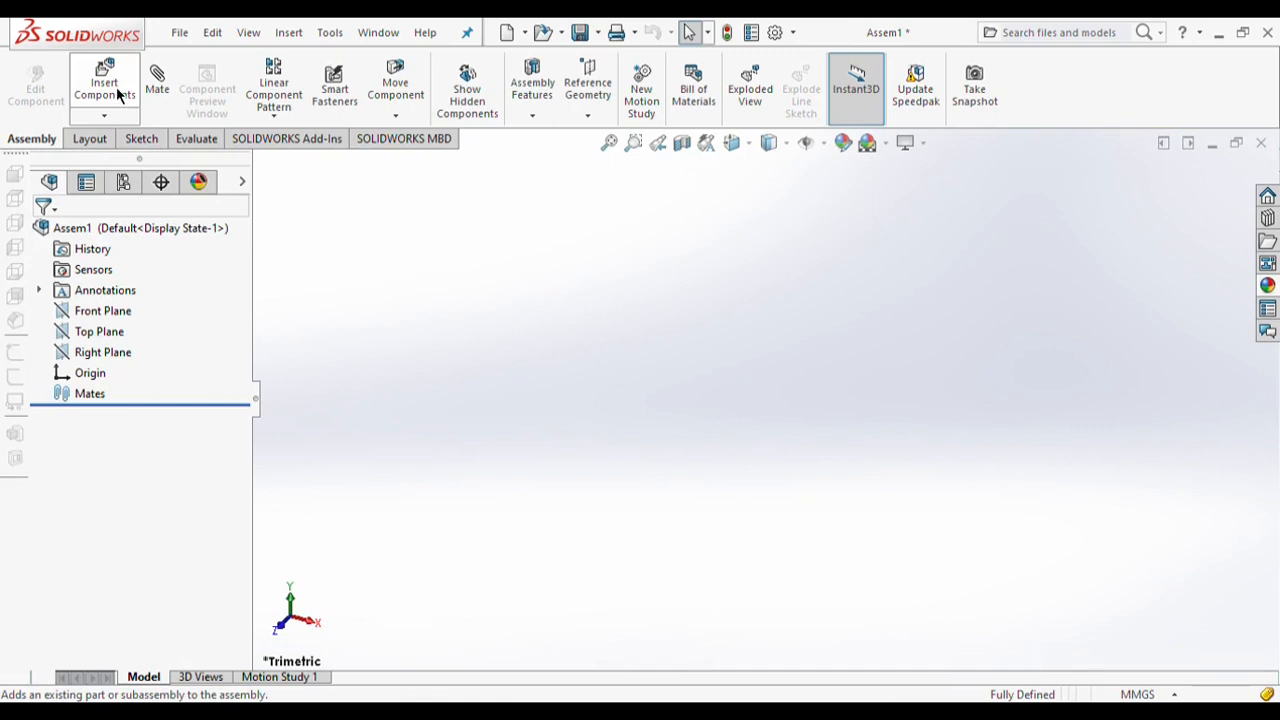
{"action": "left_click", "coordinate": [105, 88]}
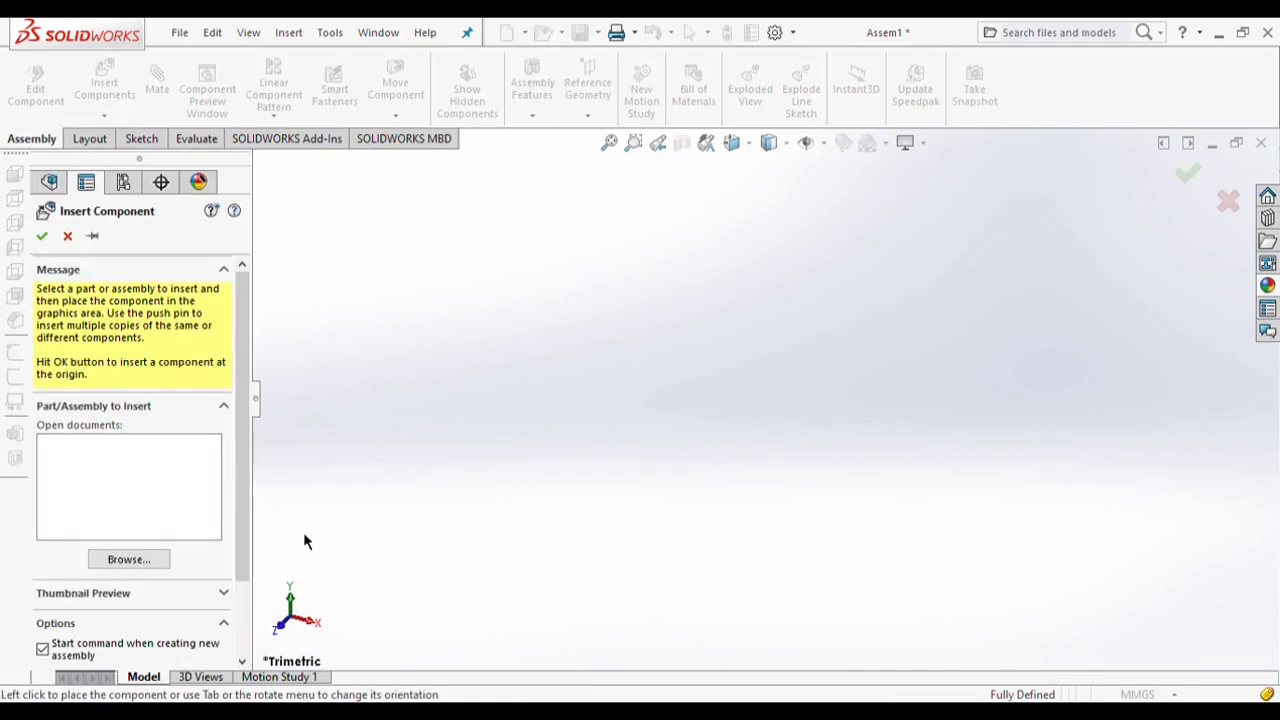
{"action": "left_click", "coordinate": [140, 563]}
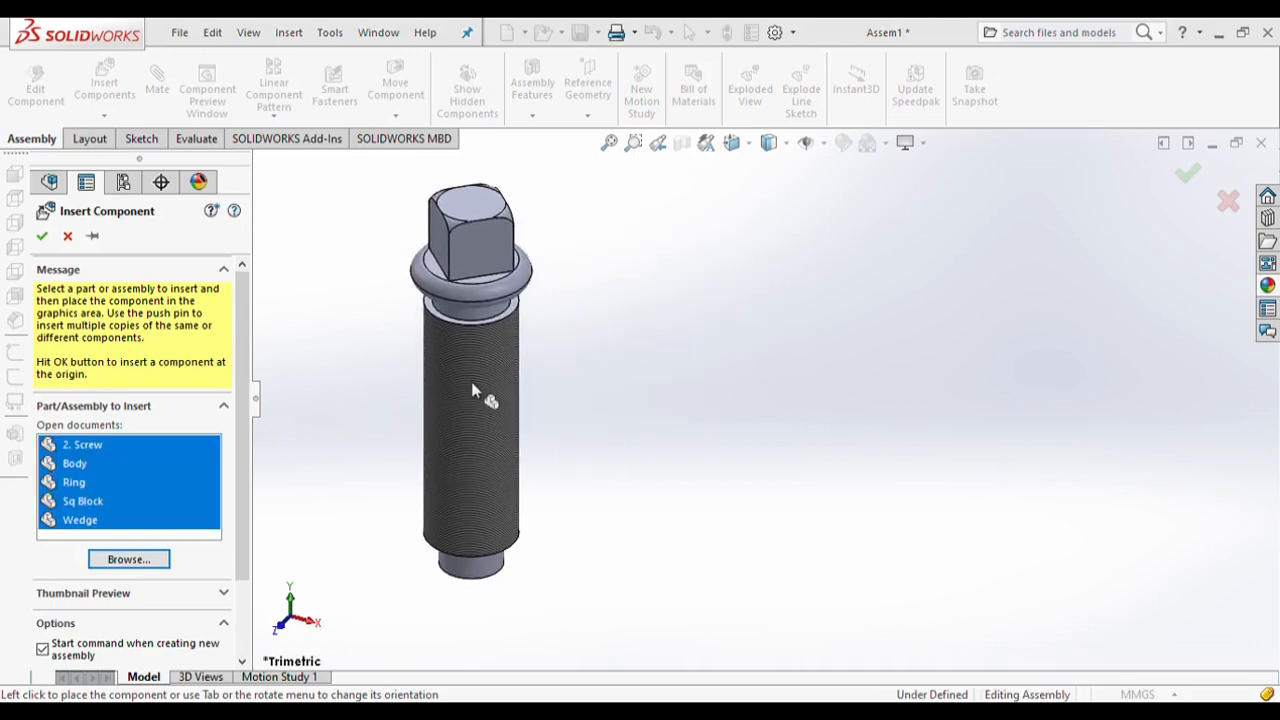
{"action": "left_click", "coordinate": [473, 390]}
Step: Float the fixed 2. Screw component so that it can move freely
{"action": "left_click", "coordinate": [727, 473]}
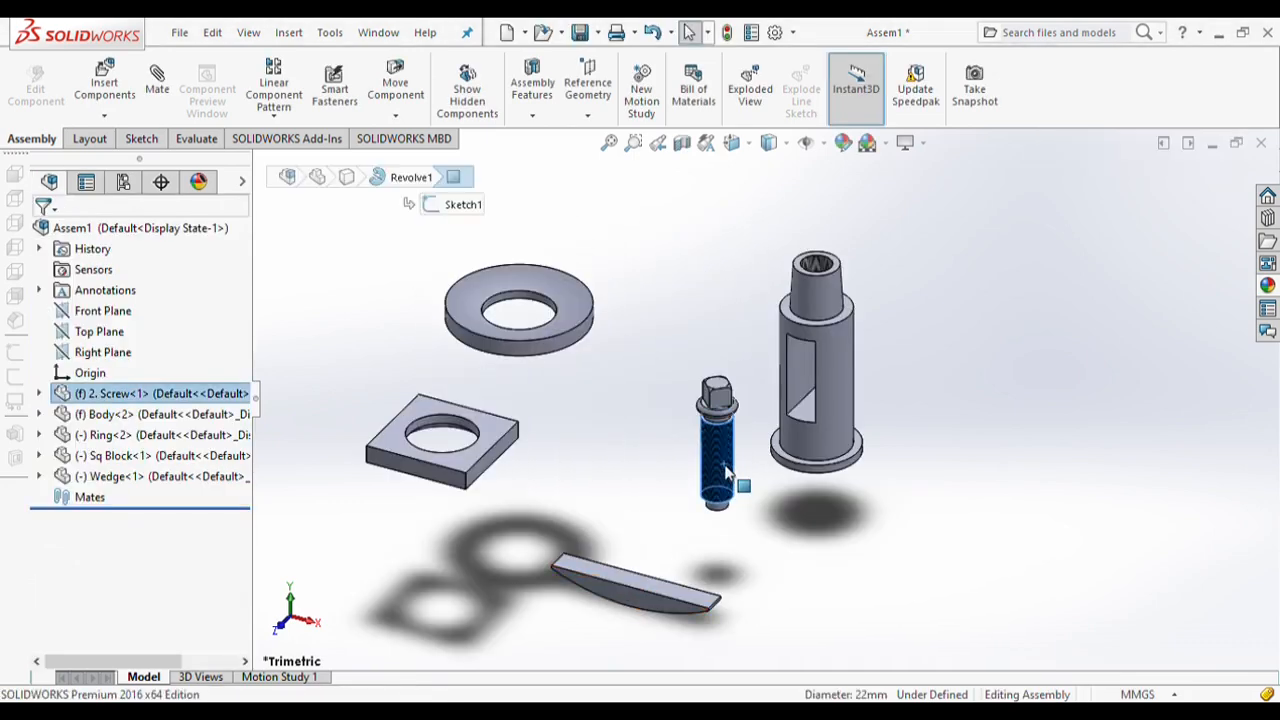
{"action": "right_click", "coordinate": [727, 473]}
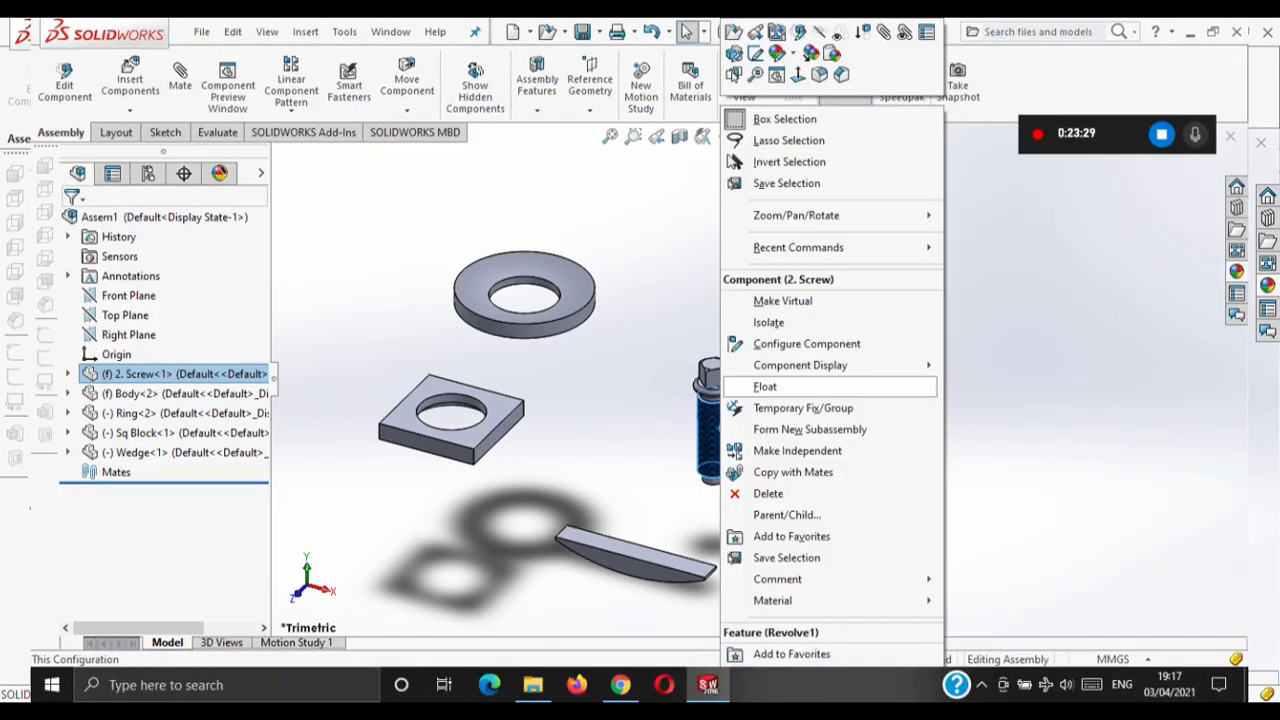
{"action": "left_click", "coordinate": [986, 383]}
{"action": "left_click", "coordinate": [840, 408]}
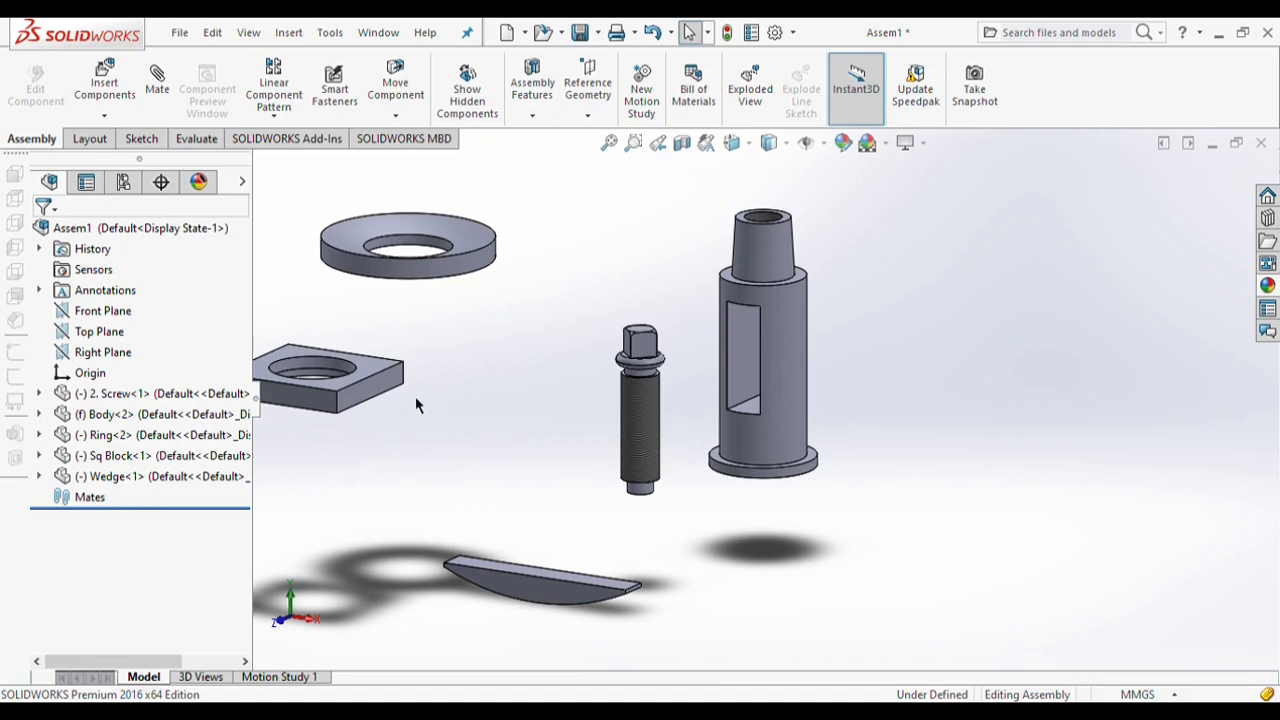
Step: Add a Concentric mate between the Body's outer cylindrical face and the Sq Block's hole
{"action": "key", "text": "ctrl+1"}
{"action": "left_click", "coordinate": [157, 82]}
{"action": "key", "text": "ctrl+7"}
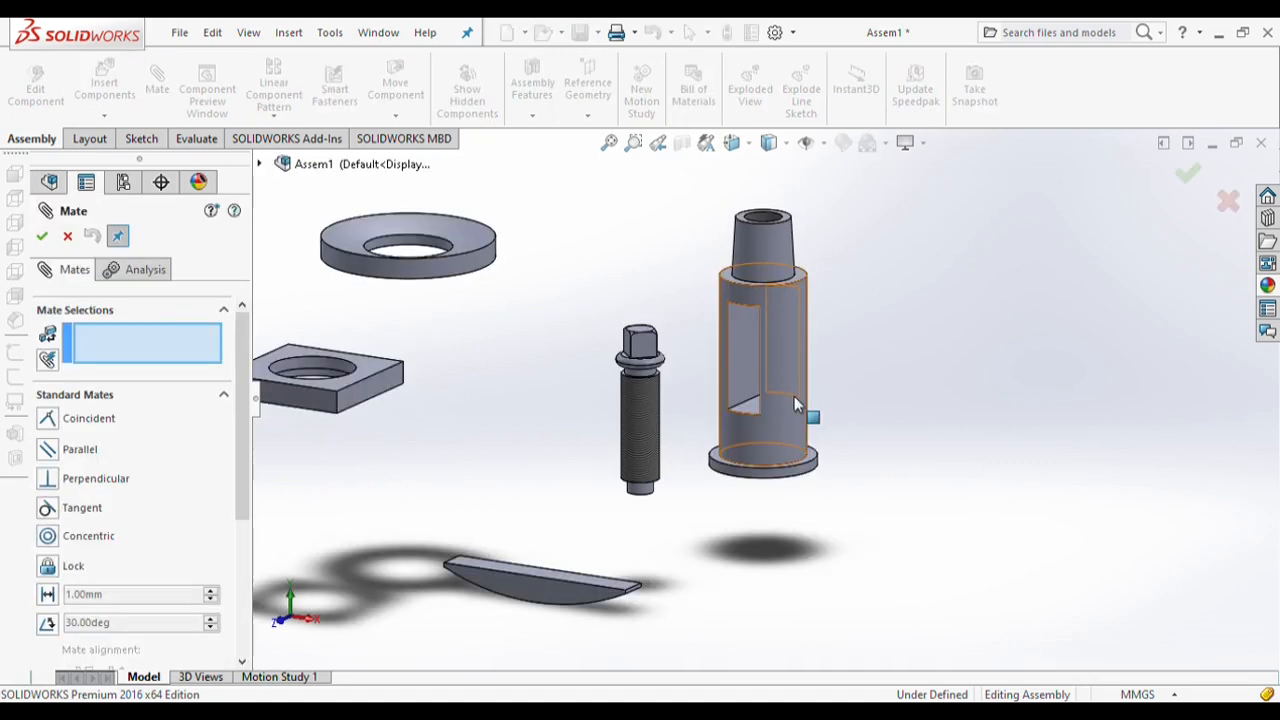
{"action": "left_click", "coordinate": [794, 396]}
{"action": "scroll", "coordinate": [446, 380], "scroll_direction": "down", "scroll_amount": 5}
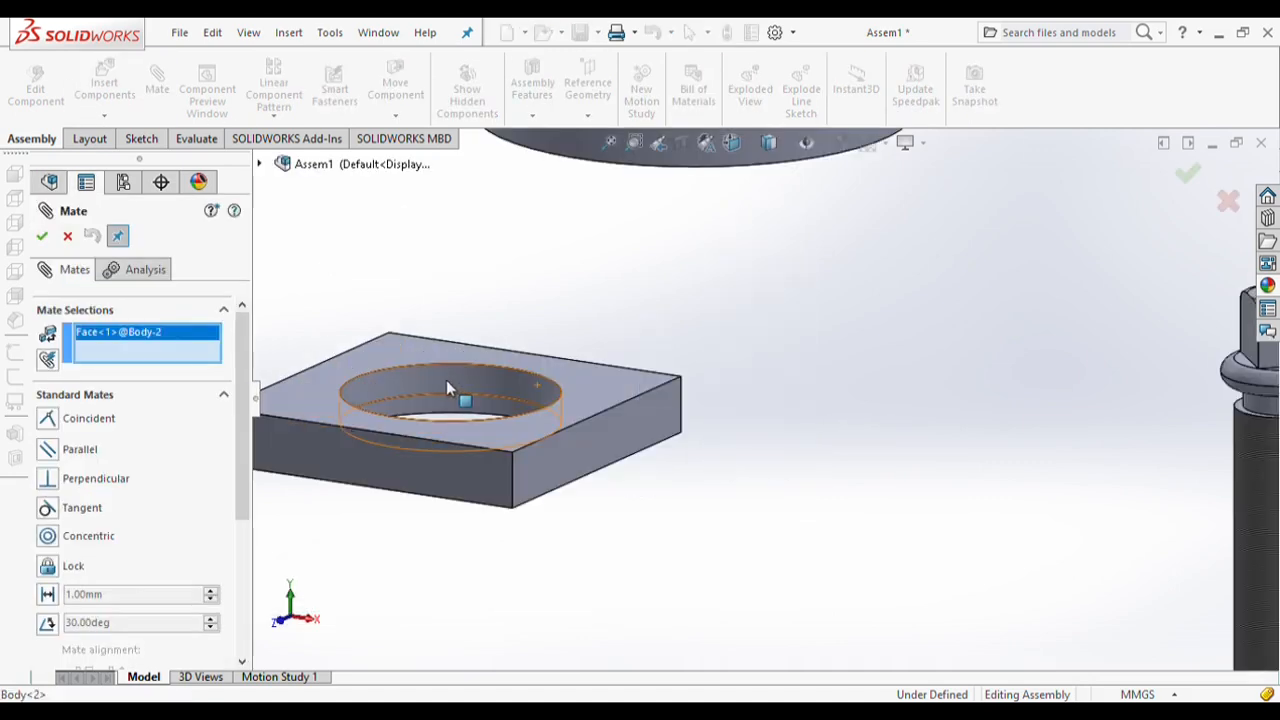
{"action": "left_click", "coordinate": [458, 380]}
{"action": "scroll", "coordinate": [770, 345], "scroll_direction": "up", "scroll_amount": 5}
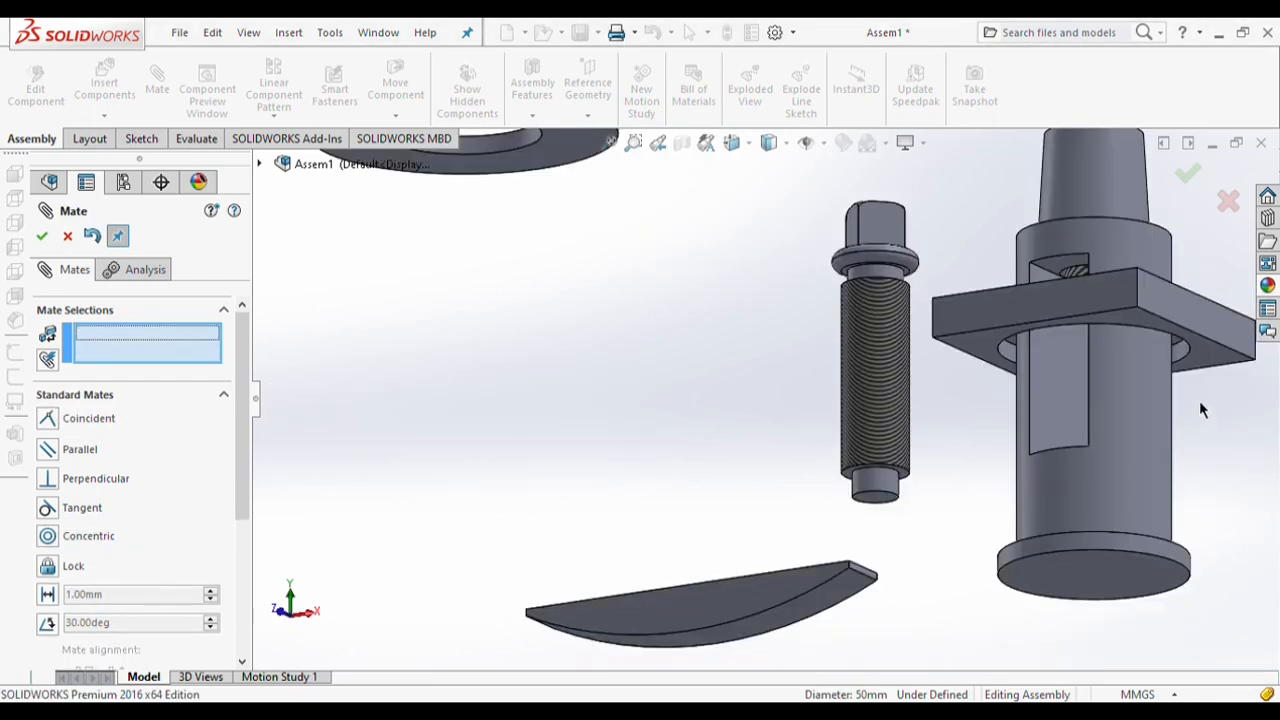
Step: Add a Coincident mate between the Sq Block's underside and the bottom face of the Body's flange
{"action": "middle_click_drag", "start_coordinate": [1199, 400], "coordinate": [1209, 492]}
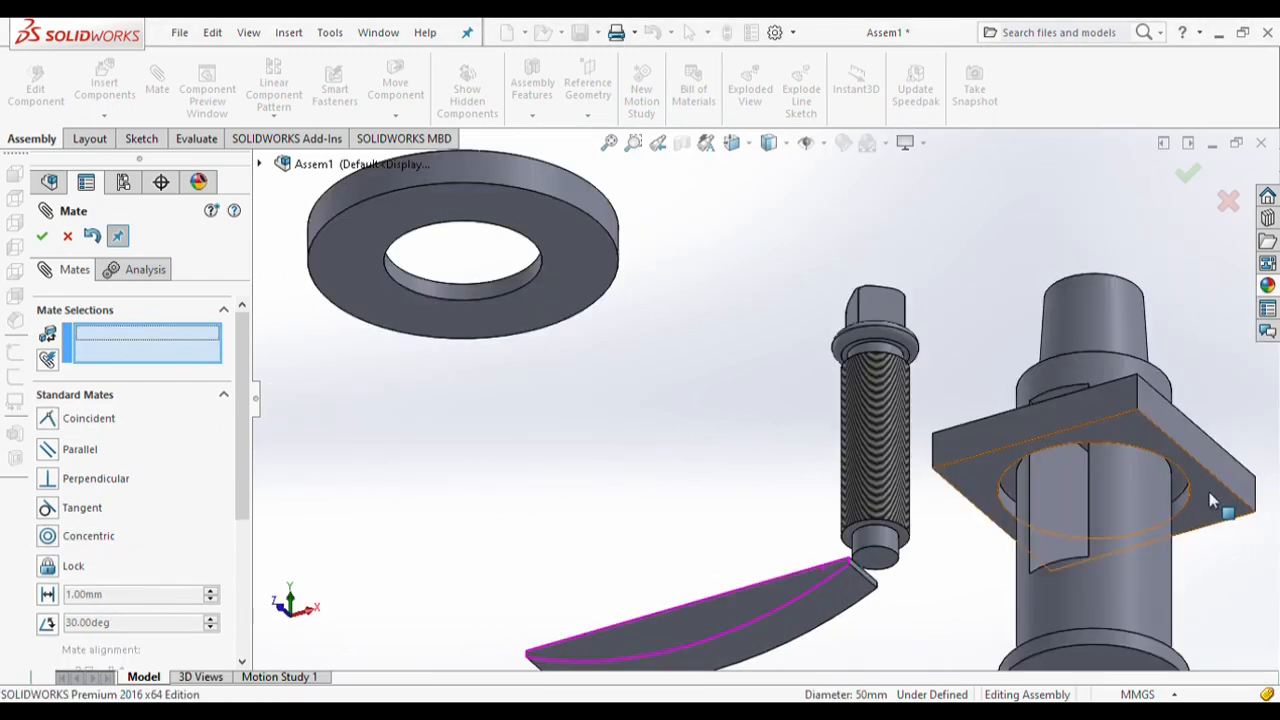
{"action": "left_click", "coordinate": [1209, 492]}
{"action": "scroll", "coordinate": [1210, 550], "scroll_direction": "up", "scroll_amount": 3}
{"action": "scroll", "coordinate": [962, 565], "scroll_direction": "down", "scroll_amount": 3}
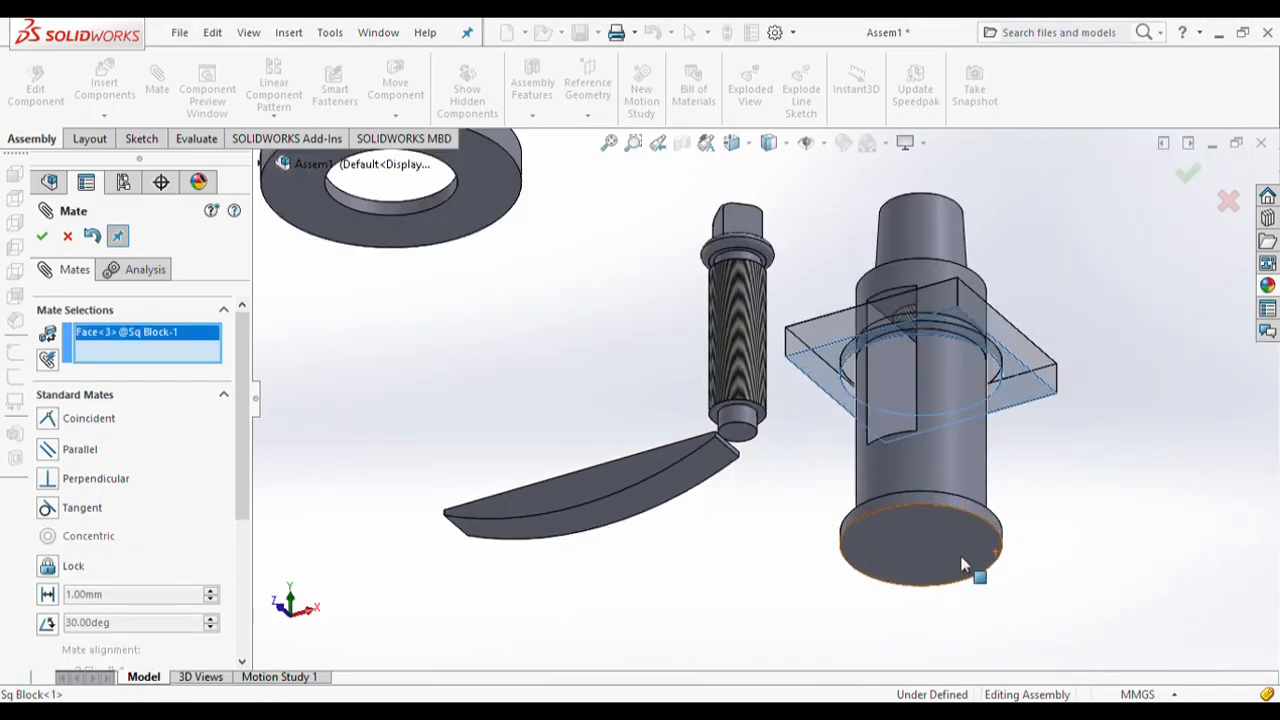
{"action": "left_click", "coordinate": [947, 537]}
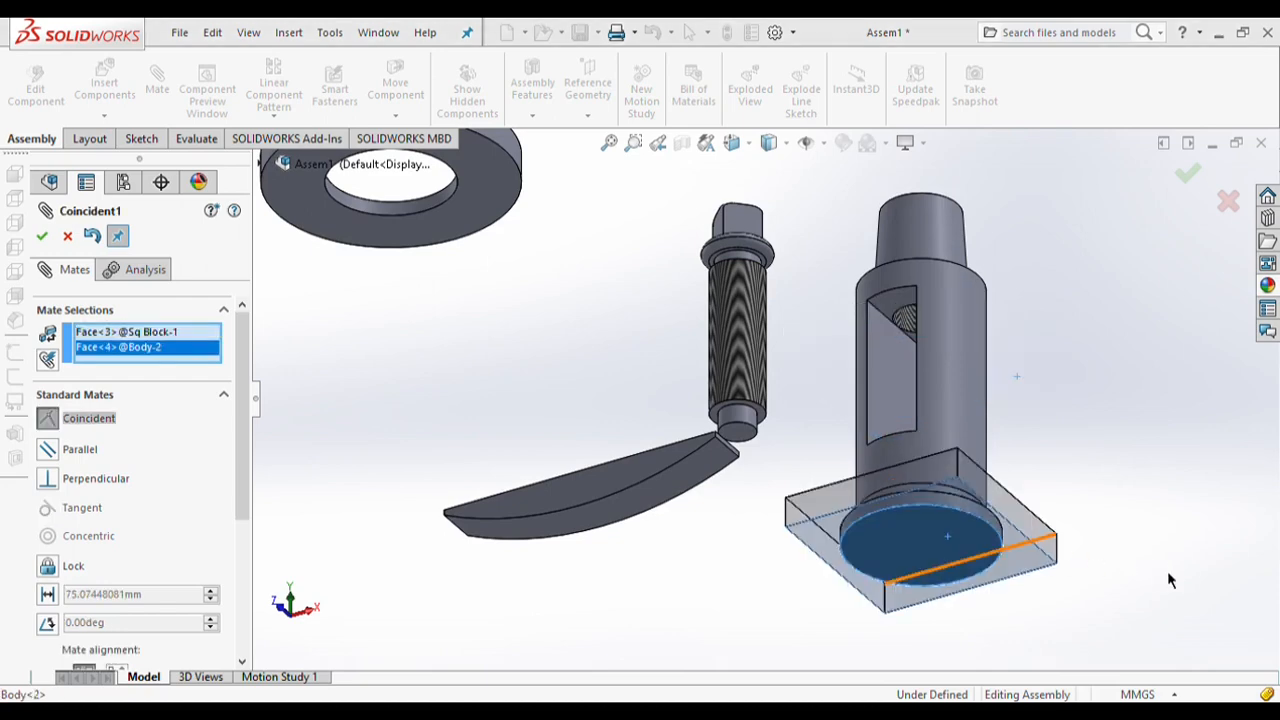
{"action": "left_click", "coordinate": [1167, 570]}
Step: Add a Parallel mate between a side face of the Sq Block and the flat side wall of the Body's slot
{"action": "middle_click_drag", "start_coordinate": [1167, 570], "coordinate": [1020, 507]}
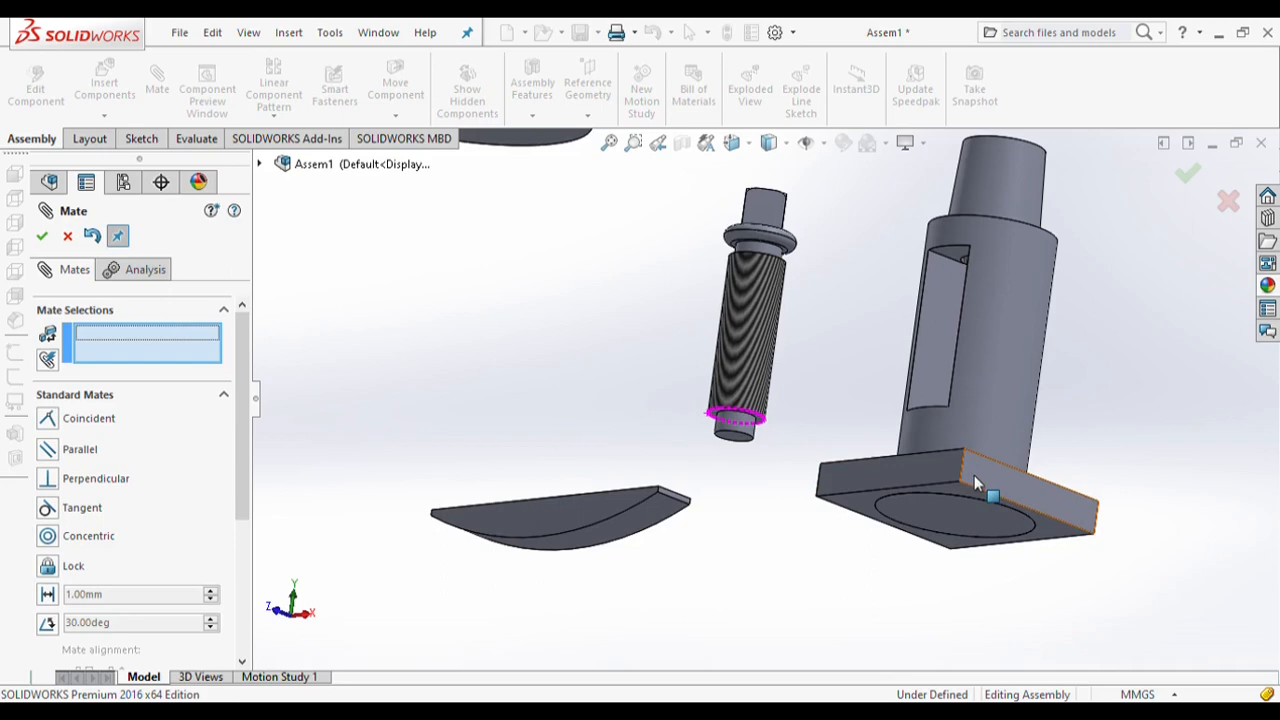
{"action": "left_click", "coordinate": [974, 475]}
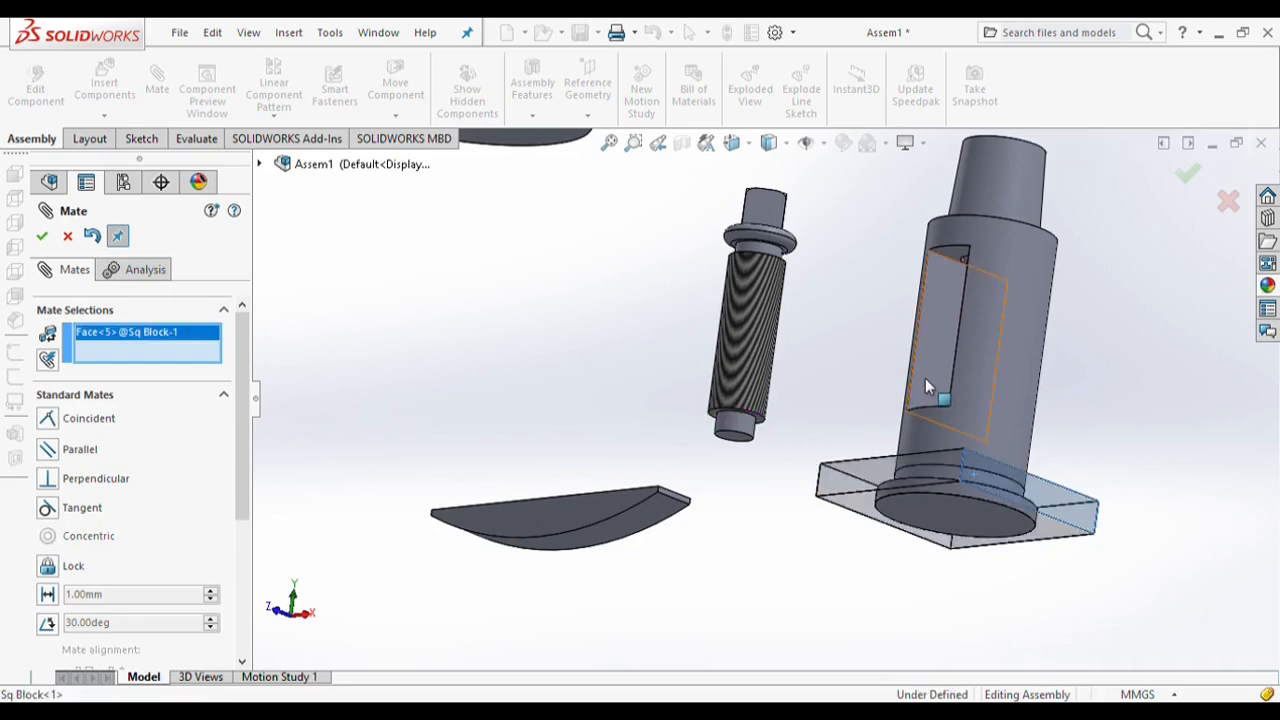
{"action": "left_click", "coordinate": [925, 387]}
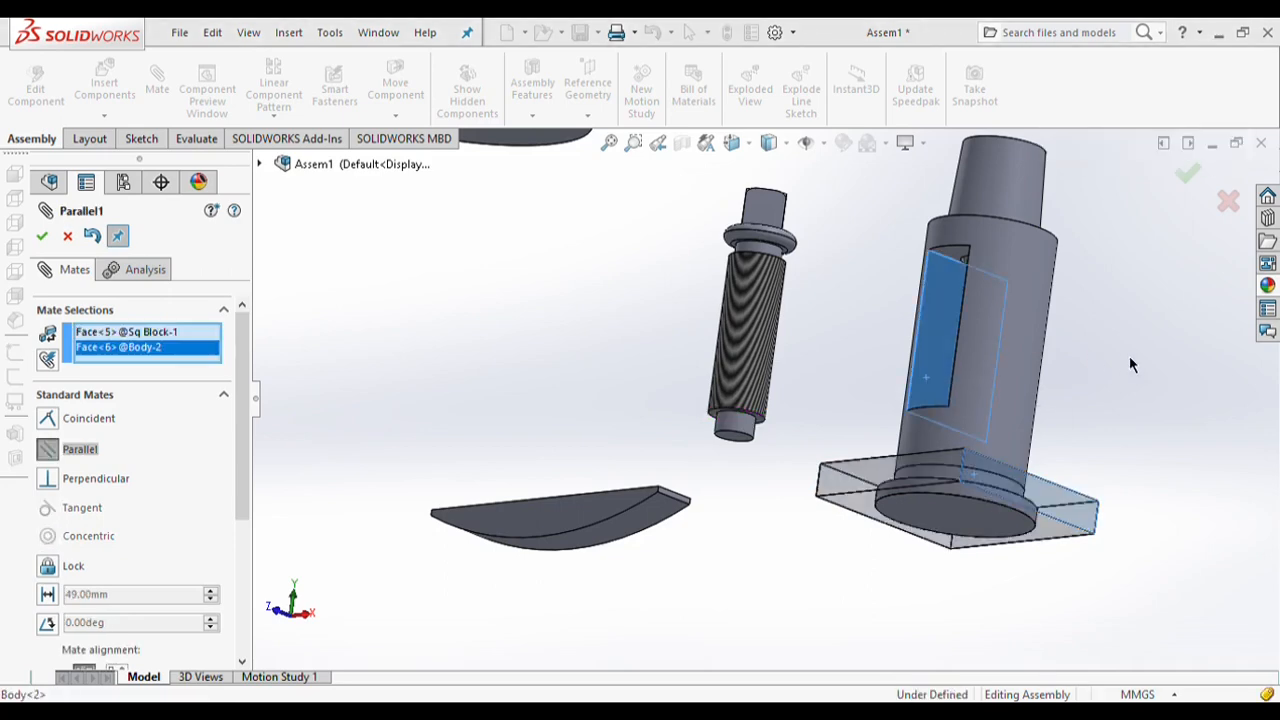
{"action": "key", "text": "Return"}
Step: Add a Concentric mate between the Ring's inner hole face and the Body's outer cylindrical face
{"action": "scroll", "coordinate": [640, 280], "scroll_direction": "up", "scroll_amount": 3}
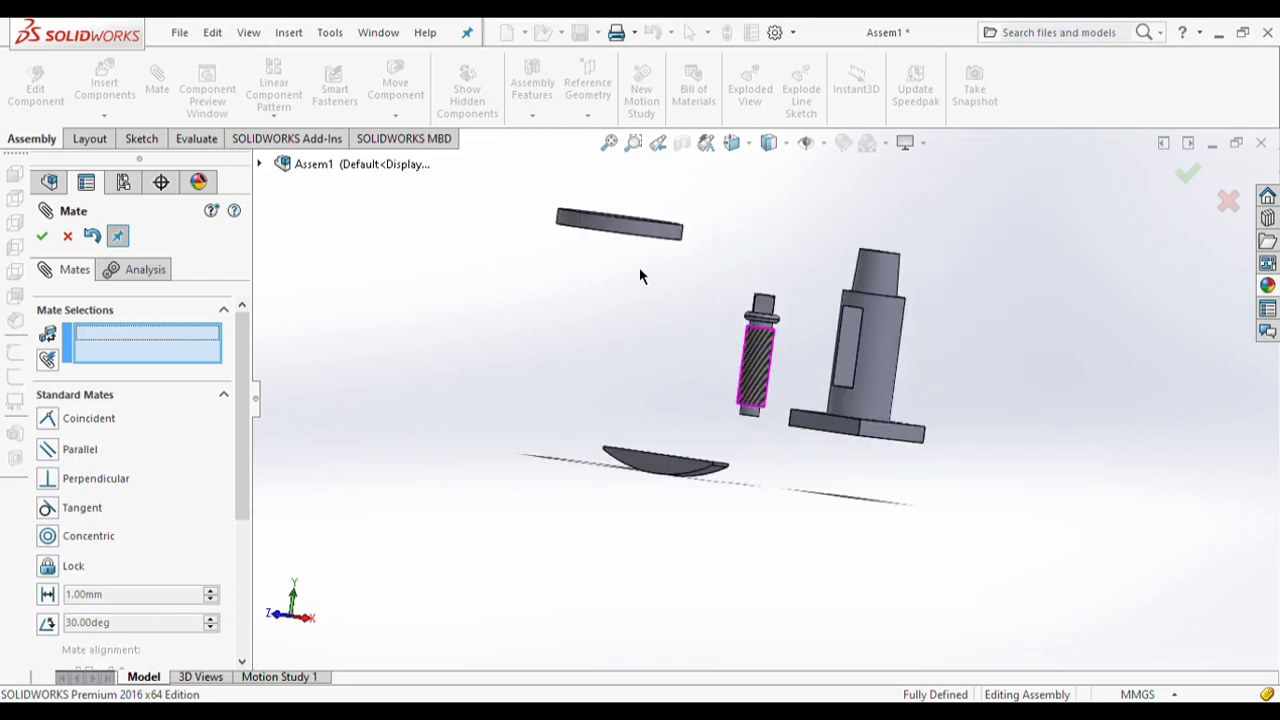
{"action": "scroll", "coordinate": [641, 276], "scroll_direction": "down", "scroll_amount": 4}
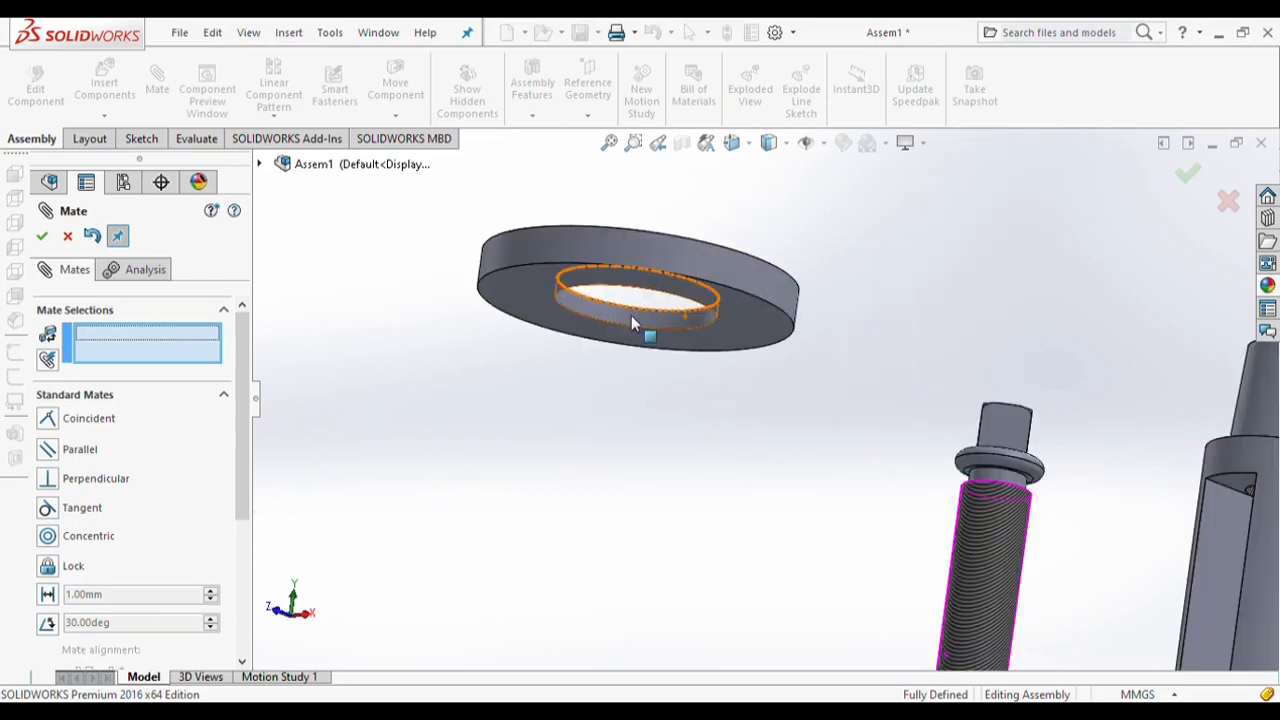
{"action": "left_click", "coordinate": [631, 317]}
{"action": "scroll", "coordinate": [763, 398], "scroll_direction": "up", "scroll_amount": 3}
{"action": "left_click", "coordinate": [1027, 509]}
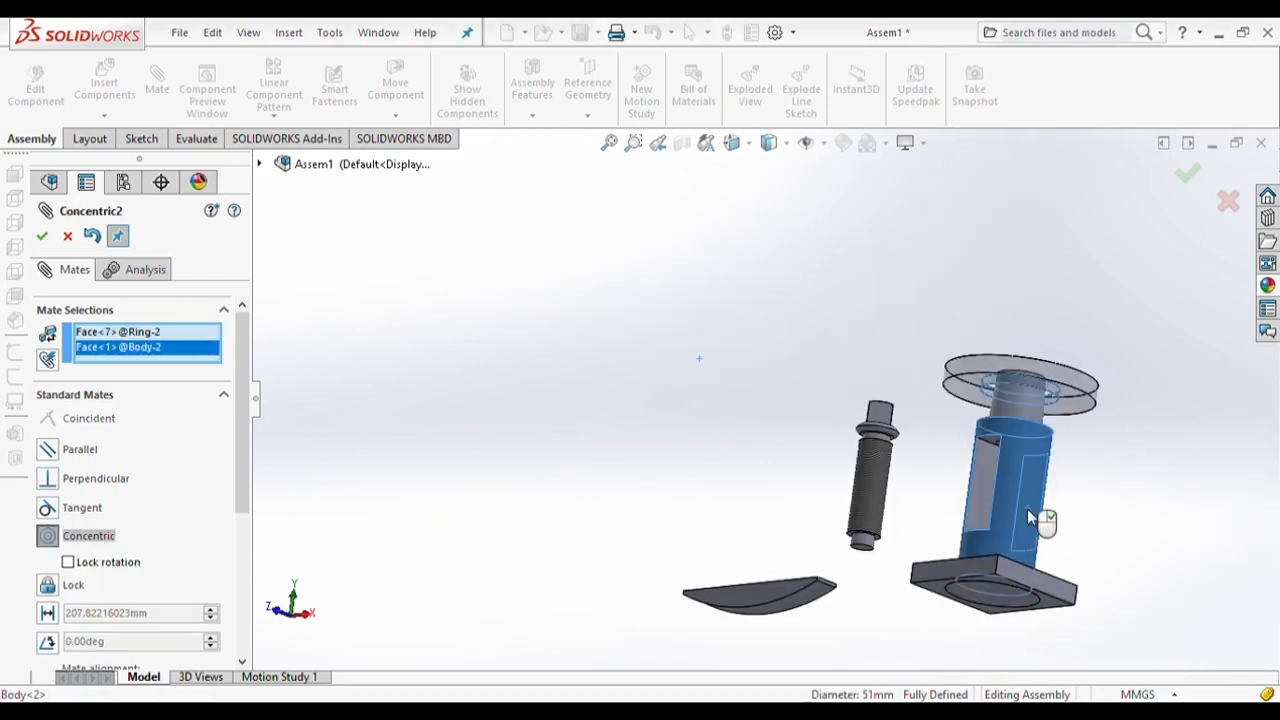
{"action": "key", "text": "Return"}
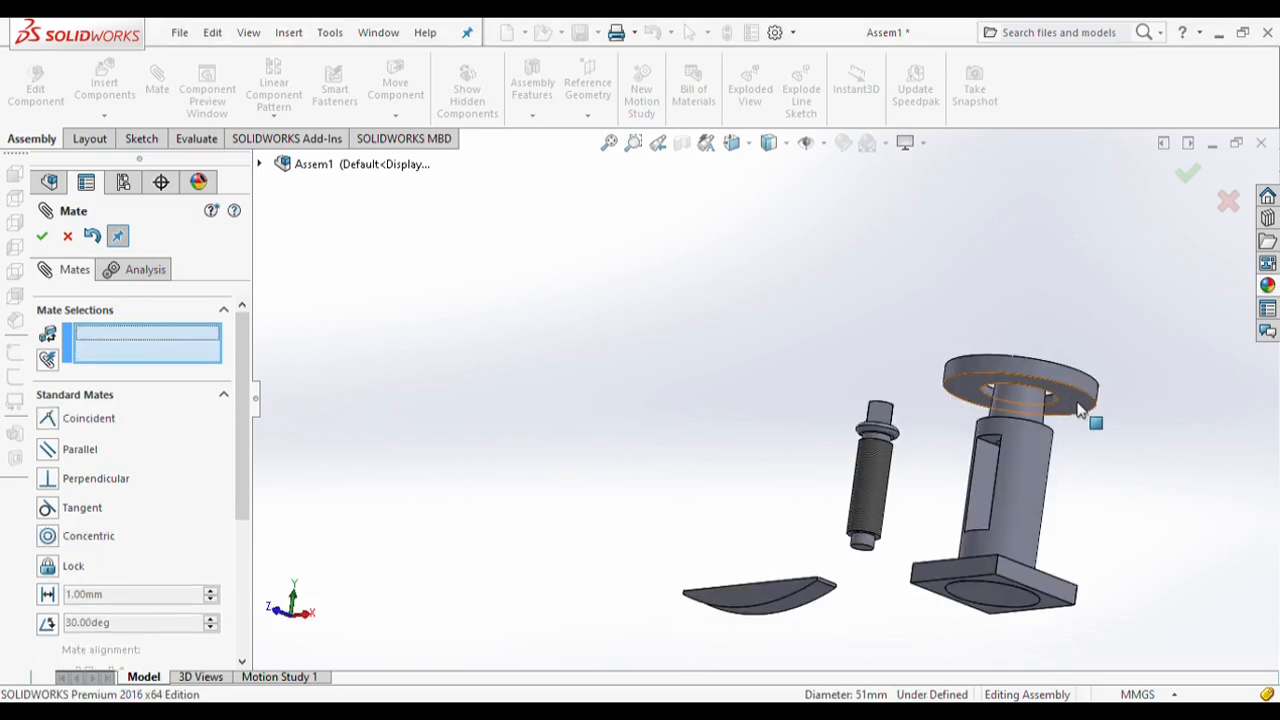
Step: Add a Coincident mate between the Ring's underside and the top face of the Sq Block
{"action": "left_click", "coordinate": [1075, 408]}
{"action": "middle_click_drag", "start_coordinate": [1075, 408], "coordinate": [1043, 557]}
{"action": "left_click", "coordinate": [1044, 551]}
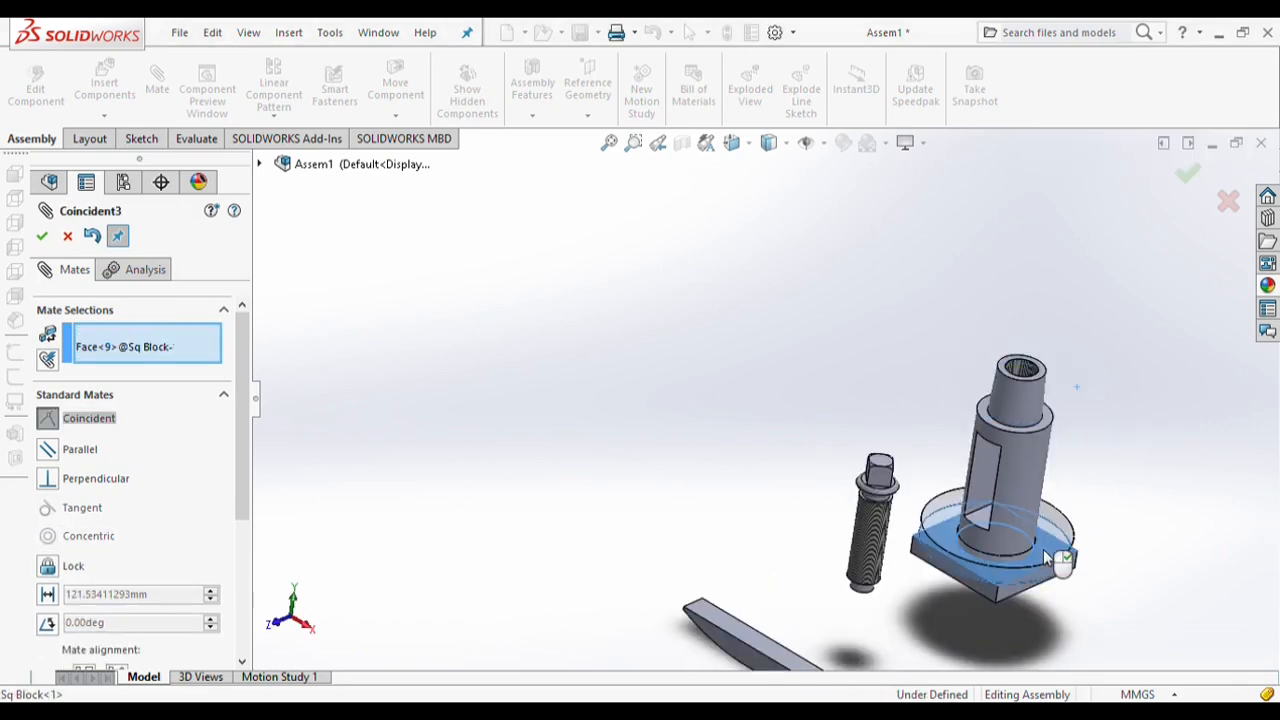
{"action": "left_click", "coordinate": [1260, 591]}
Step: Add a Centered Width mate that aligns the Wedge's two side faces with the side walls of the Body's slot
{"action": "scroll", "coordinate": [846, 611], "scroll_direction": "up", "scroll_amount": 3}
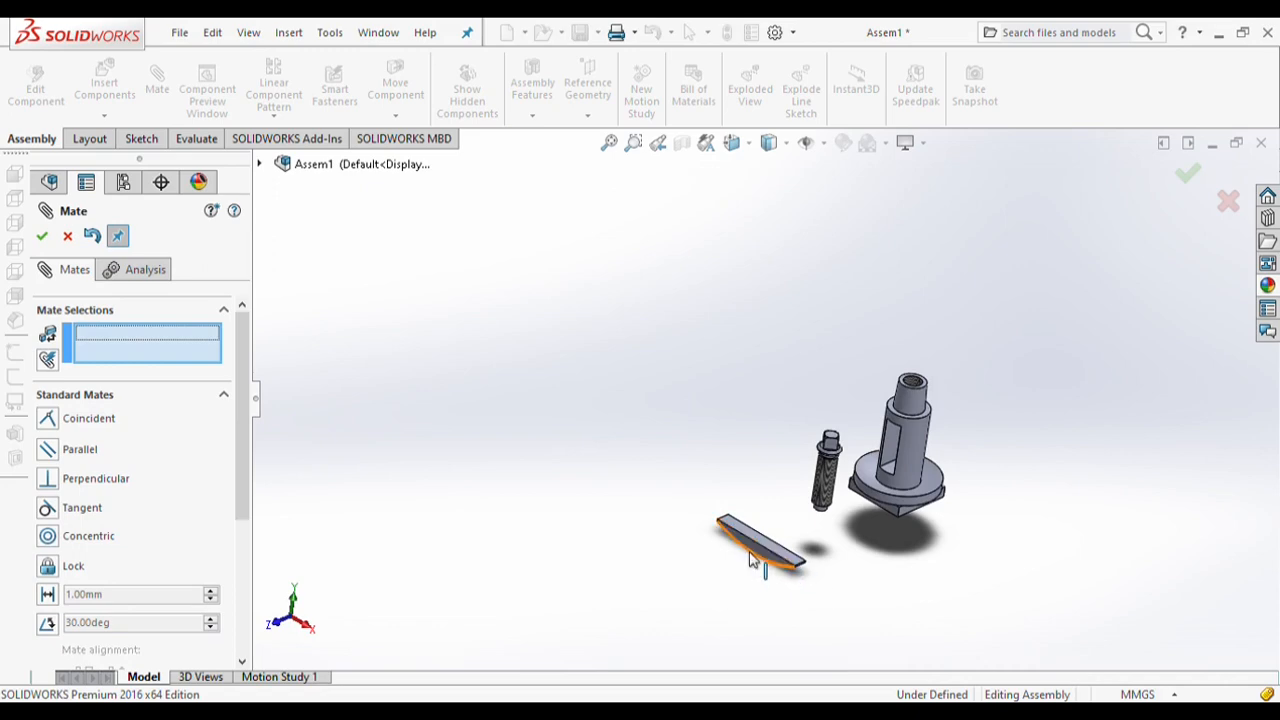
{"action": "scroll", "coordinate": [777, 557], "scroll_direction": "down", "scroll_amount": 1}
{"action": "scroll", "coordinate": [125, 405], "scroll_direction": "down", "scroll_amount": 3}
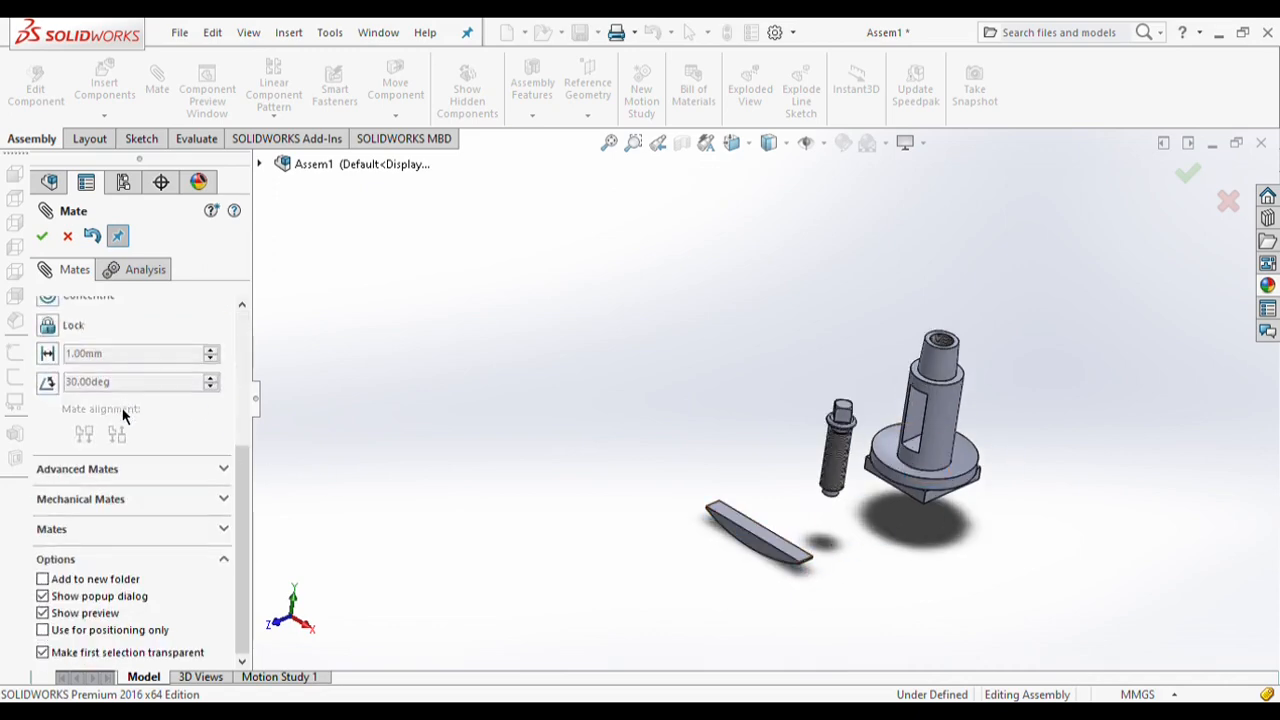
{"action": "left_click", "coordinate": [130, 468]}
{"action": "left_click", "coordinate": [77, 501]}
{"action": "scroll", "coordinate": [694, 514], "scroll_direction": "down", "scroll_amount": 5}
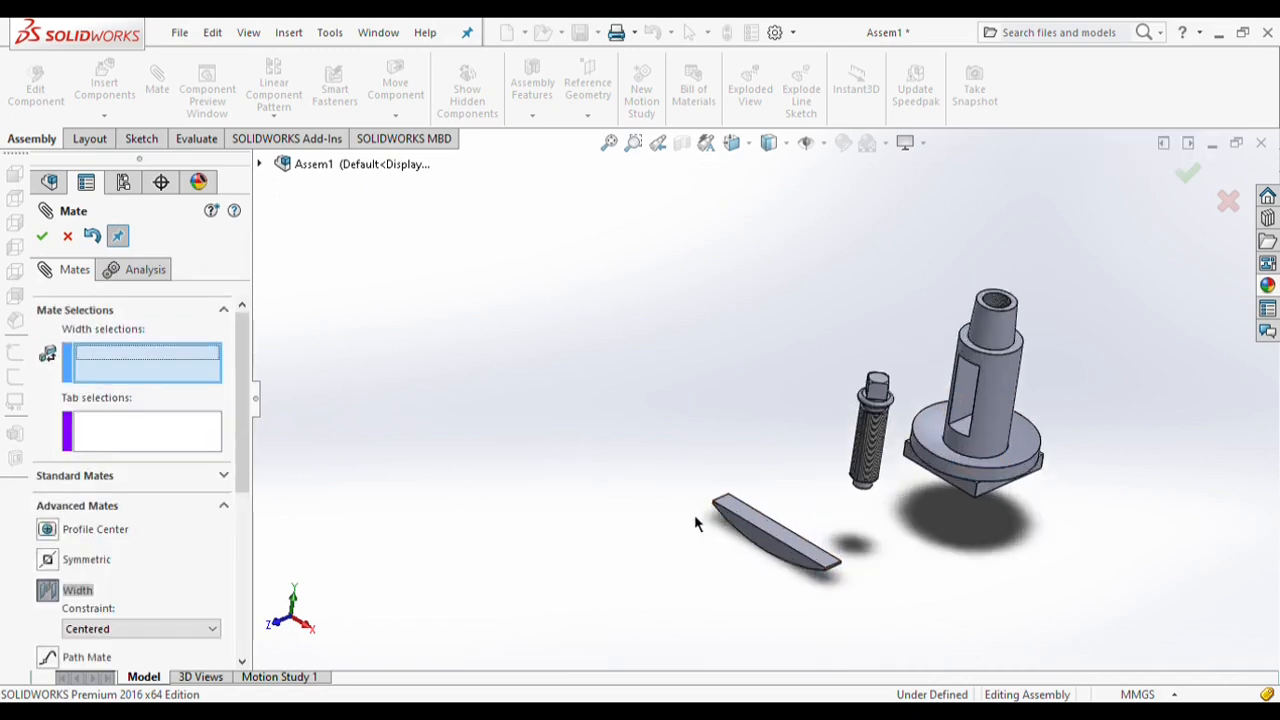
{"action": "left_click", "coordinate": [898, 554]}
{"action": "left_click", "coordinate": [926, 542]}
{"action": "scroll", "coordinate": [1225, 352], "scroll_direction": "up", "scroll_amount": 2}
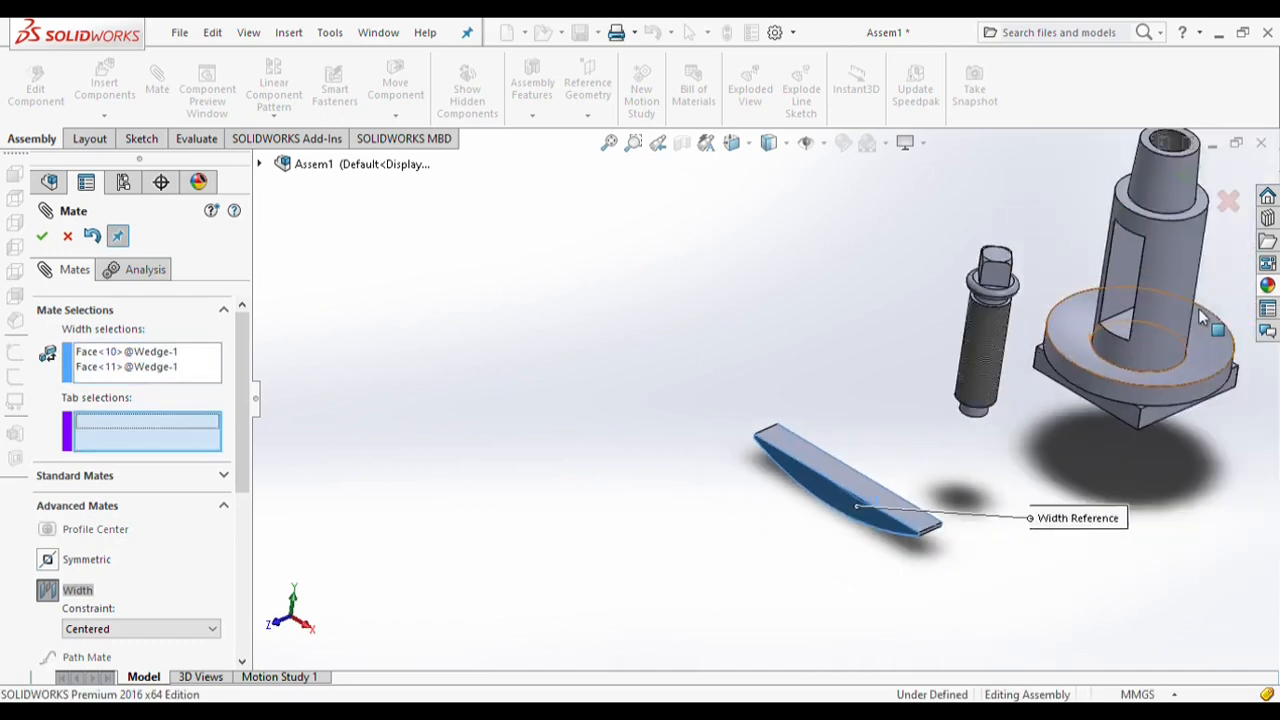
{"action": "scroll", "coordinate": [1197, 311], "scroll_direction": "down", "scroll_amount": 4}
{"action": "left_click", "coordinate": [42, 237]}
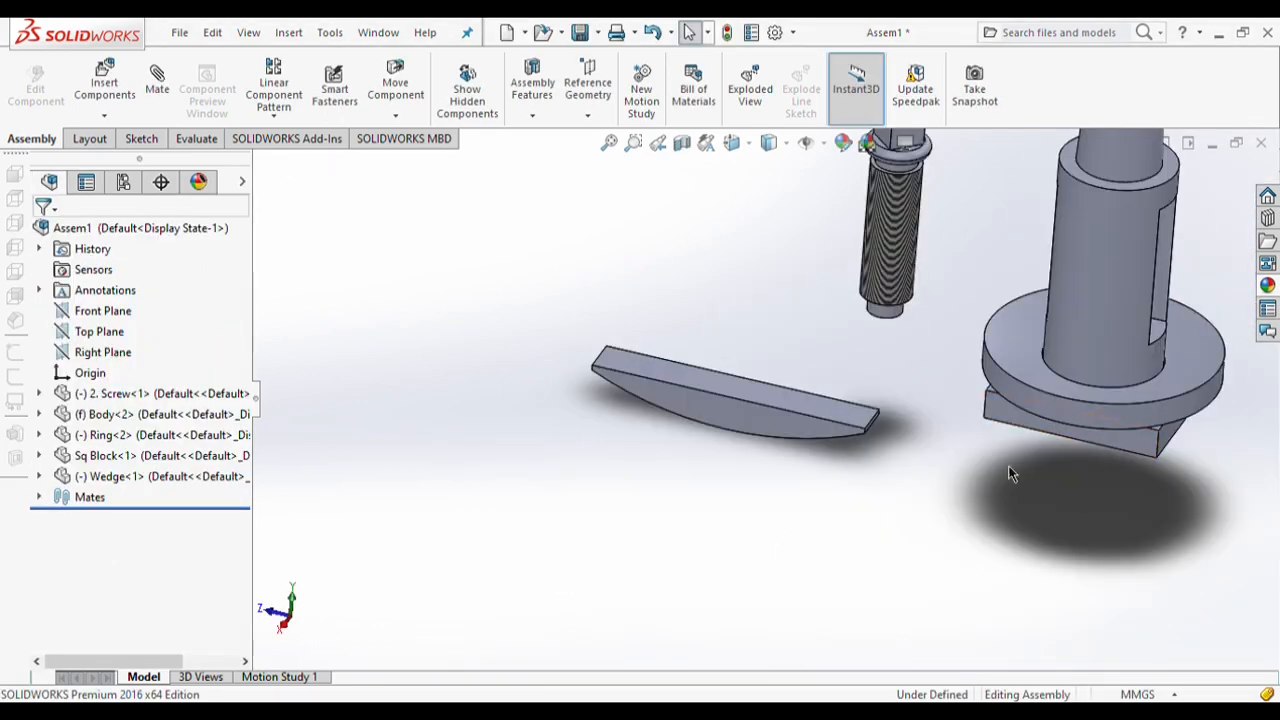
Step: Add a Centered Width mate using the Wedge's two end faces as width selections and two opposite Sq Block side faces as tab selections
{"action": "middle_click_drag", "start_coordinate": [942, 434], "coordinate": [870, 447], "text": "ctrl"}
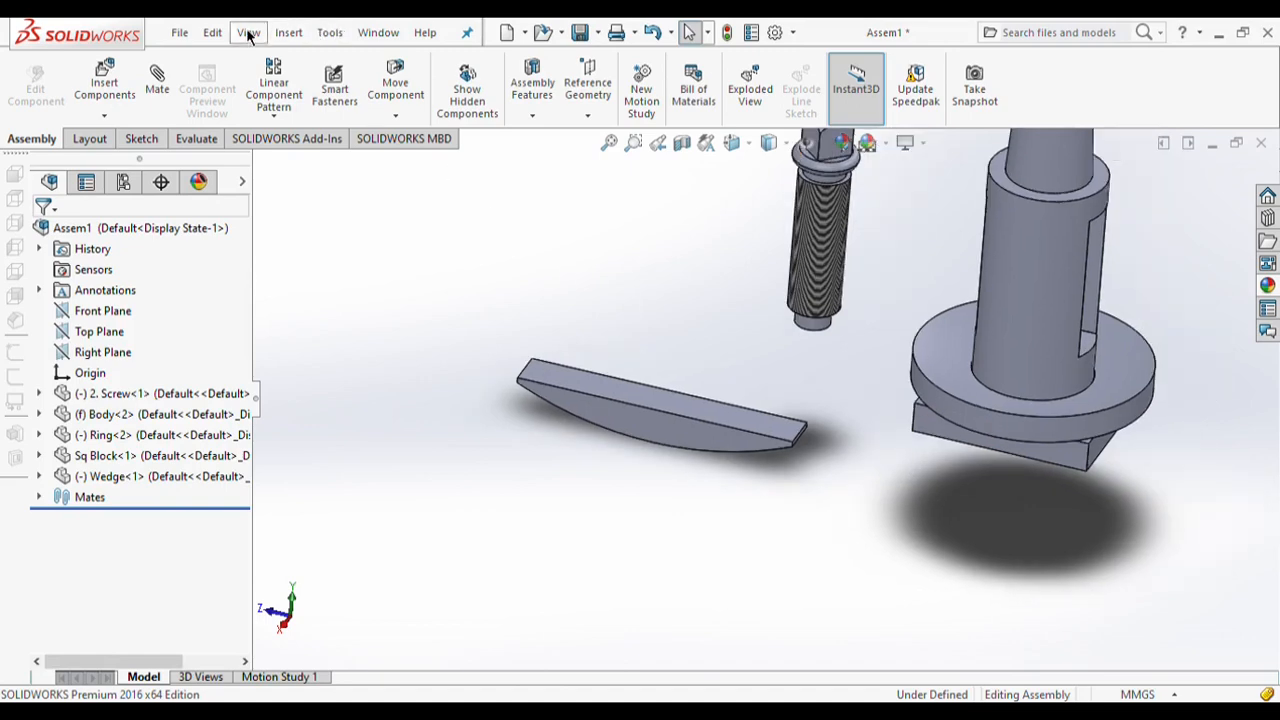
{"action": "left_click", "coordinate": [156, 73]}
{"action": "left_click", "coordinate": [45, 517]}
{"action": "scroll", "coordinate": [78, 368], "scroll_direction": "up", "scroll_amount": 3}
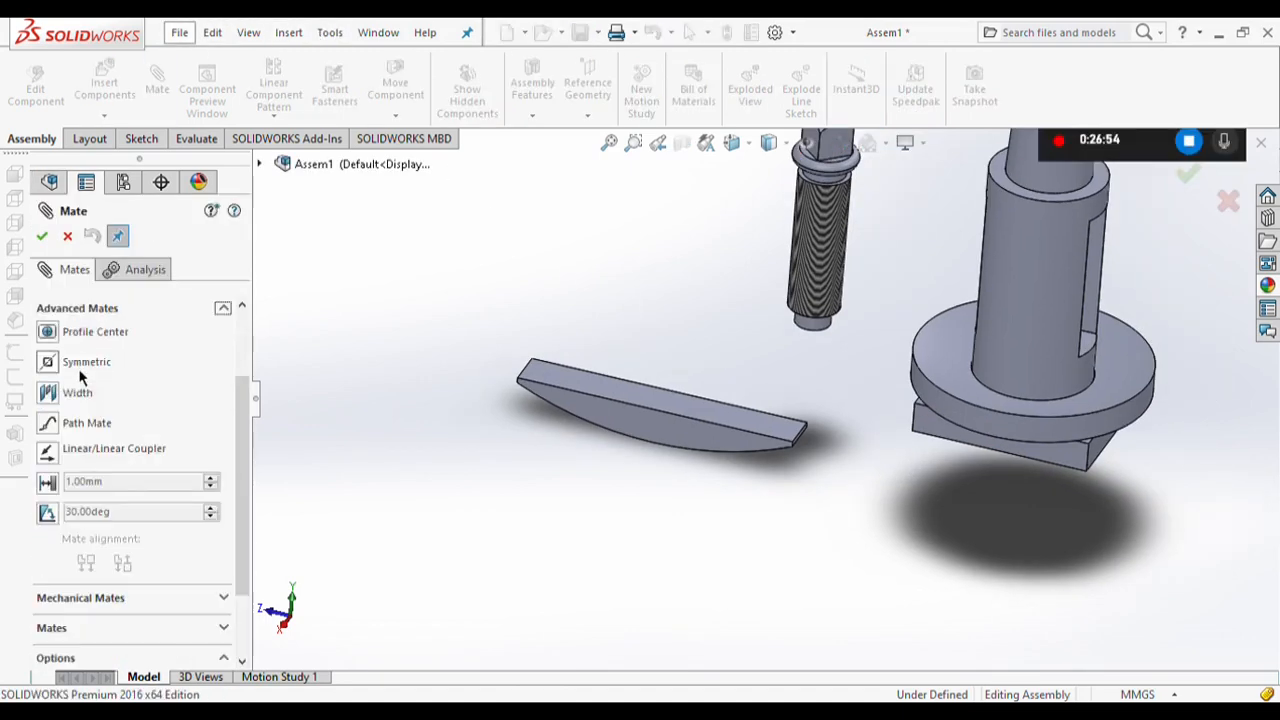
{"action": "left_click", "coordinate": [75, 394]}
{"action": "scroll", "coordinate": [754, 429], "scroll_direction": "down", "scroll_amount": 5}
{"action": "left_click", "coordinate": [692, 436]}
{"action": "scroll", "coordinate": [677, 483], "scroll_direction": "up", "scroll_amount": 5}
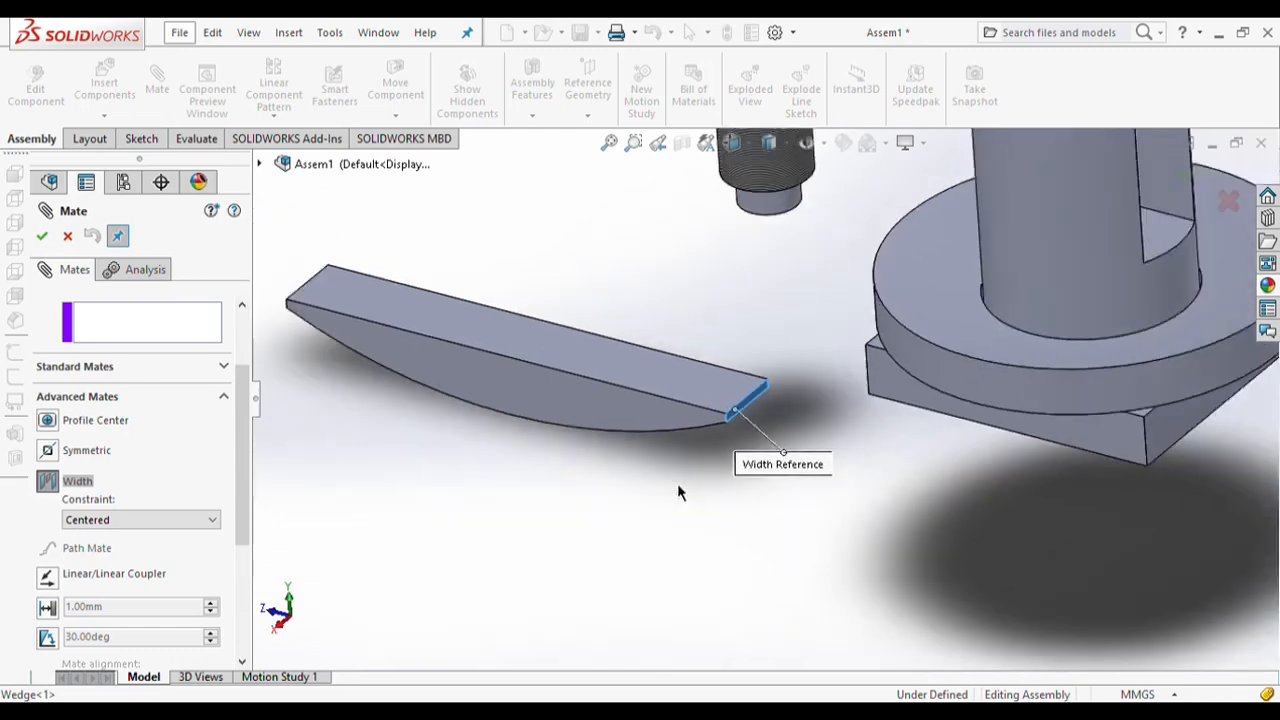
{"action": "scroll", "coordinate": [593, 337], "scroll_direction": "down", "scroll_amount": 5}
{"action": "left_click", "coordinate": [586, 366]}
{"action": "scroll", "coordinate": [586, 366], "scroll_direction": "up", "scroll_amount": 5}
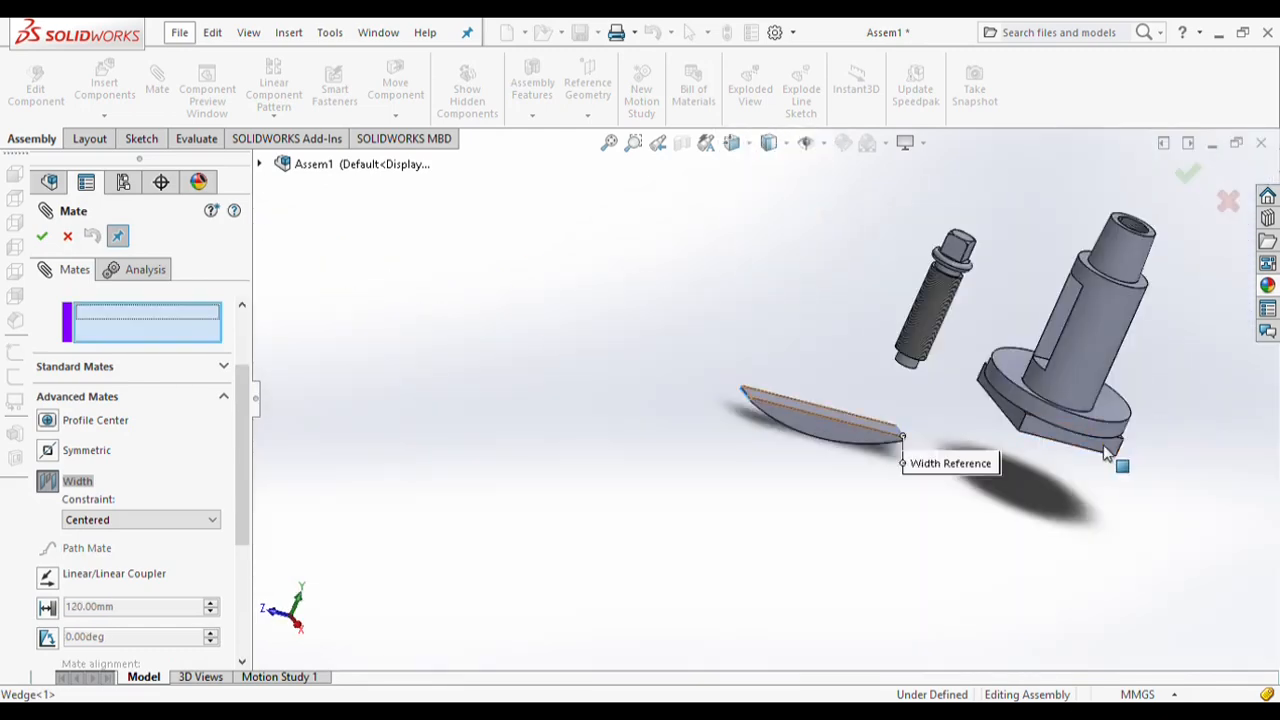
{"action": "scroll", "coordinate": [1147, 434], "scroll_direction": "down", "scroll_amount": 3}
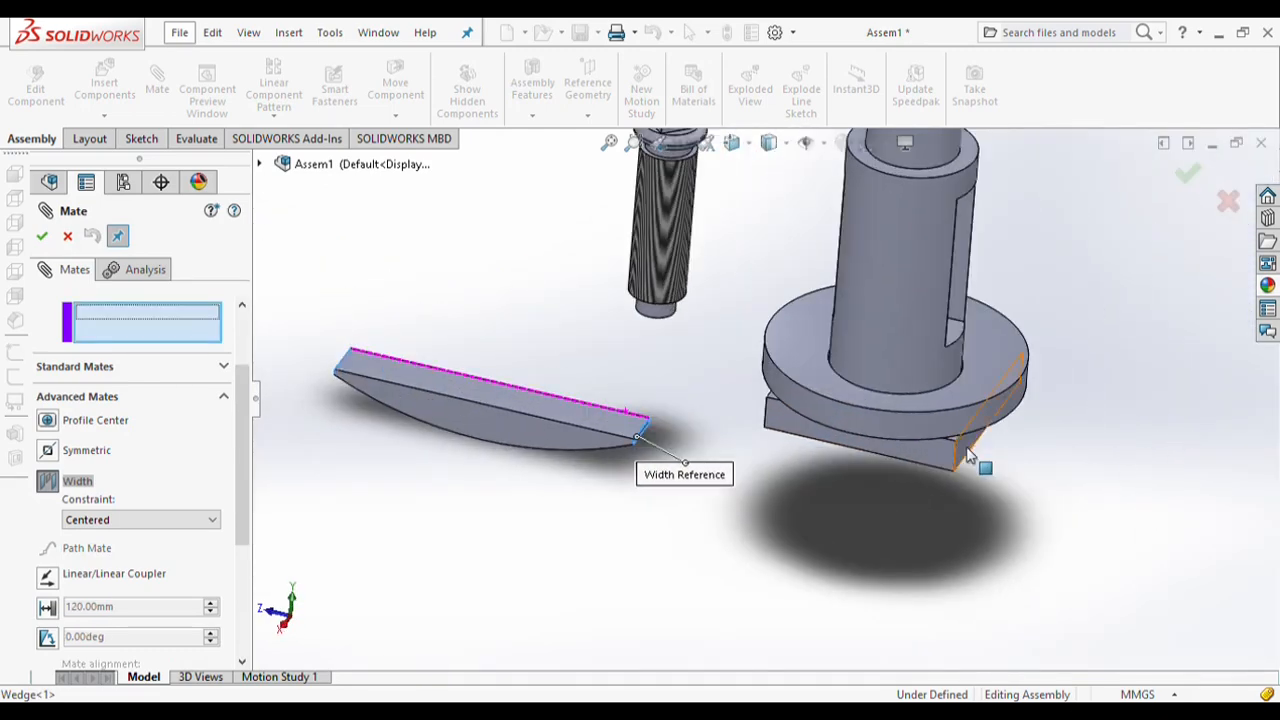
{"action": "left_click", "coordinate": [985, 464]}
{"action": "middle_click_drag", "start_coordinate": [985, 464], "coordinate": [985, 525]}
{"action": "left_click", "coordinate": [861, 408]}
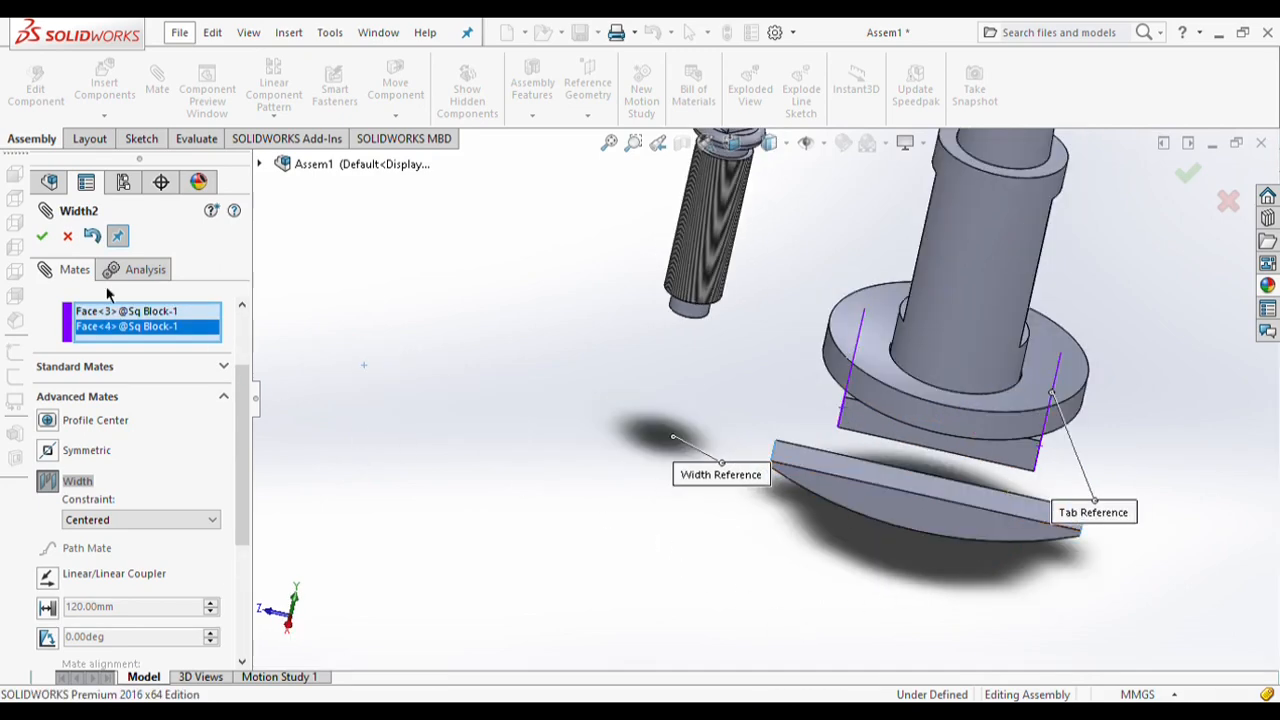
{"action": "left_click", "coordinate": [41, 236]}
Step: Move the Wedge up into the Body's slot, above the Ring
{"action": "left_click", "coordinate": [978, 530]}
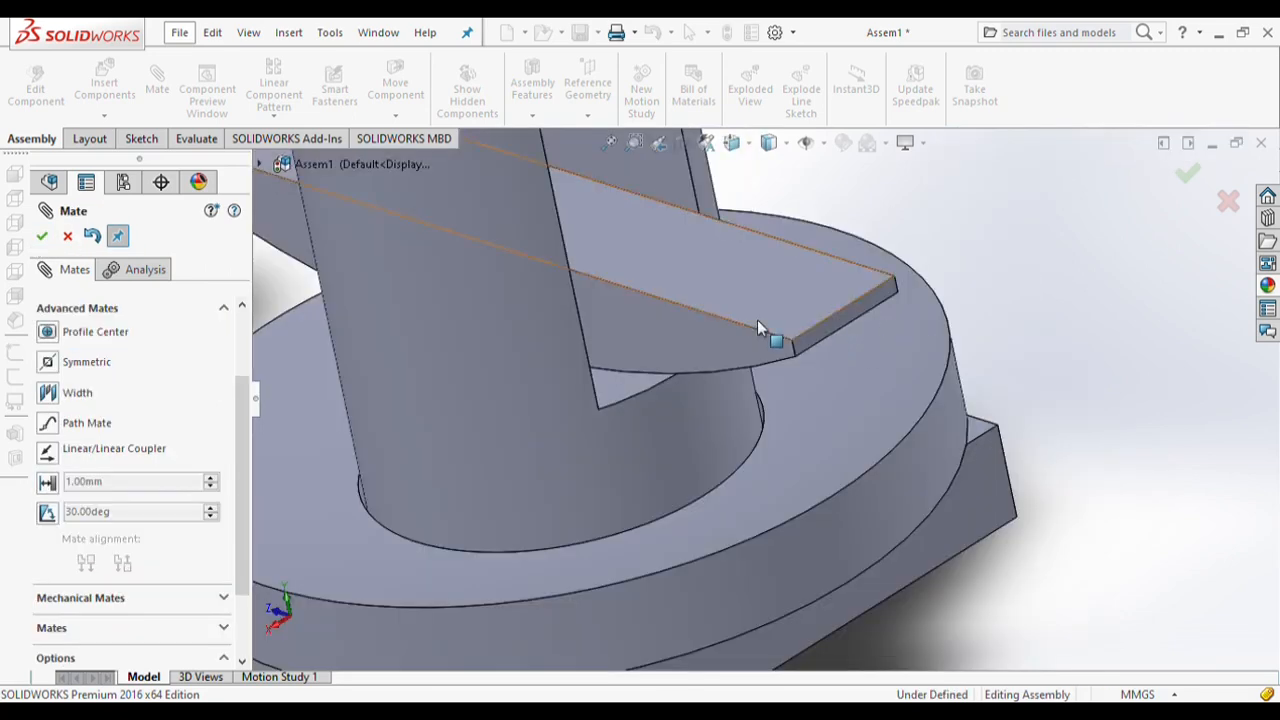
{"action": "left_click", "coordinate": [760, 372]}
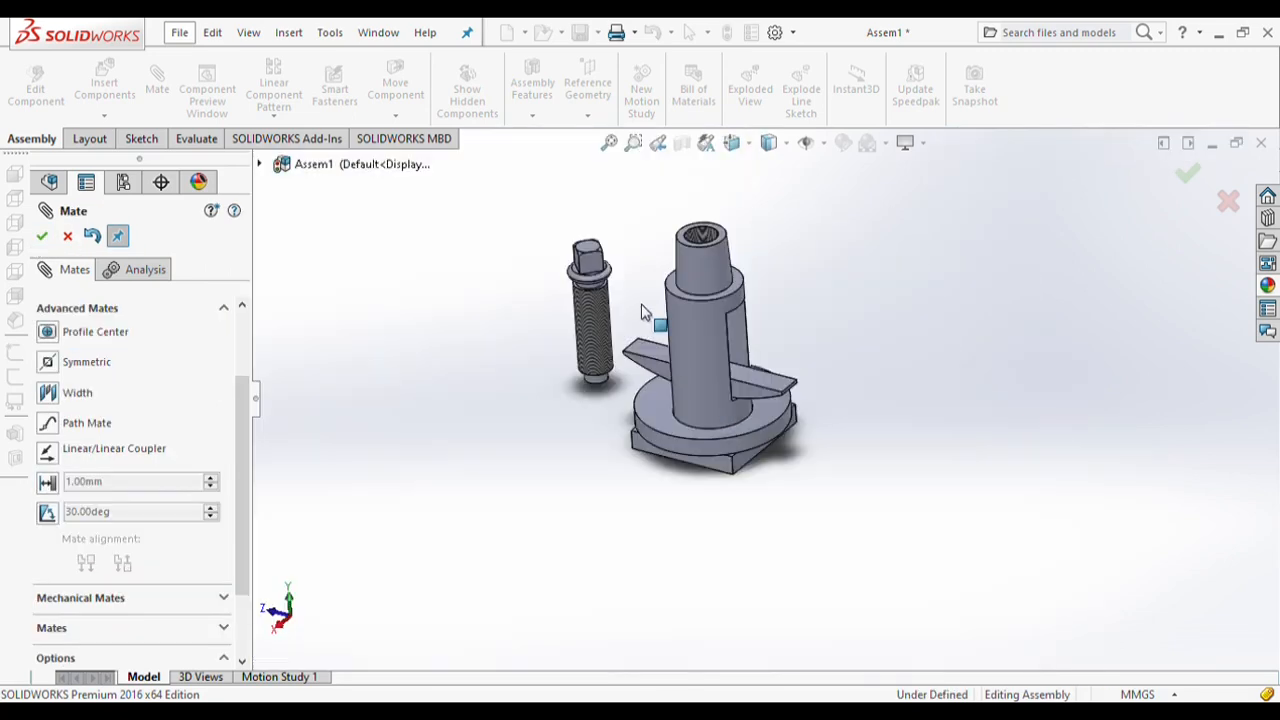
Step: Add a Concentric mate between the 2. Screw's threaded face and the Body's threaded bore
{"action": "scroll", "coordinate": [645, 312], "scroll_direction": "down", "scroll_amount": 3}
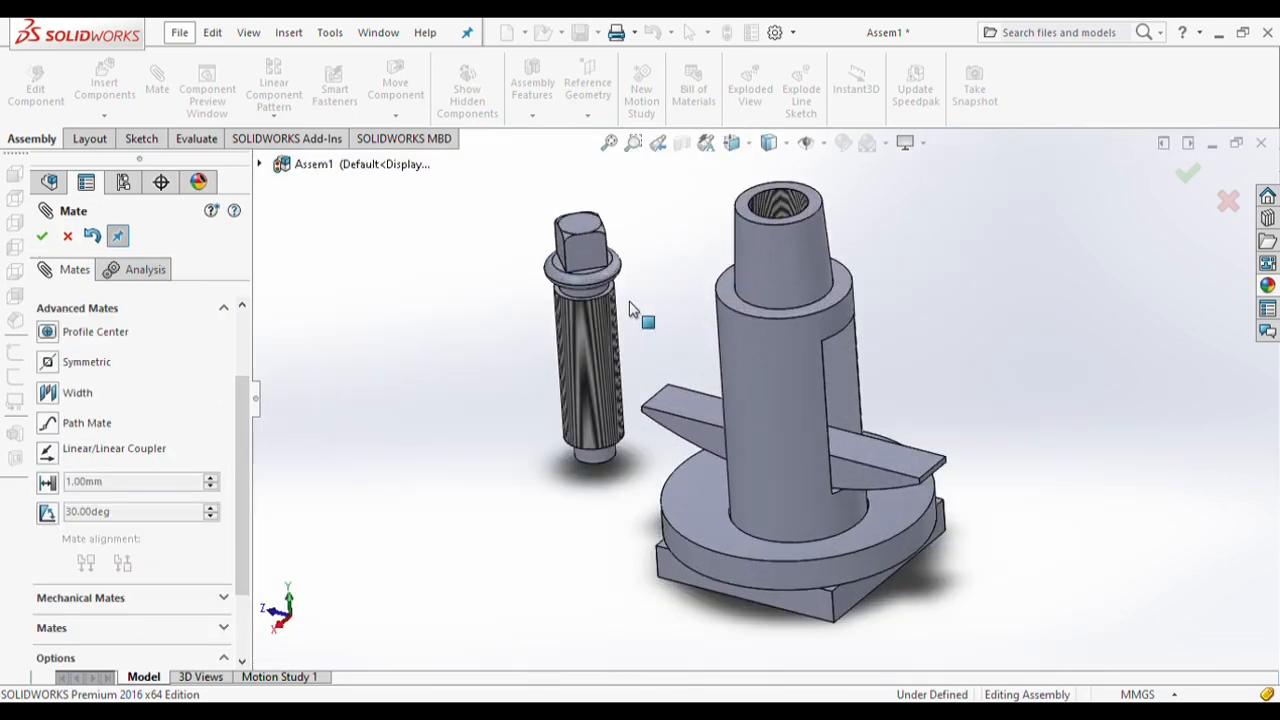
{"action": "left_click", "coordinate": [594, 339]}
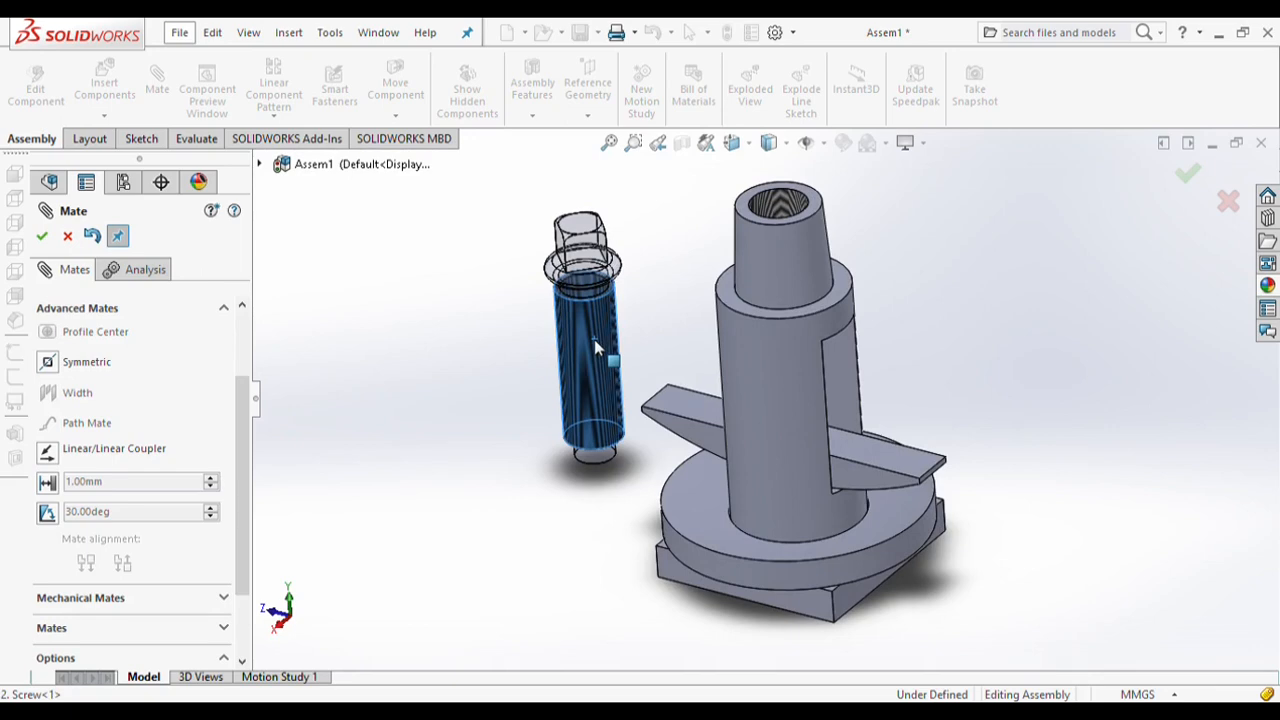
{"action": "left_click", "coordinate": [788, 207]}
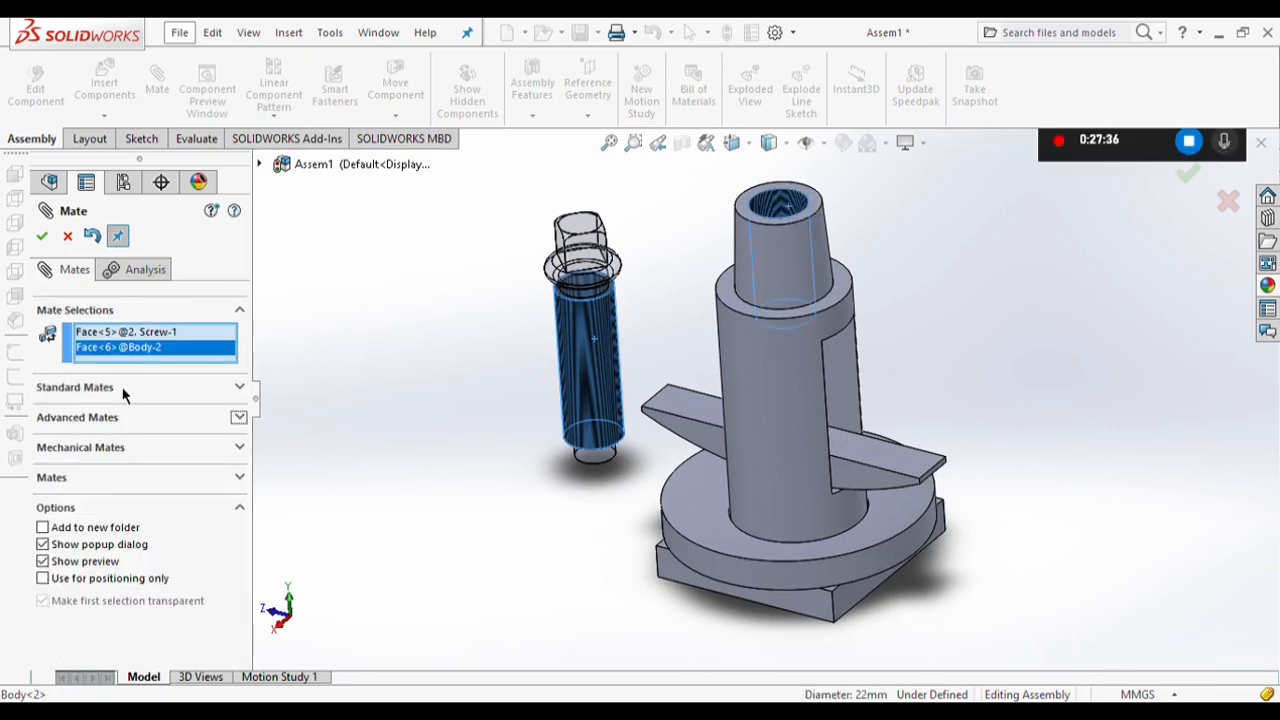
{"action": "left_click", "coordinate": [123, 389]}
{"action": "left_click", "coordinate": [82, 451]}
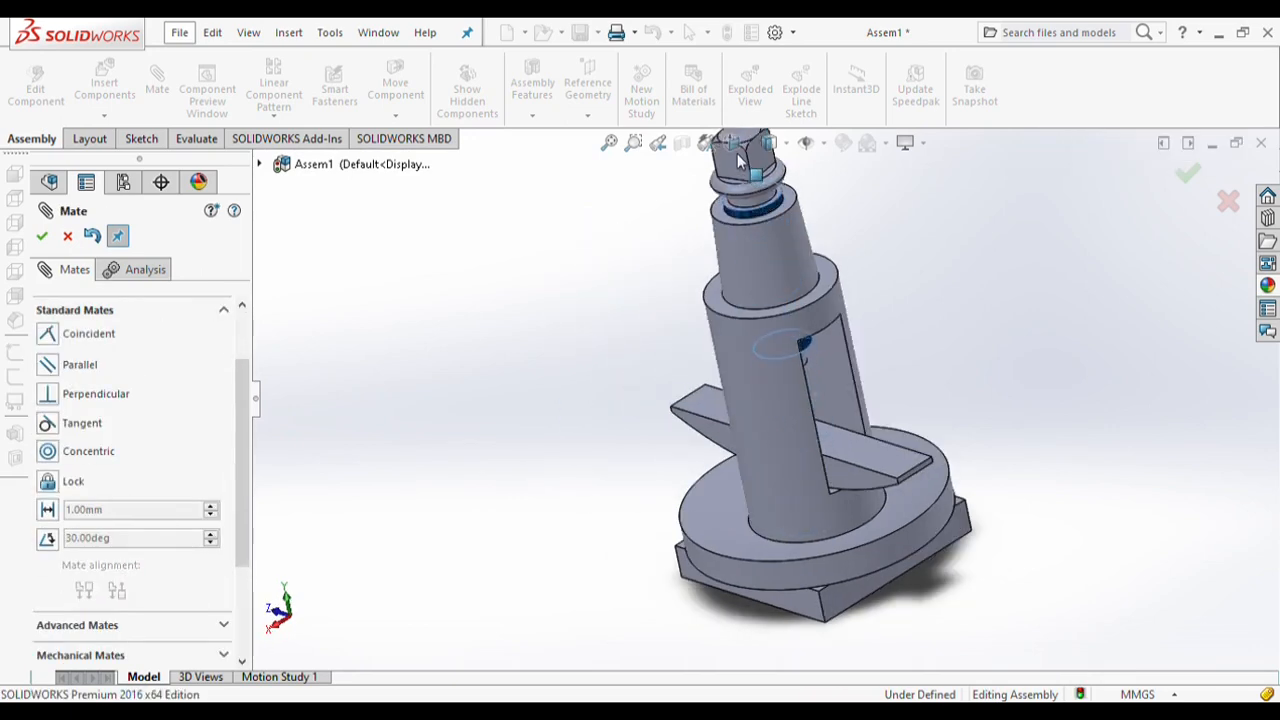
Step: Raise the screw in the bore and add a 20 mm Distance mate between its collar's upper face and the Body's top face
{"action": "left_click_drag", "start_coordinate": [737, 153], "coordinate": [728, 122]}
{"action": "scroll", "coordinate": [805, 188], "scroll_direction": "up", "scroll_amount": 3}
{"action": "middle_click_drag", "start_coordinate": [805, 188], "coordinate": [805, 198]}
{"action": "scroll", "coordinate": [805, 198], "scroll_direction": "down", "scroll_amount": 5}
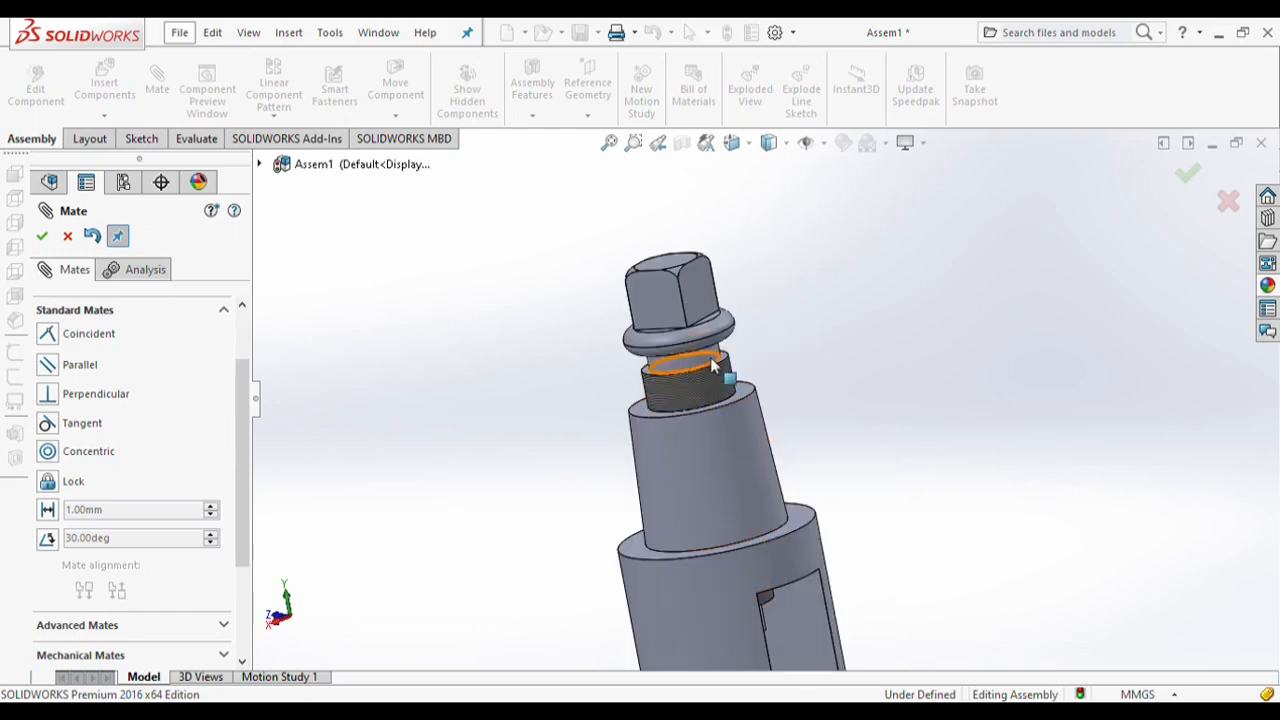
{"action": "scroll", "coordinate": [667, 337], "scroll_direction": "down", "scroll_amount": 4}
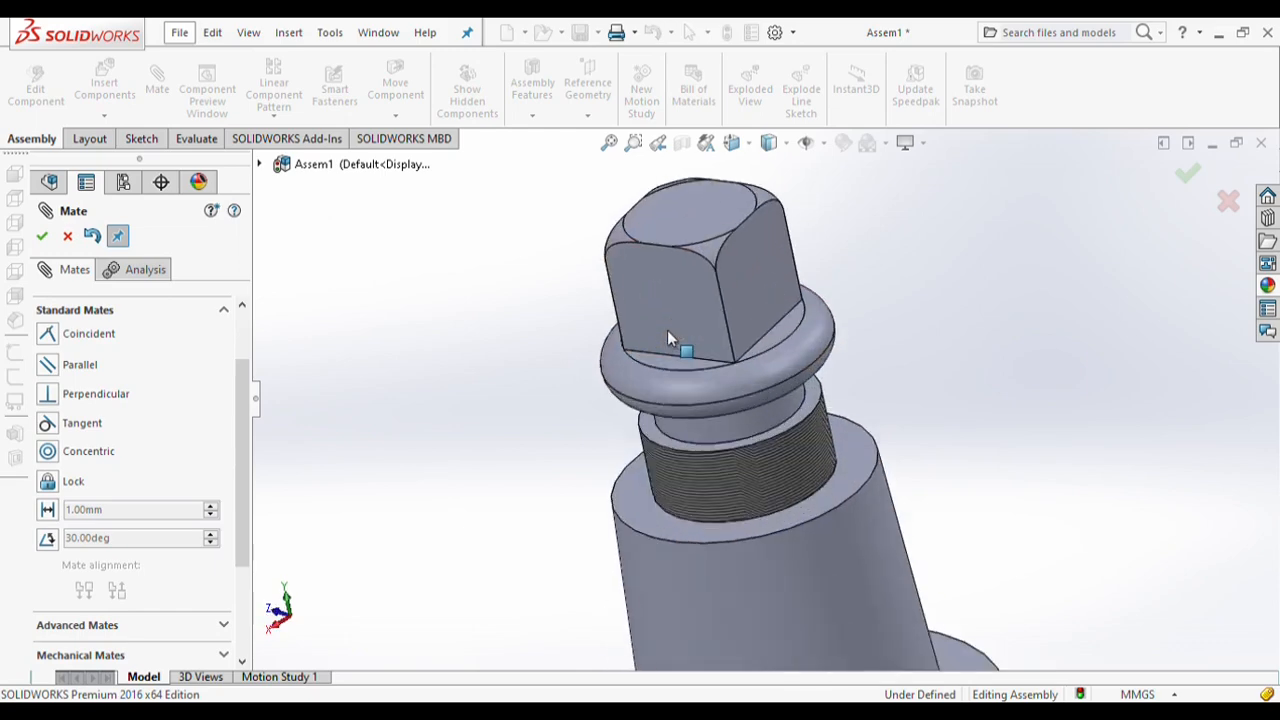
{"action": "scroll", "coordinate": [672, 345], "scroll_direction": "down", "scroll_amount": 2}
{"action": "middle_click_drag", "start_coordinate": [677, 356], "coordinate": [676, 364]}
{"action": "left_click", "coordinate": [676, 364]}
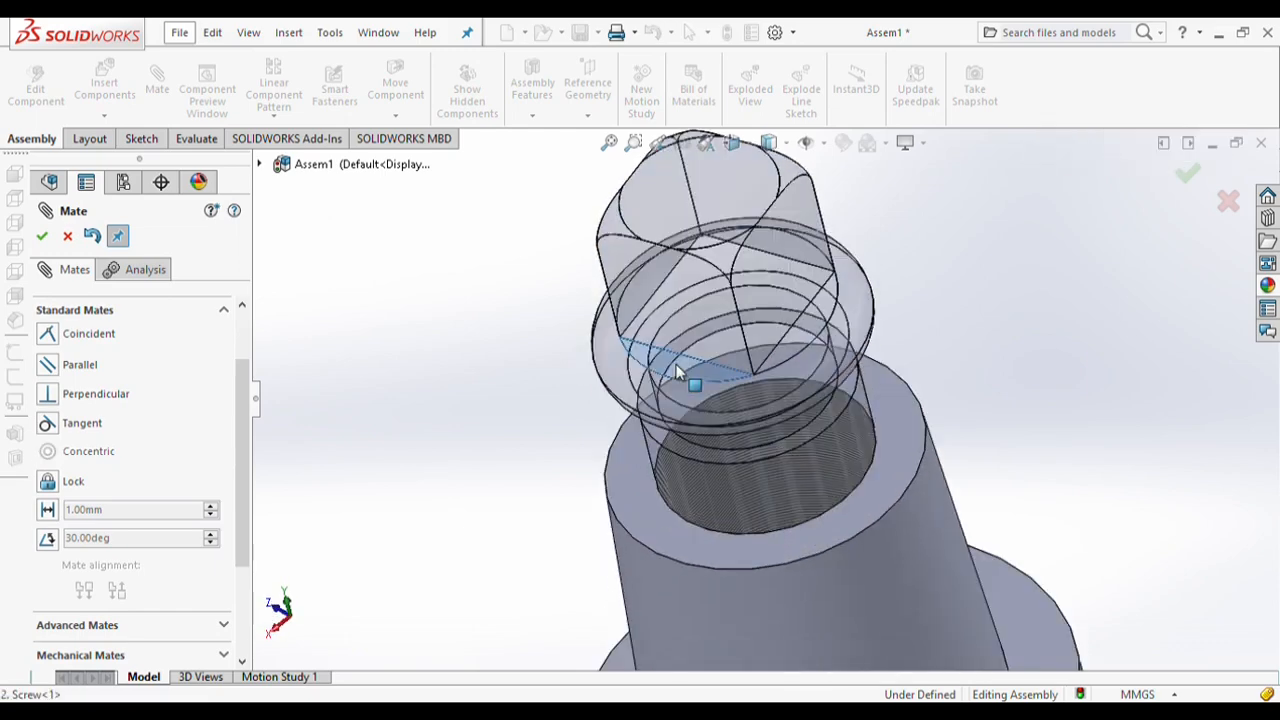
{"action": "left_click", "coordinate": [709, 545]}
{"action": "left_click", "coordinate": [47, 509]}
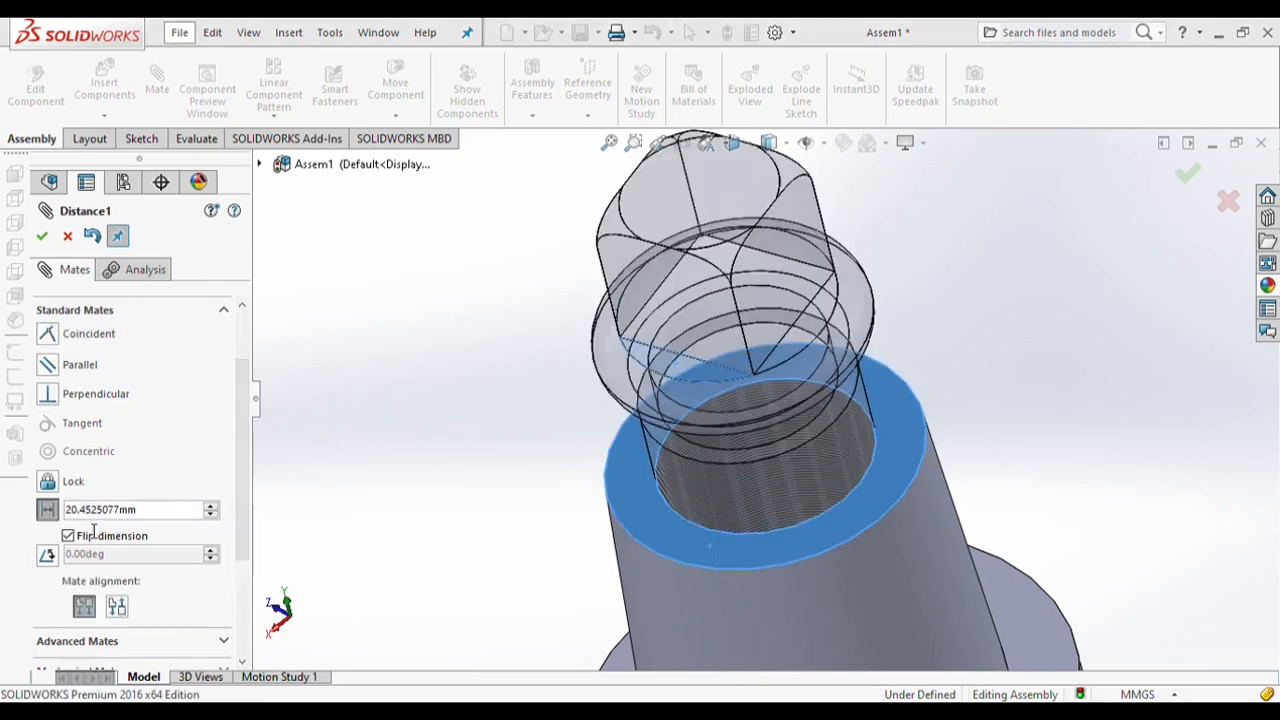
{"action": "type", "text": "20"}
{"action": "key", "text": "Return"}
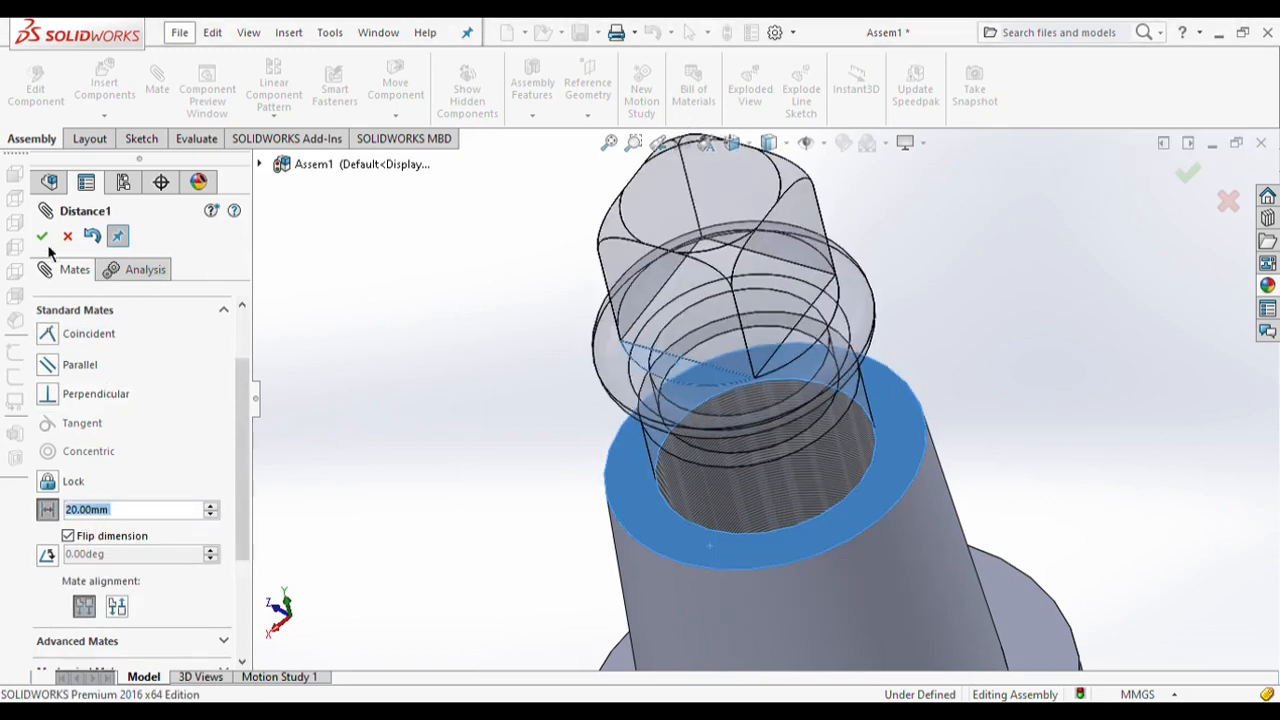
{"action": "left_click", "coordinate": [42, 237]}
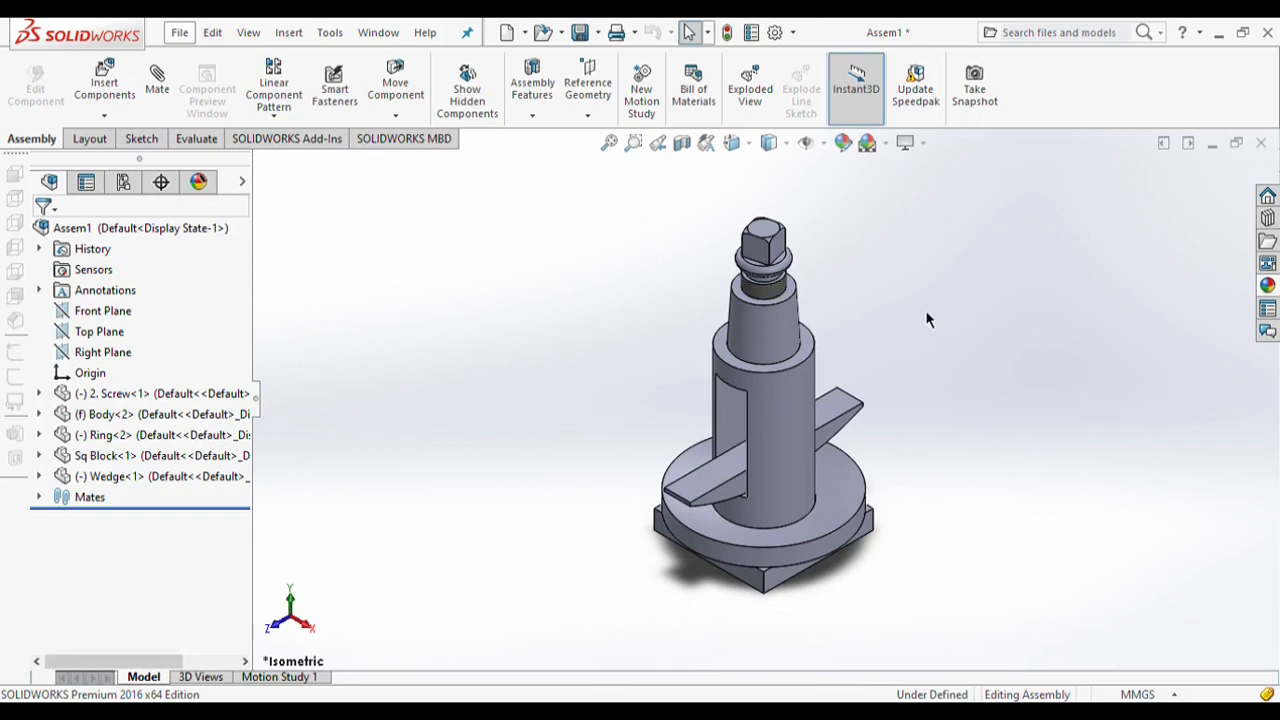